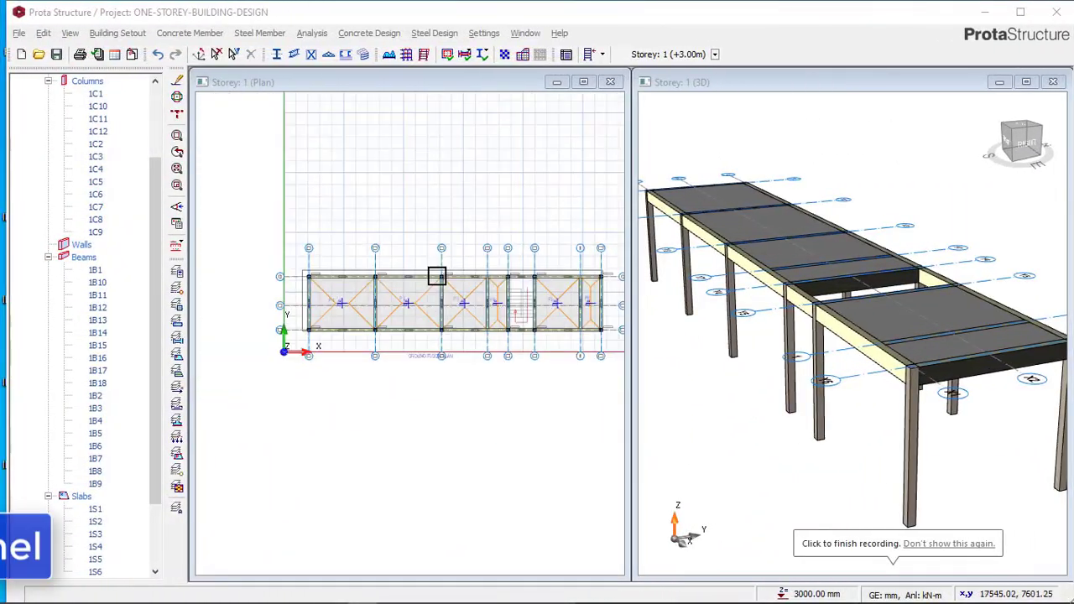
Examine the slab edge outline outside the beams and corner columns around panel P1 in the Storey 1 plan
scroll(336, 280, "up", 5)
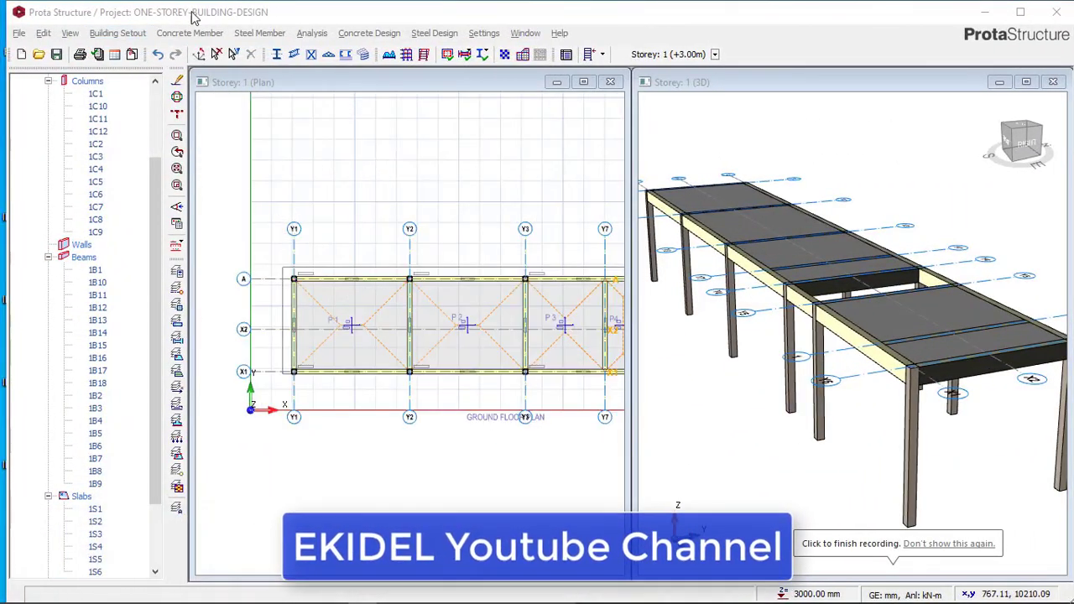
scroll(295, 289, "up", 2)
scroll(295, 290, "down", 2)
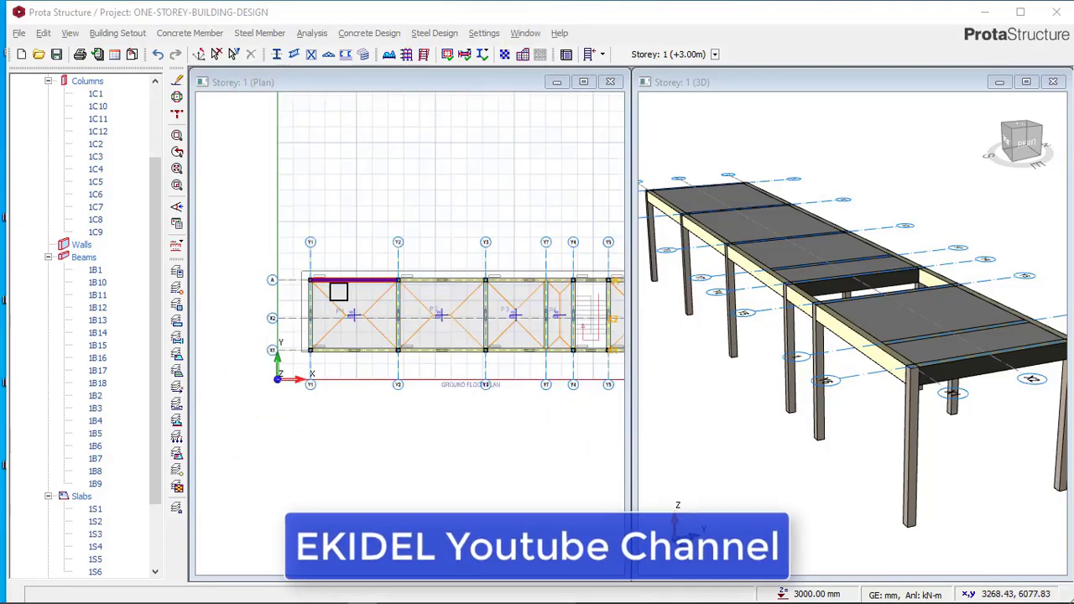
scroll(307, 278, "up", 4)
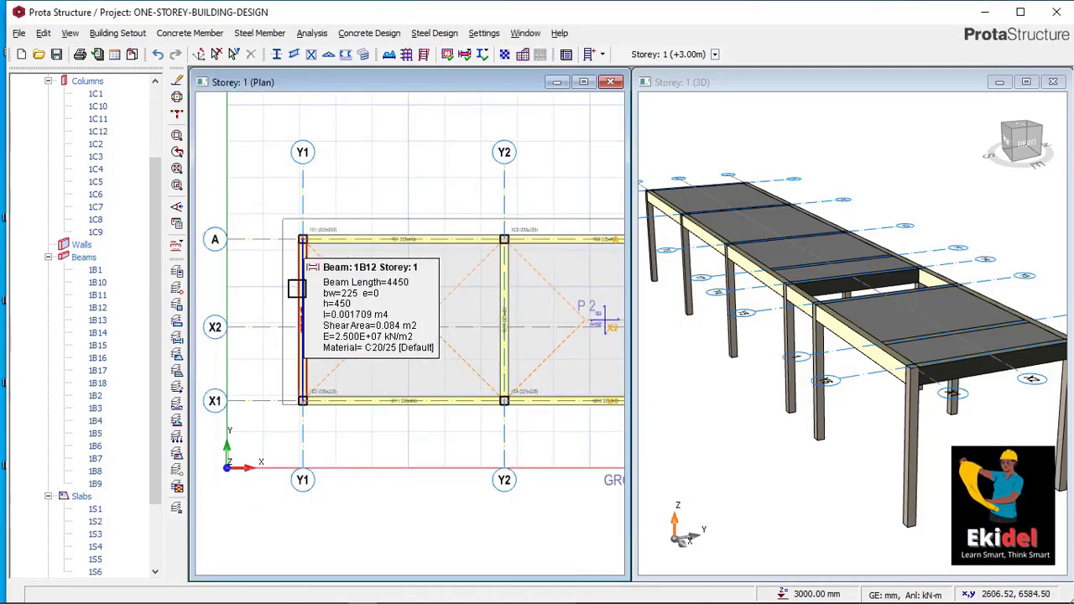
scroll(302, 319, "up", 2)
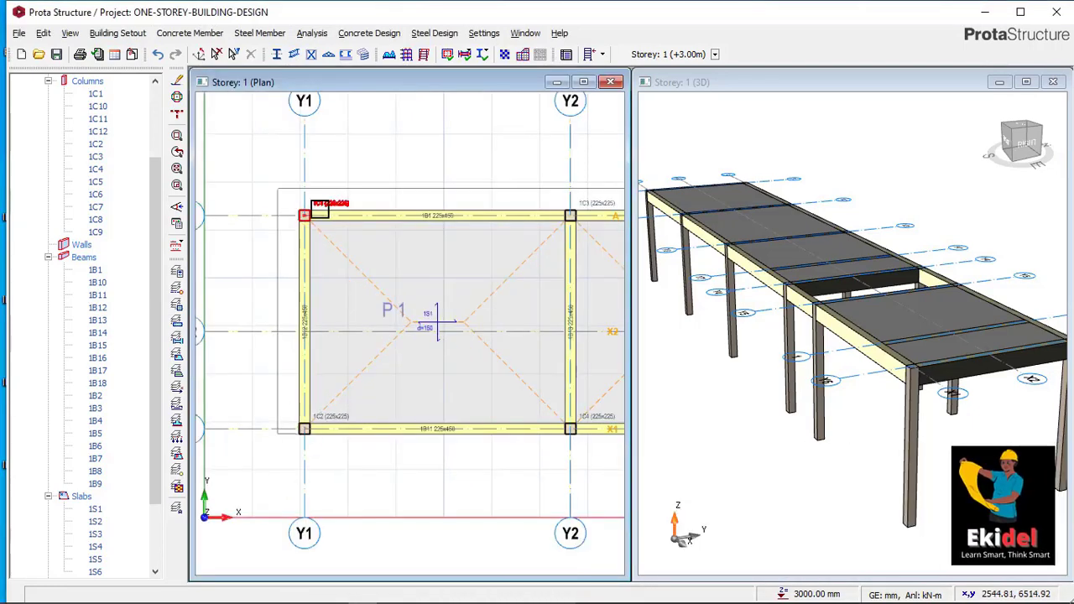
scroll(277, 319, "down", 3)
scroll(336, 236, "up", 2)
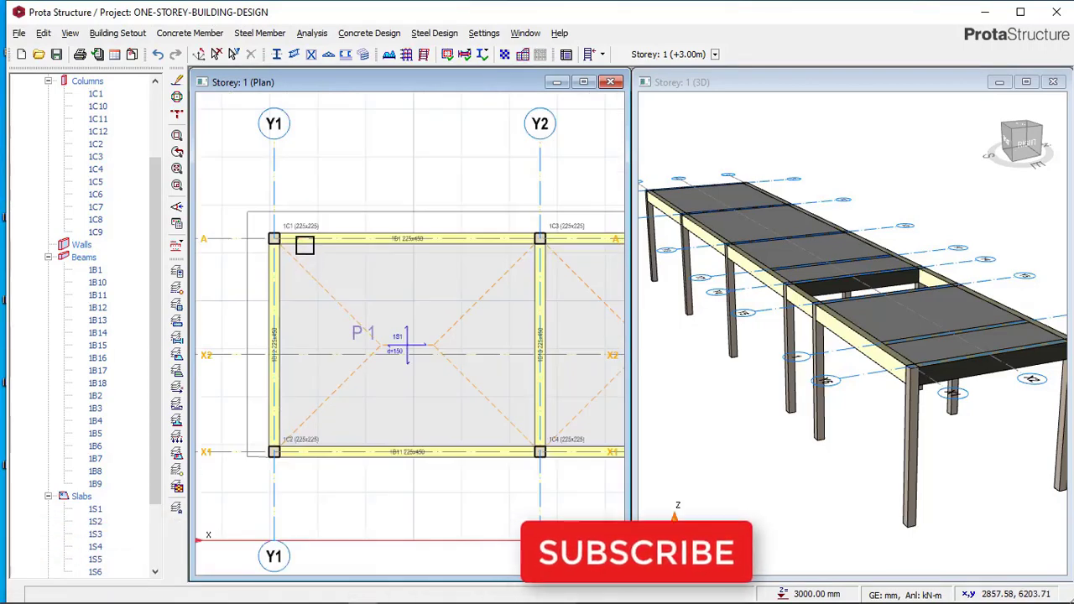
scroll(420, 233, "down", 1)
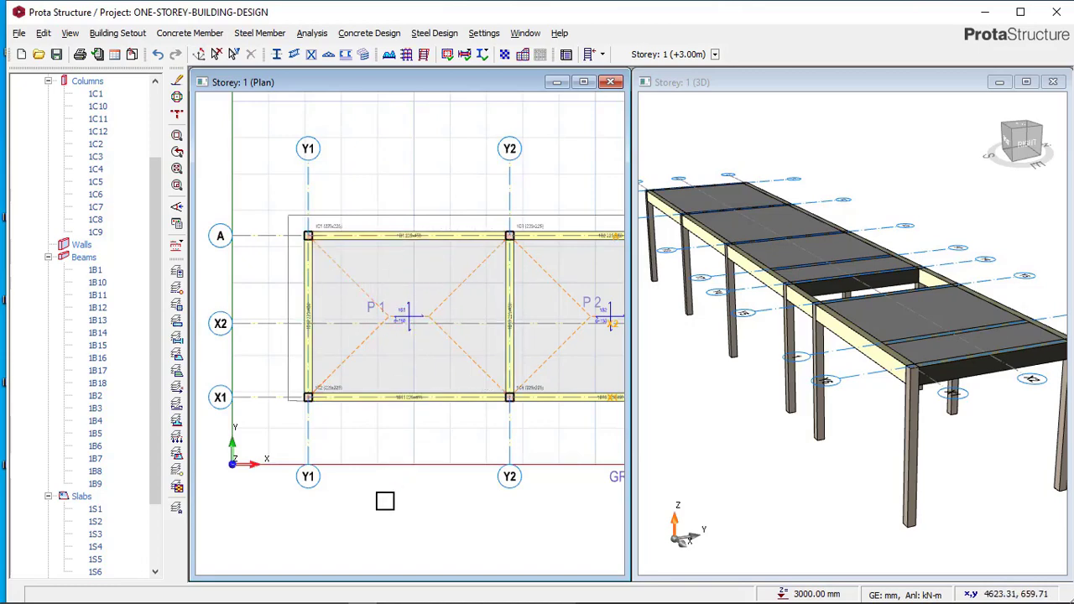
scroll(298, 399, "up", 1)
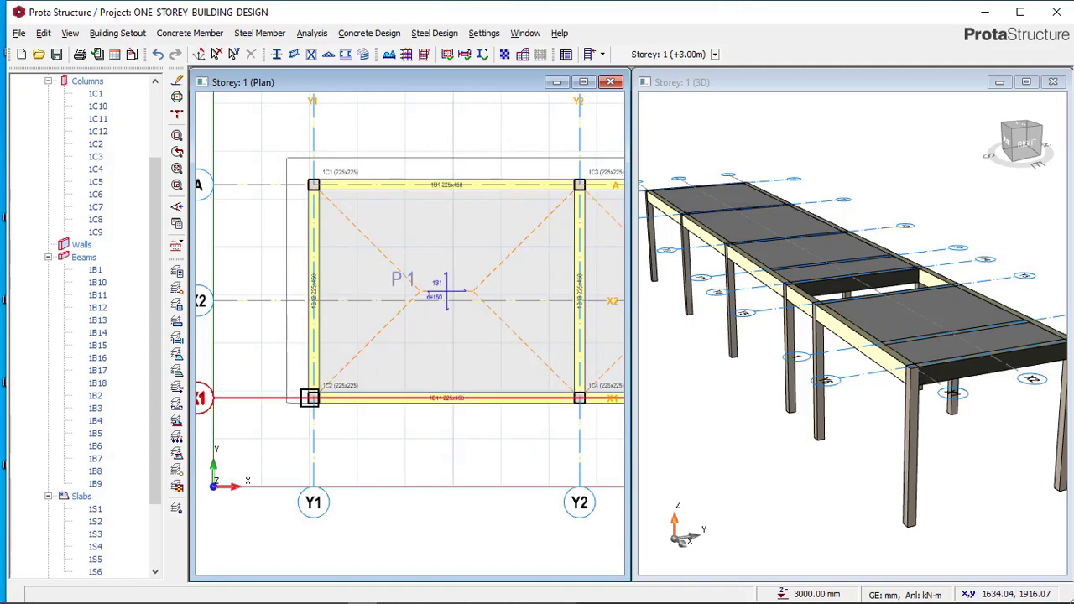
scroll(293, 234, "down", 1)
scroll(304, 199, "up", 2)
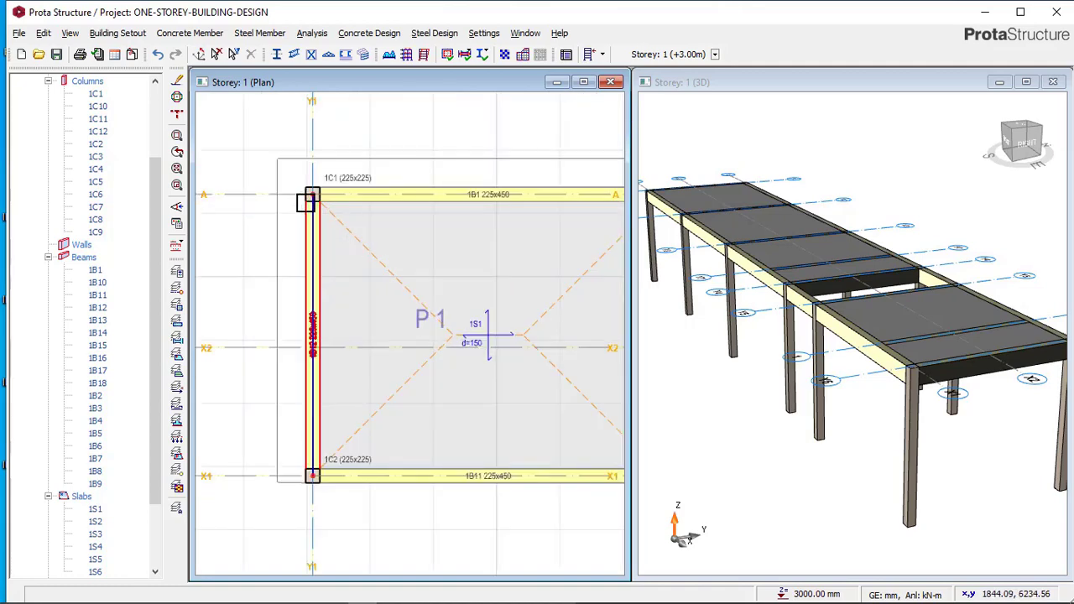
scroll(309, 198, "down", 1)
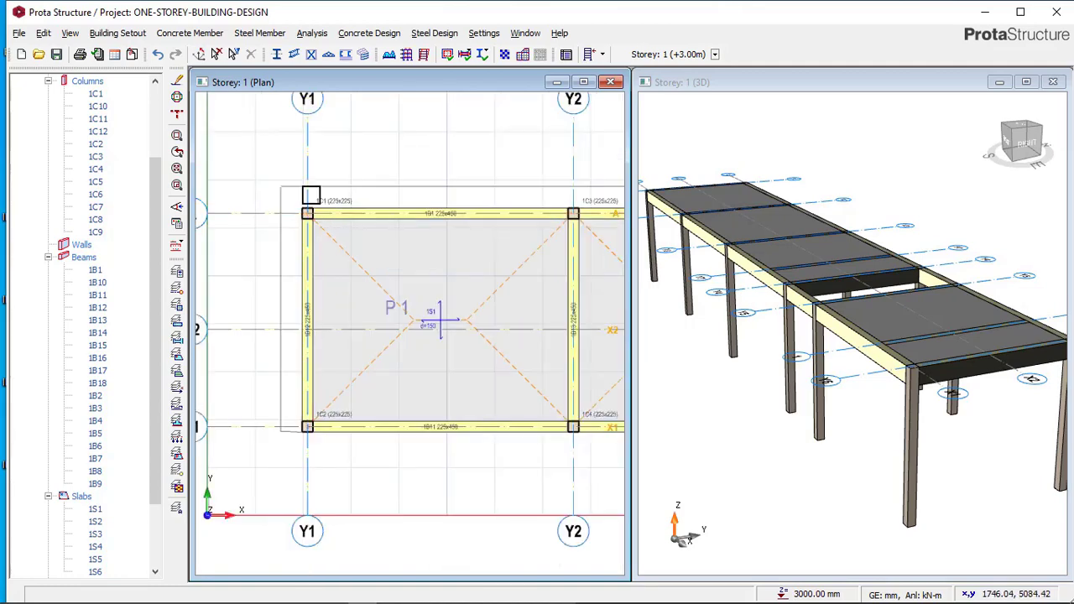
scroll(312, 220, "up", 1)
middle_click_drag(312, 220, 336, 192)
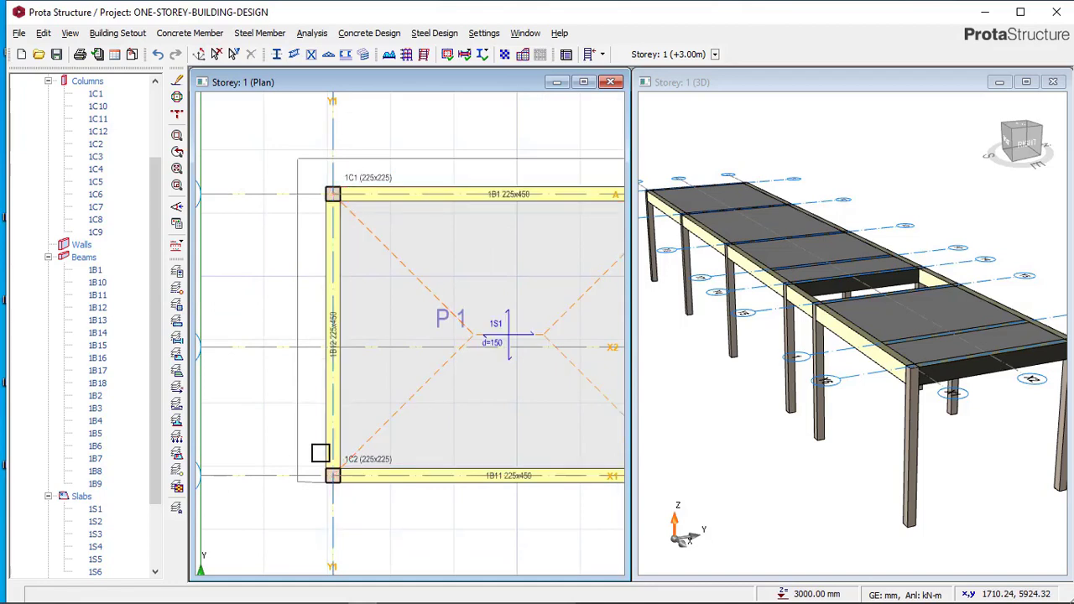
scroll(319, 198, "down", 1)
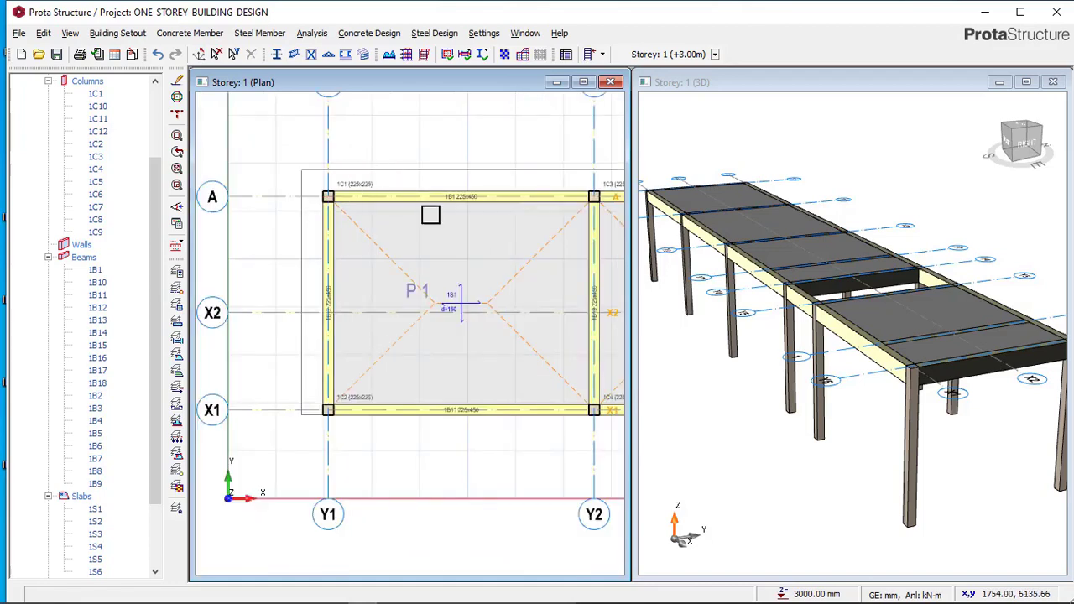
Start a new concrete slab and set its slab type to 12
left_click(181, 37)
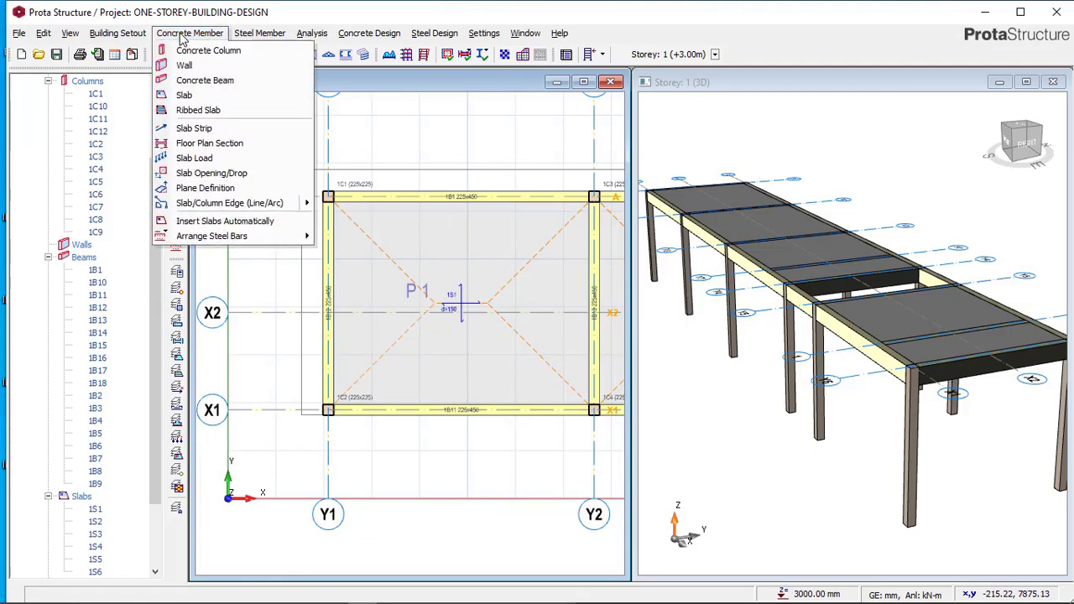
left_click(188, 97)
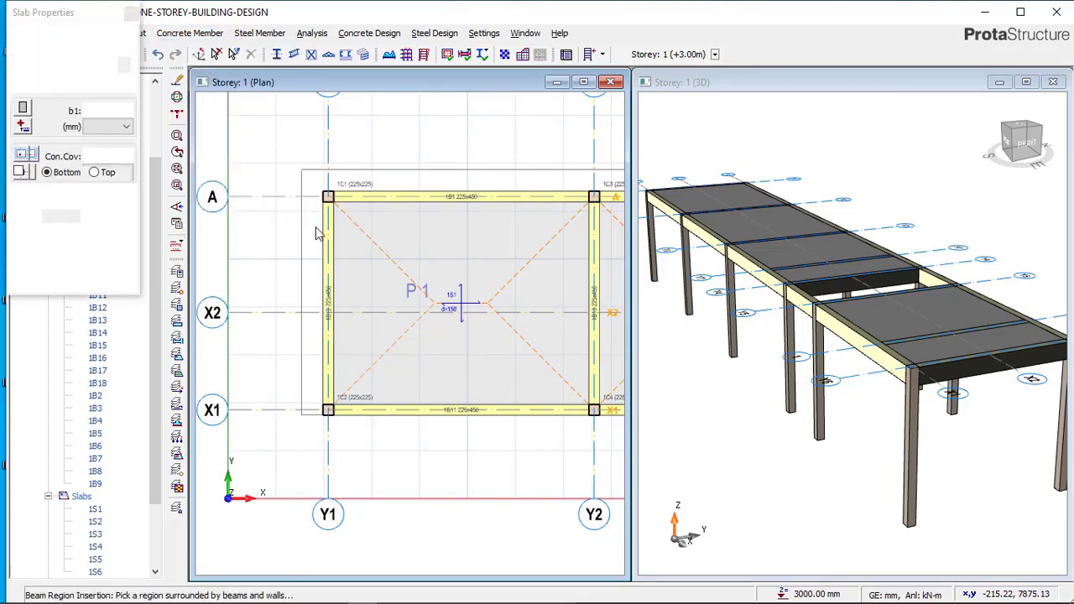
left_click(106, 82)
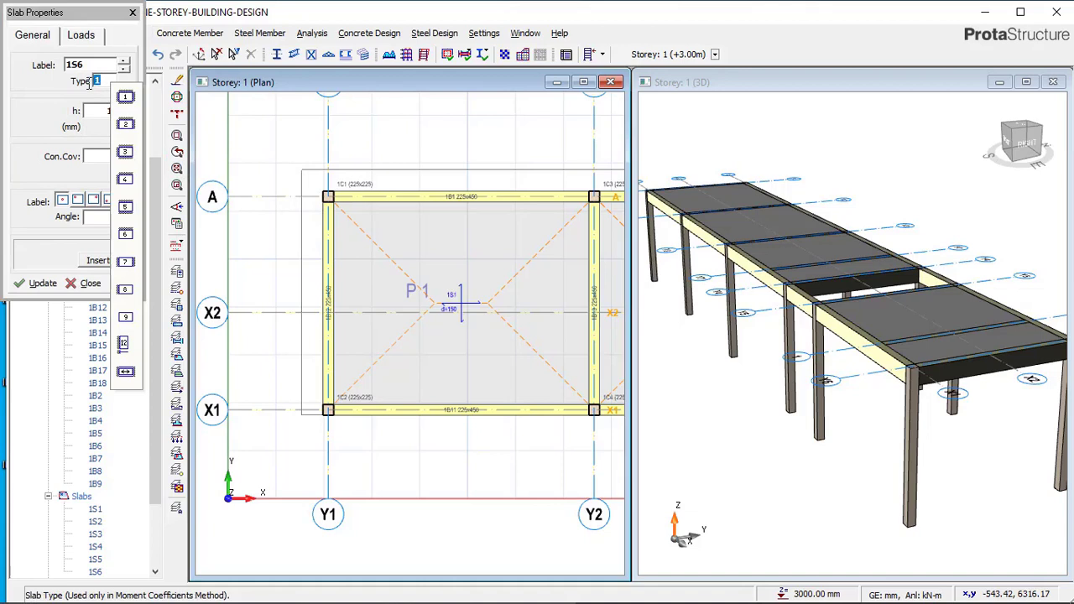
left_click(124, 345)
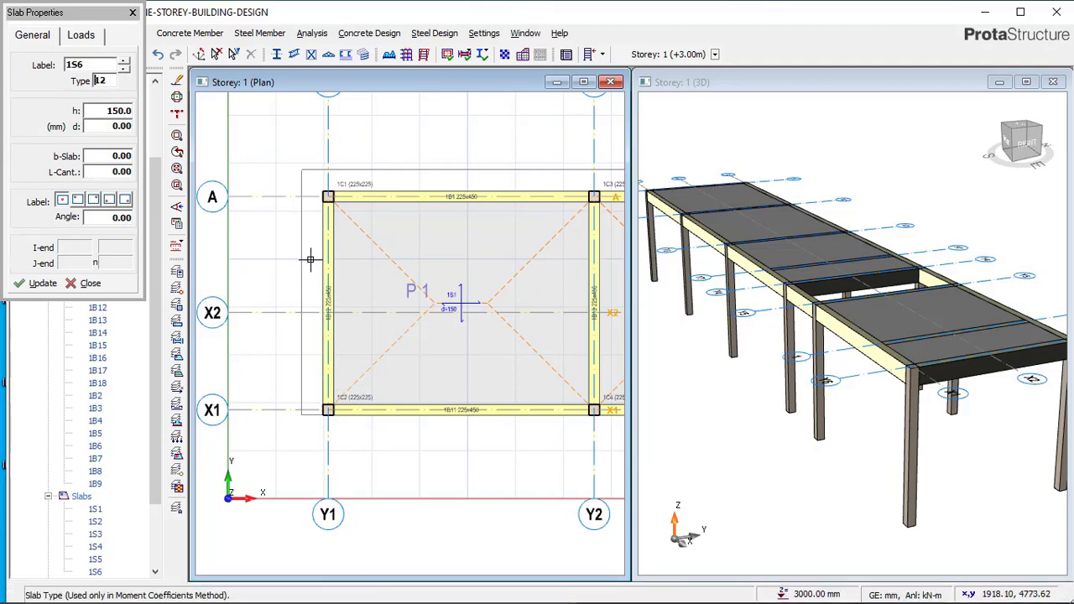
scroll(367, 312, "down", 1)
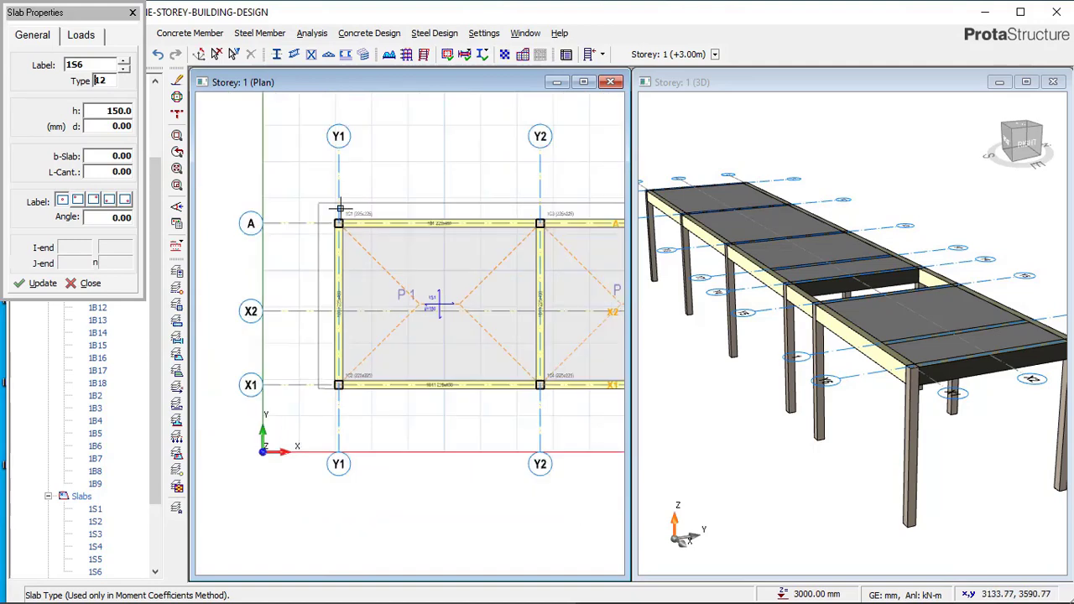
scroll(321, 134, "up", 1)
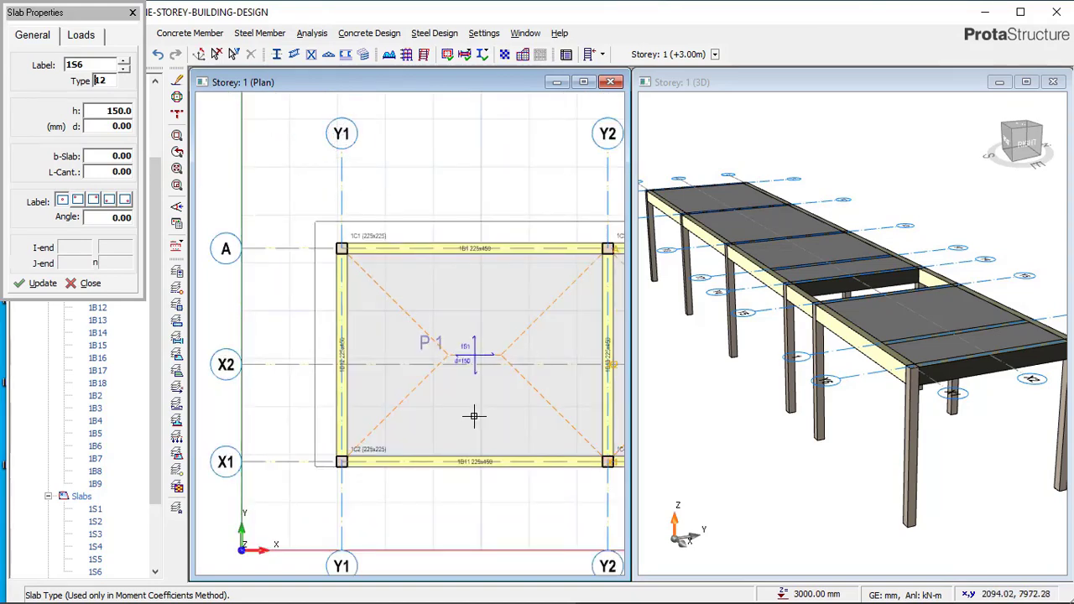
Switch to AutoCAD and add a linear dimension from the beam's outer face to the dashed slab edge beside P 1 on the ground floor plan
left_click(338, 594)
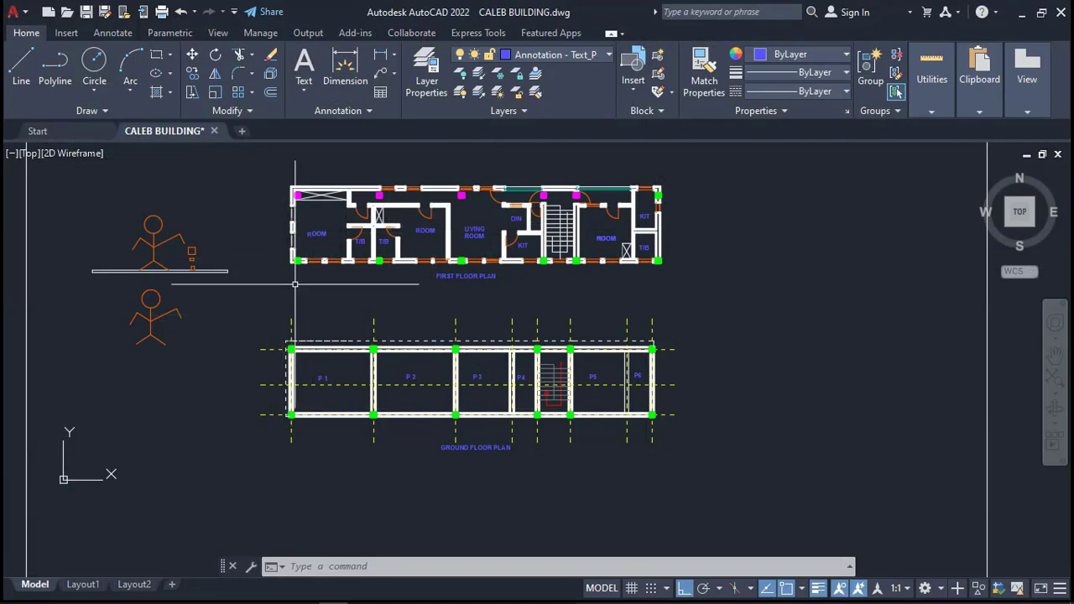
scroll(295, 285, "up", 4)
scroll(264, 307, "down", 2)
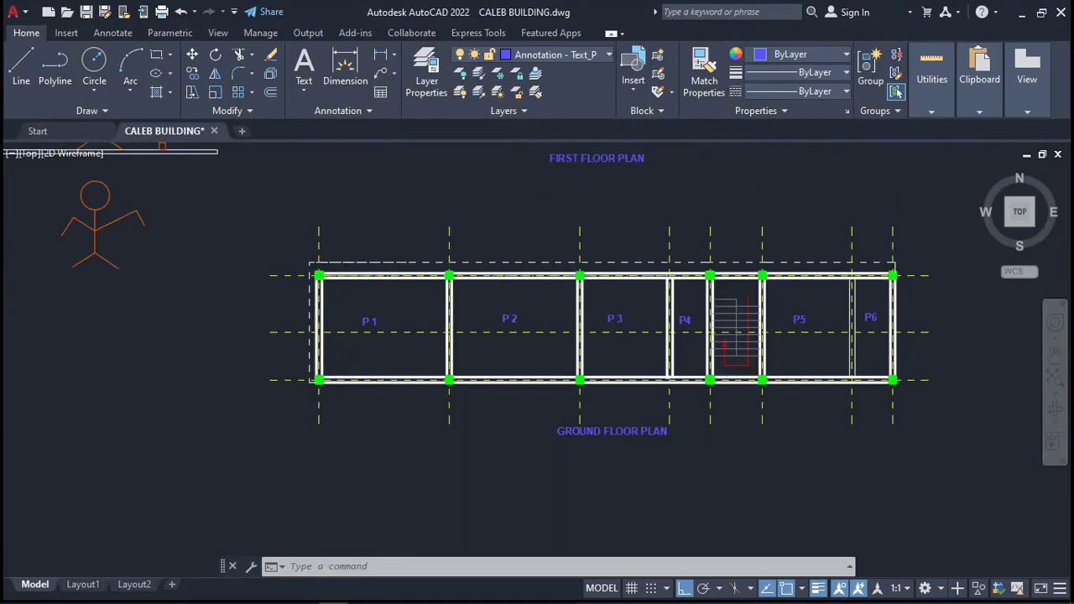
scroll(318, 289, "down", 2)
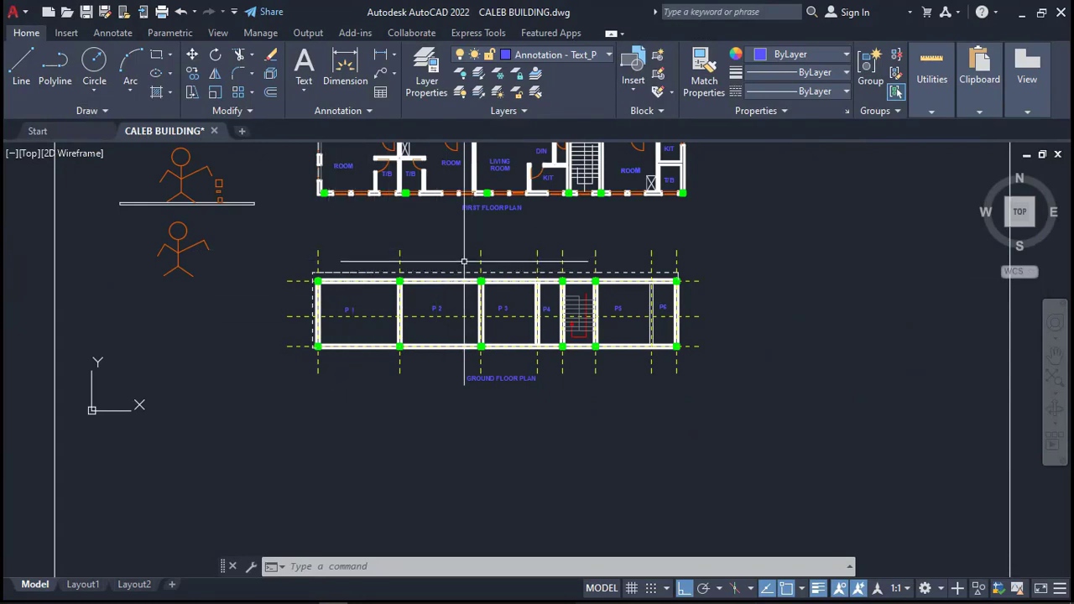
middle_click_drag(445, 261, 455, 300)
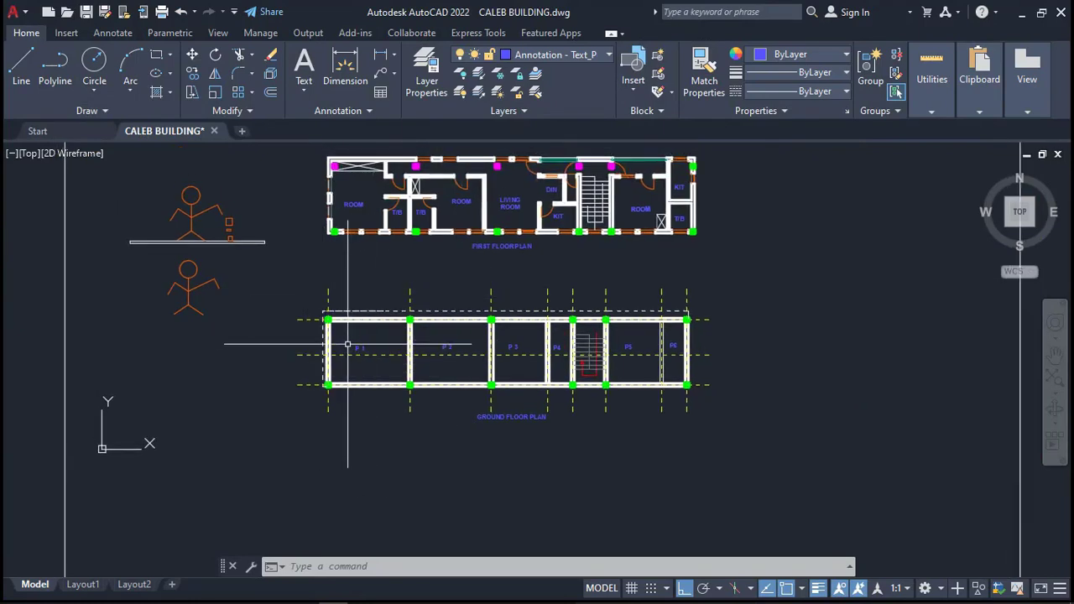
scroll(324, 356, "up", 2)
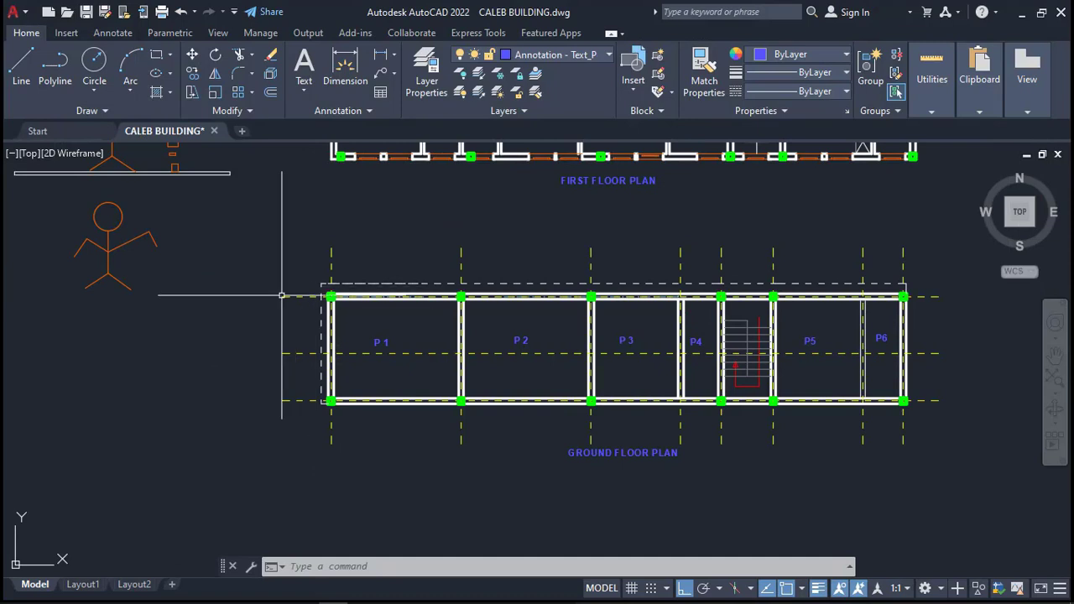
left_click(362, 65)
scroll(326, 361, "up", 4)
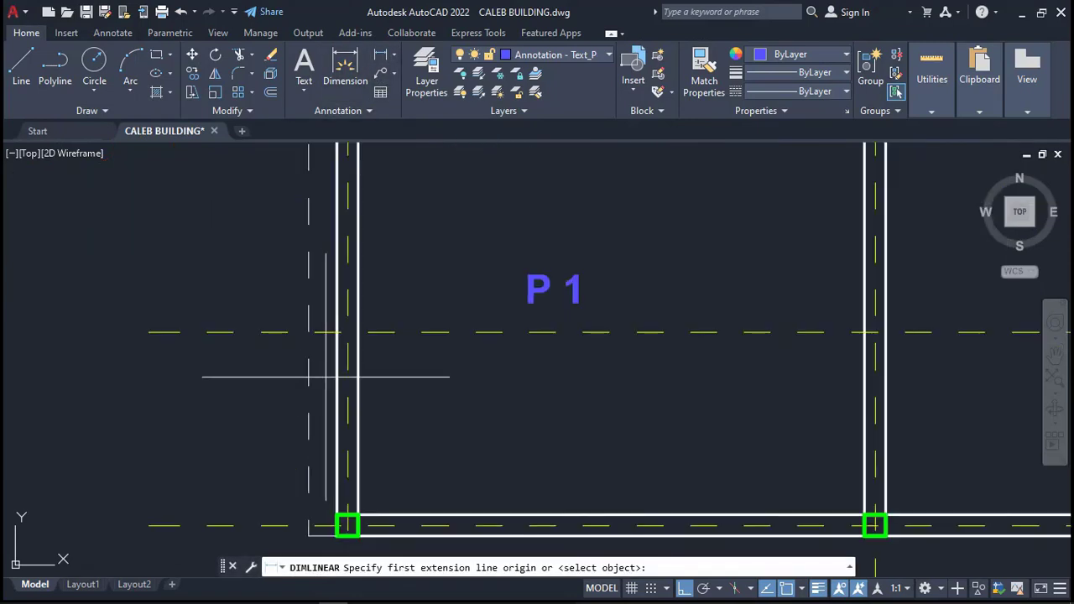
scroll(323, 399, "up", 2)
scroll(369, 395, "down", 4)
scroll(381, 399, "up", 4)
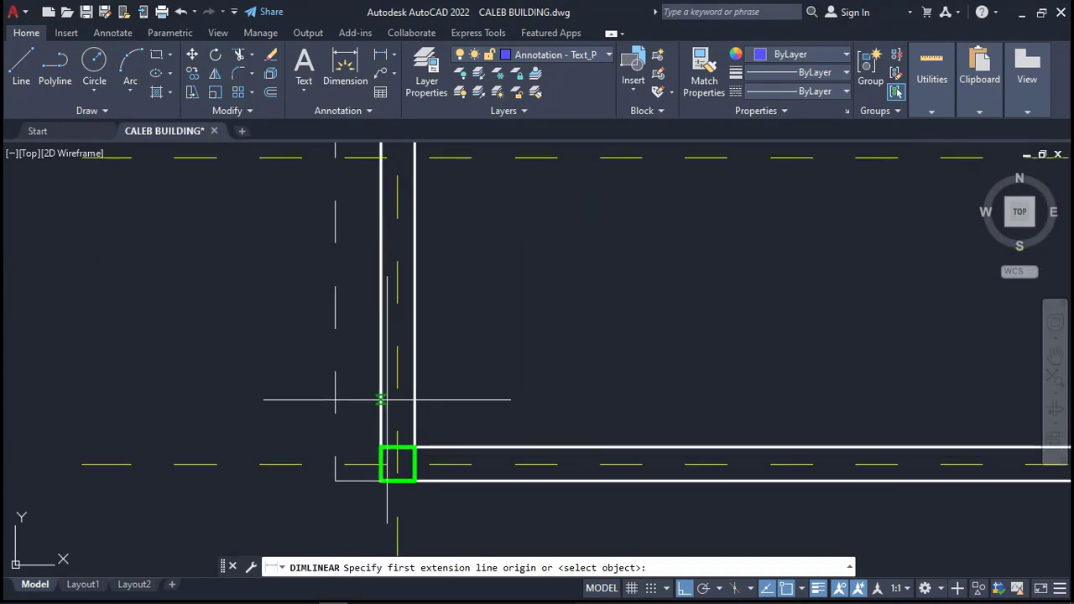
left_click(381, 379)
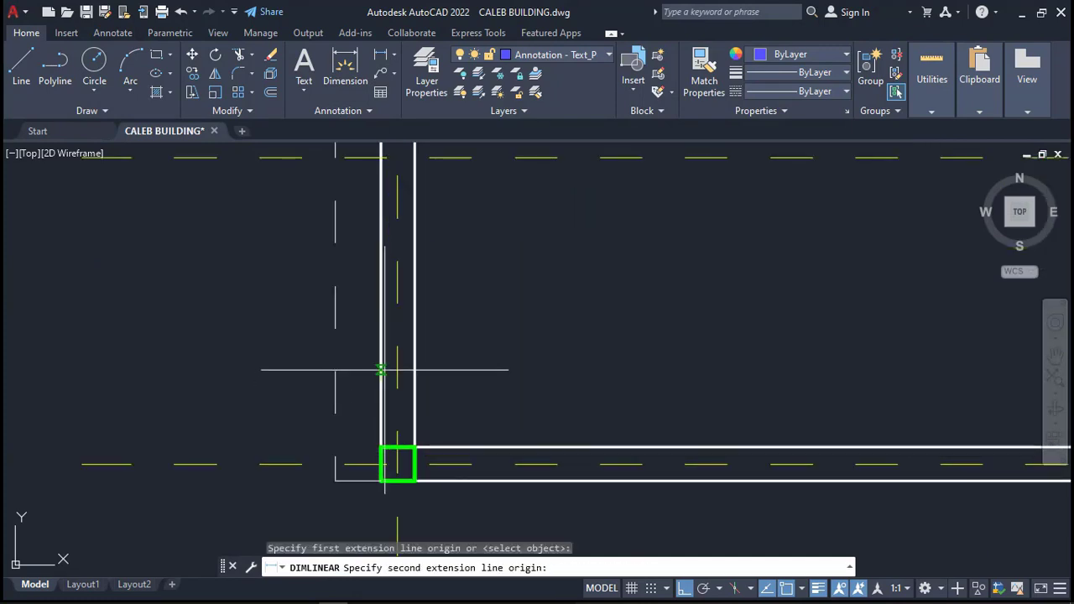
left_click(334, 382)
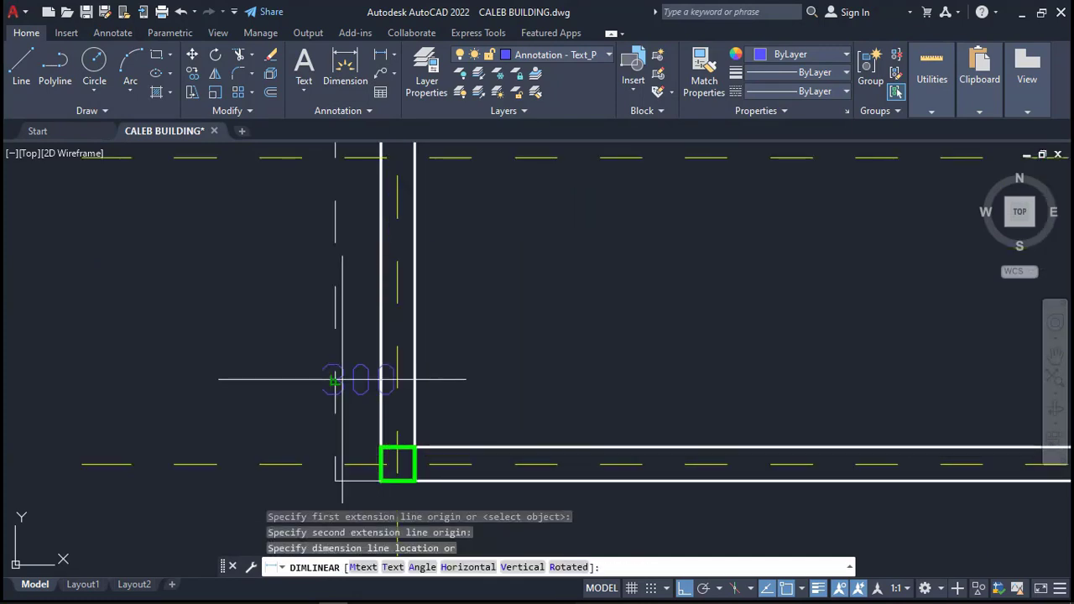
left_click(340, 398)
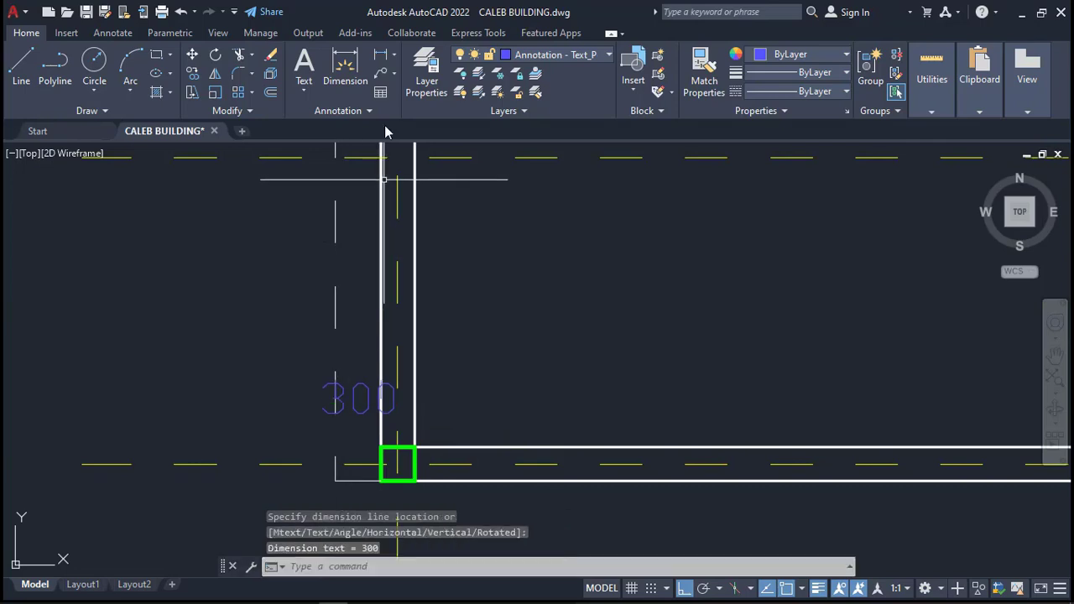
Add a second linear dimension from the beam centreline to the dashed slab edge beside P 1
key("Return")
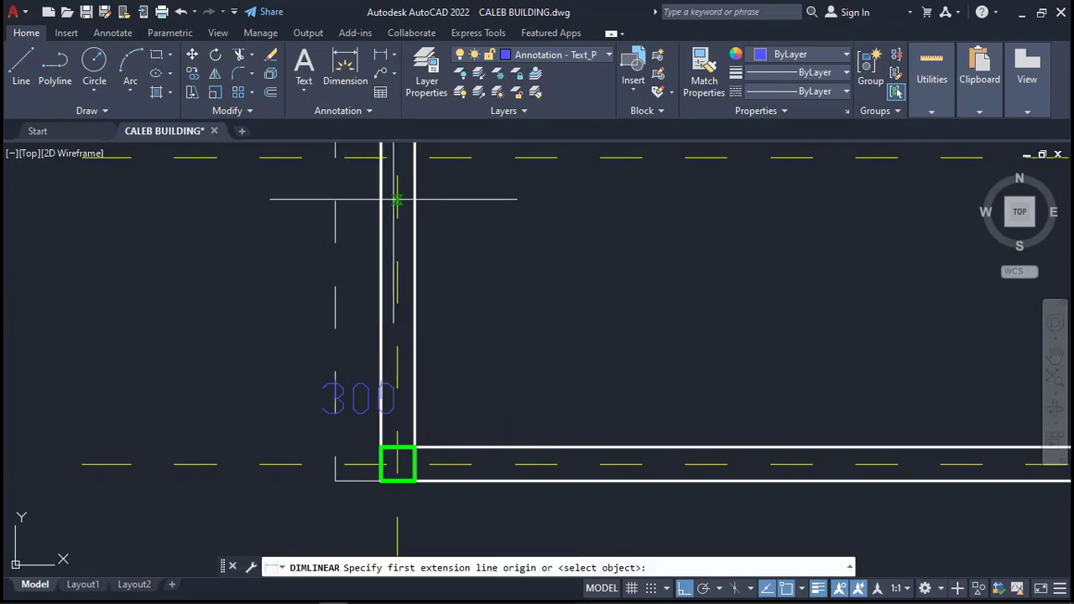
scroll(400, 336, "down", 2)
scroll(404, 275, "up", 2)
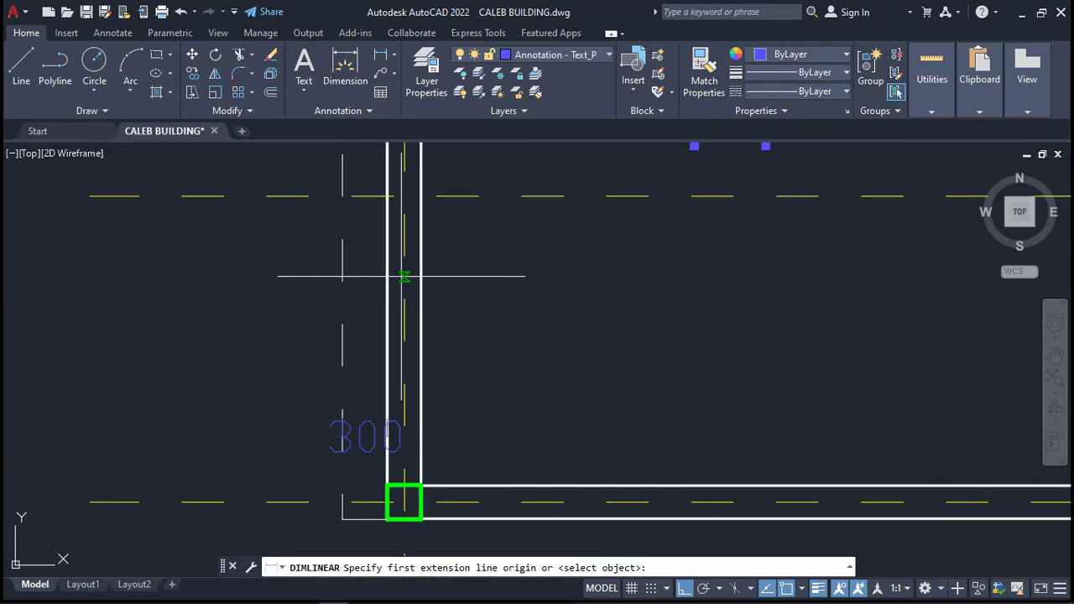
left_click(401, 268)
left_click(341, 246)
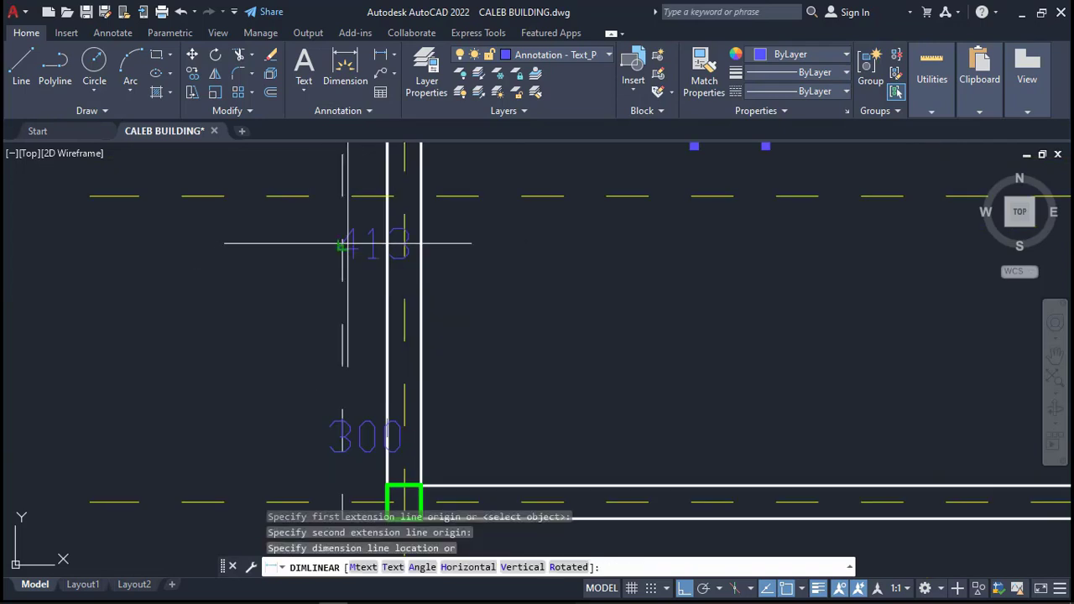
scroll(367, 263, "up", 3)
left_click(367, 262)
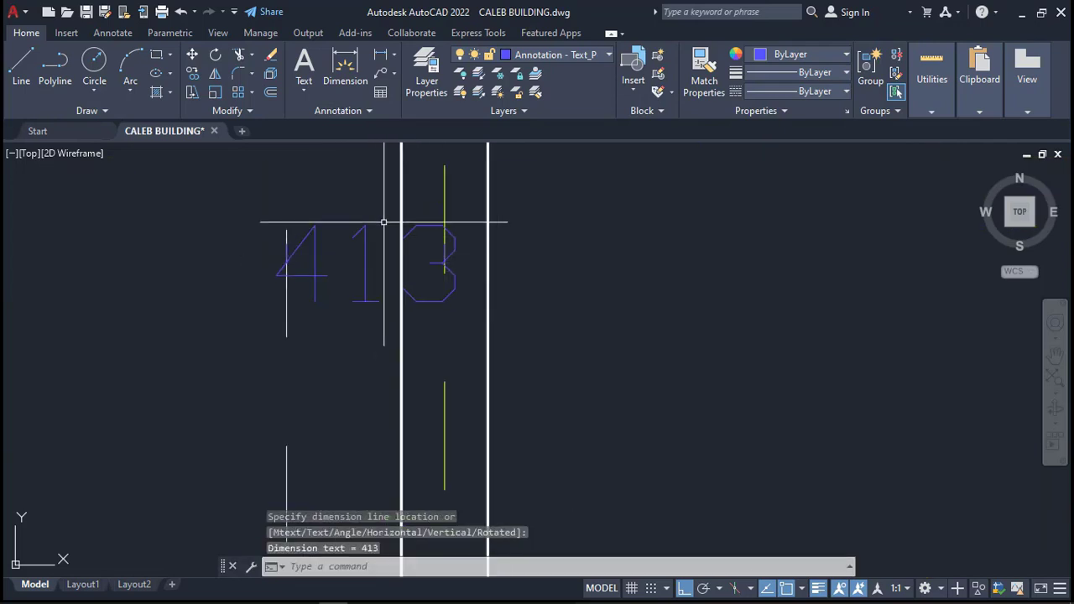
scroll(378, 243, "down", 2)
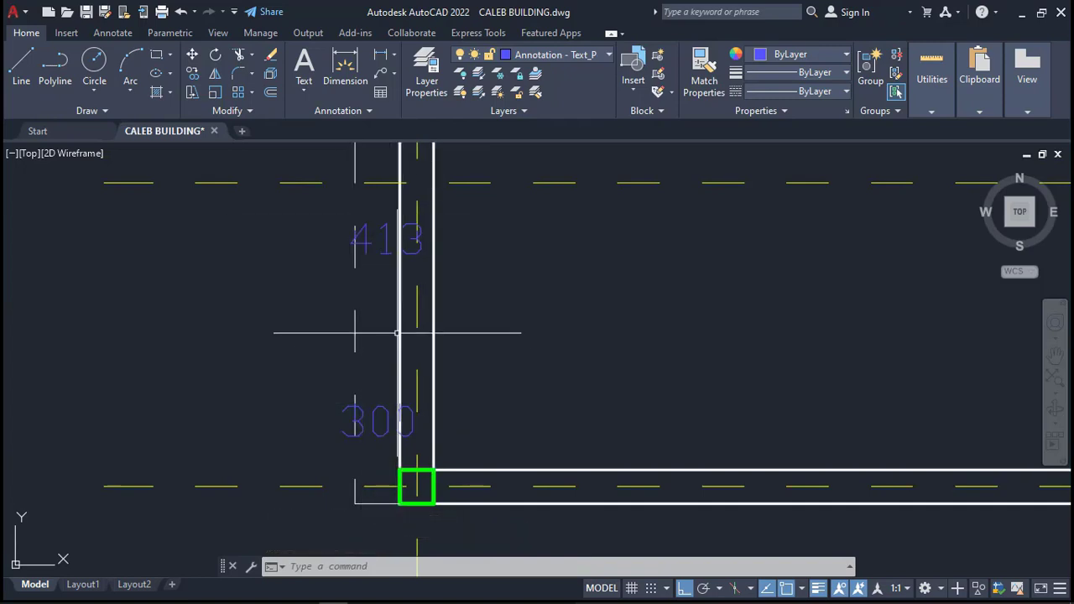
Switch to ProtaStructure, leave the slab command and offset axis Y1 by -413 mm towards the outer slab edge
left_click(1022, 21)
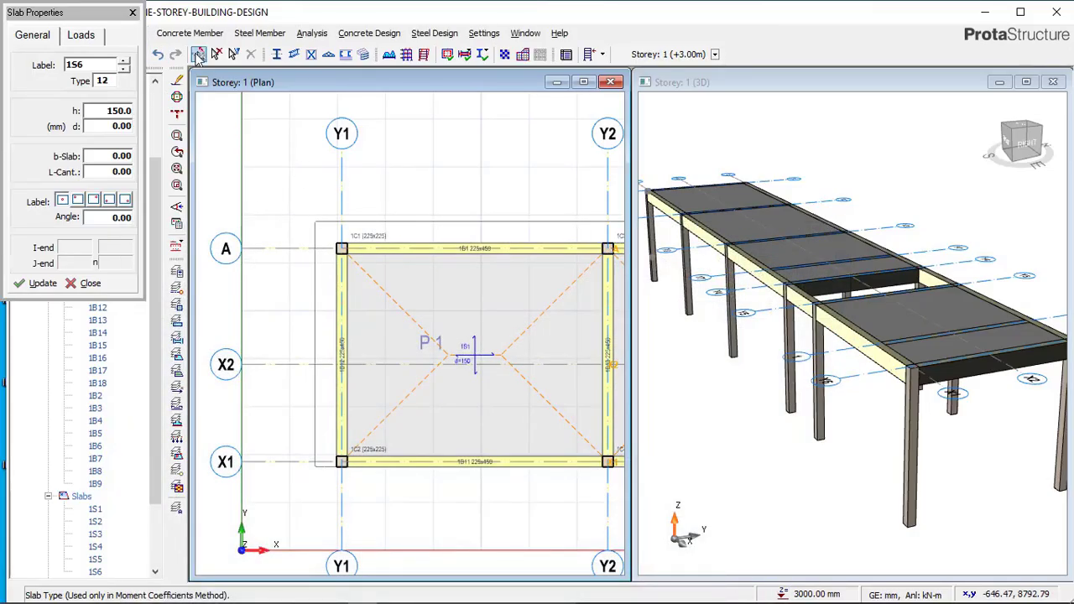
key("Escape")
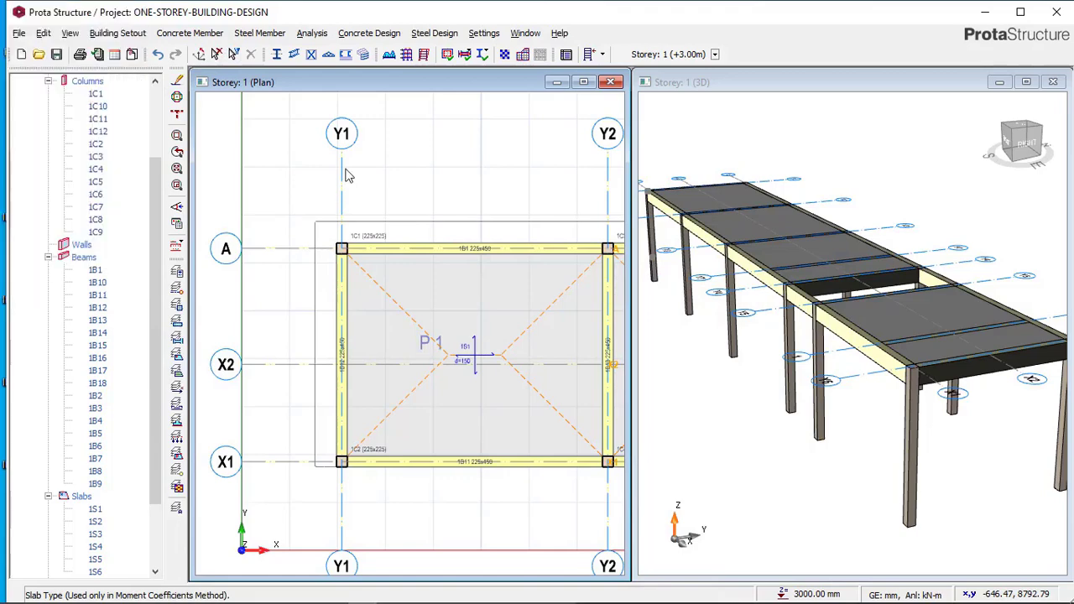
left_click(341, 176)
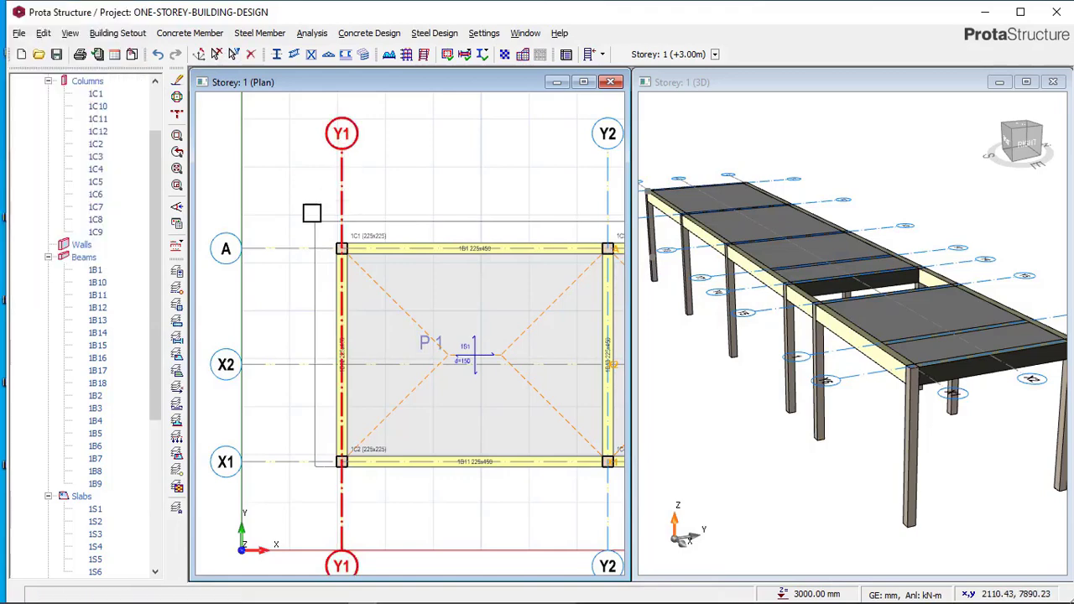
right_click(301, 176)
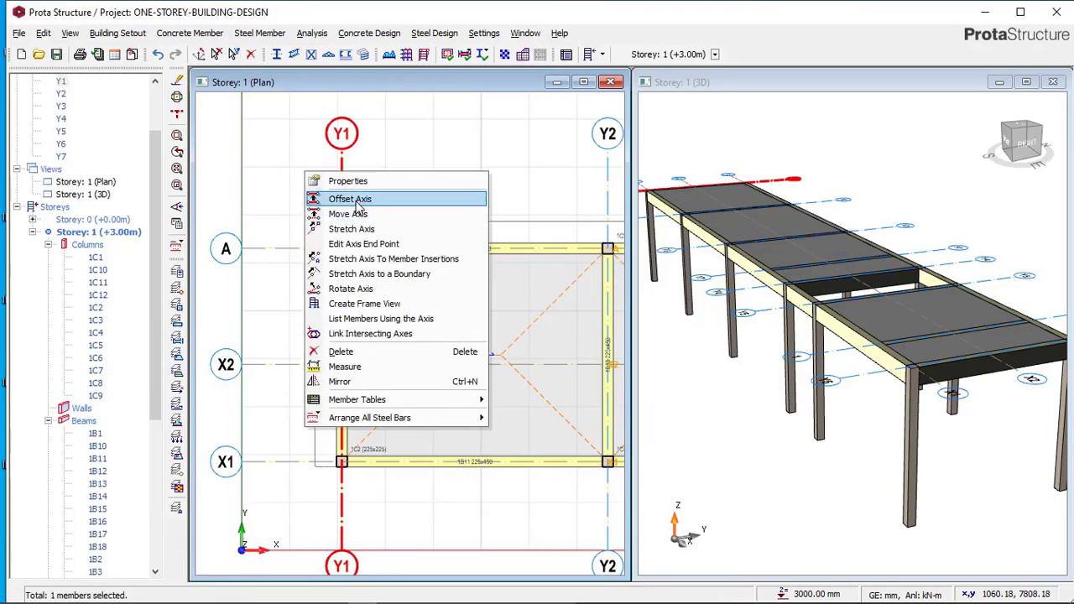
left_click(358, 202)
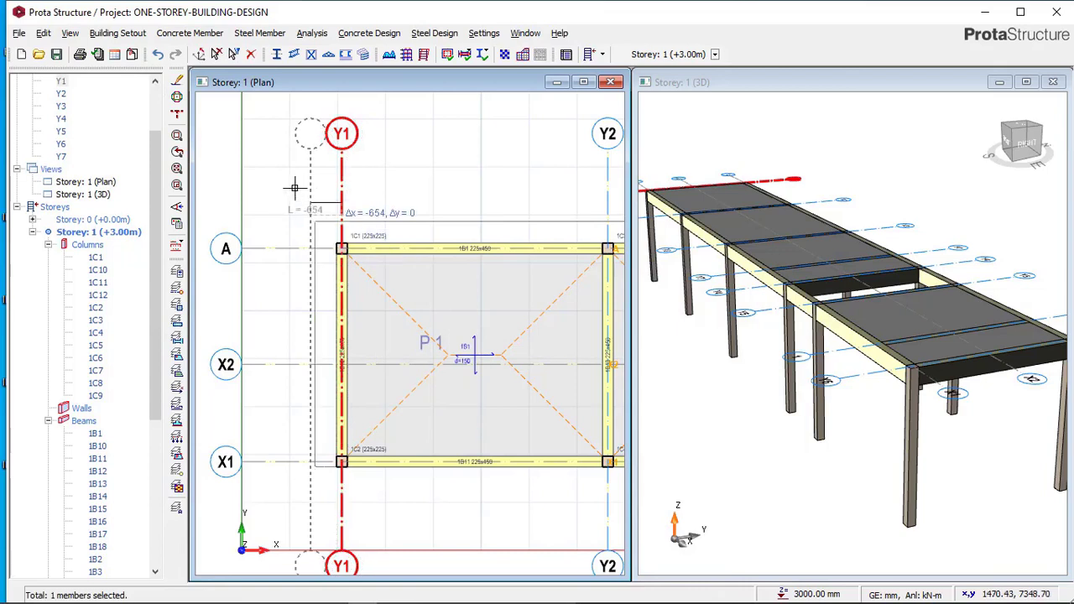
scroll(295, 188, "up", 2)
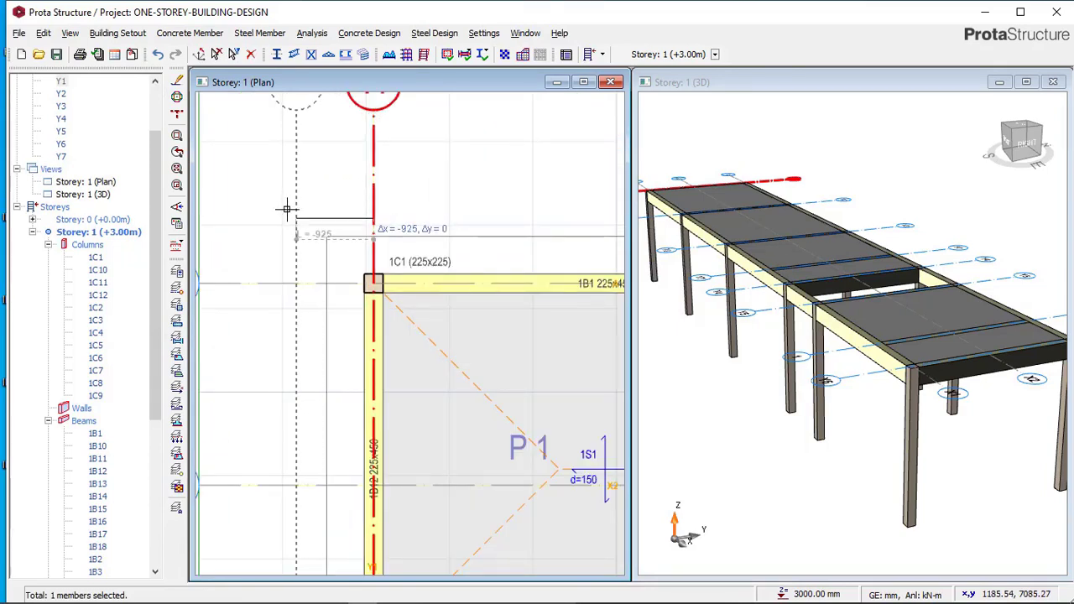
scroll(304, 201, "down", 1)
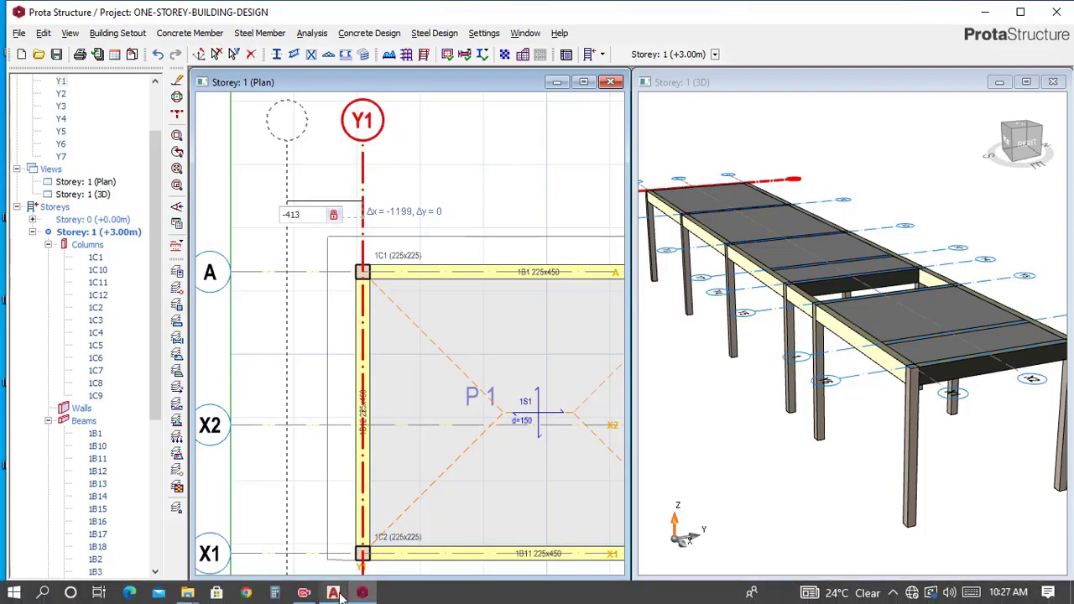
left_click(333, 594)
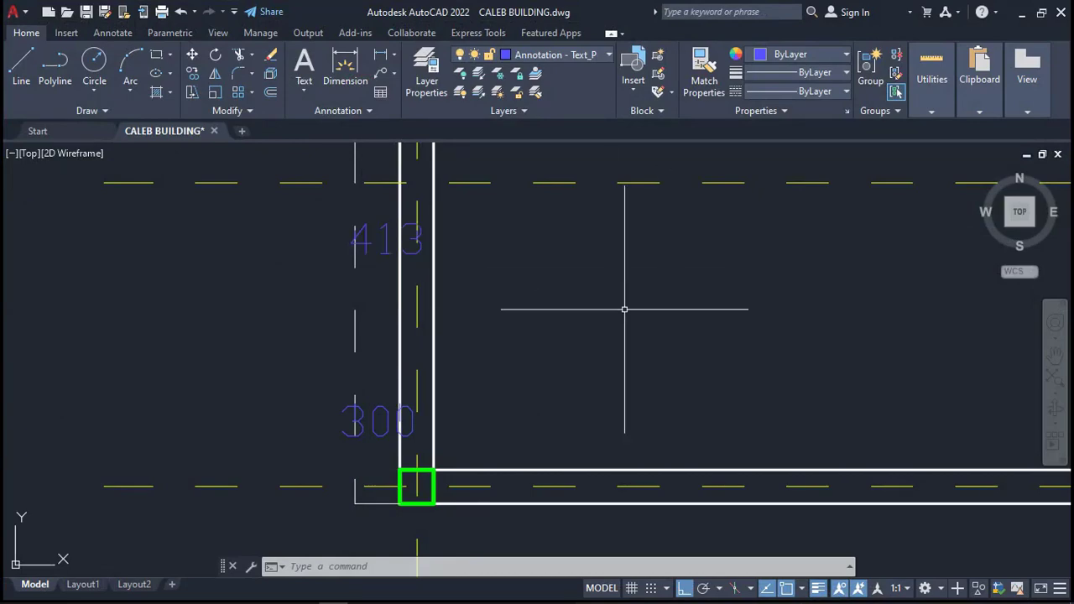
left_click(1023, 15)
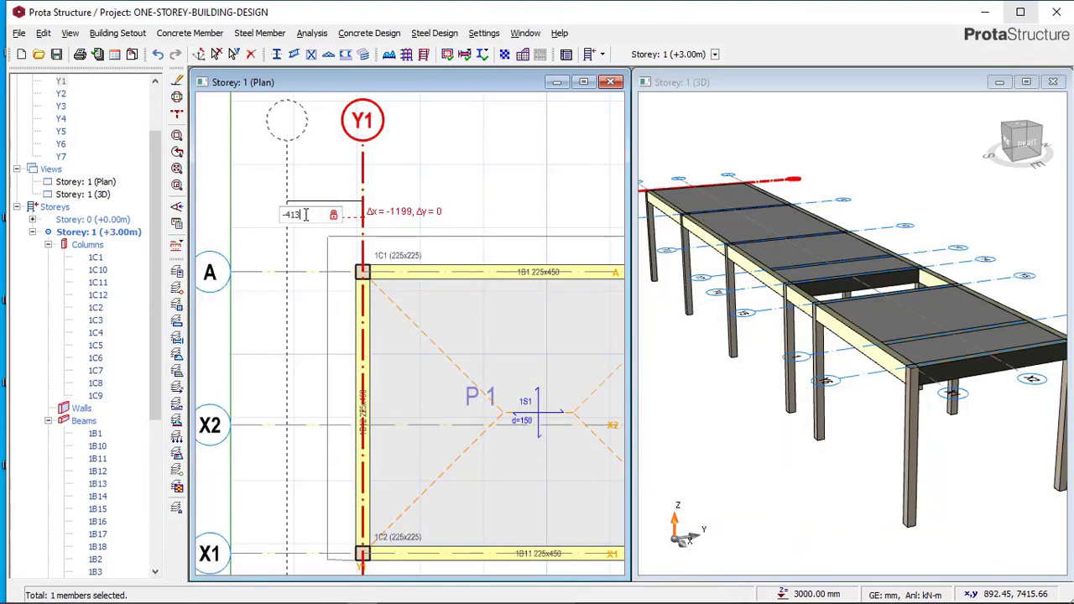
key("Return")
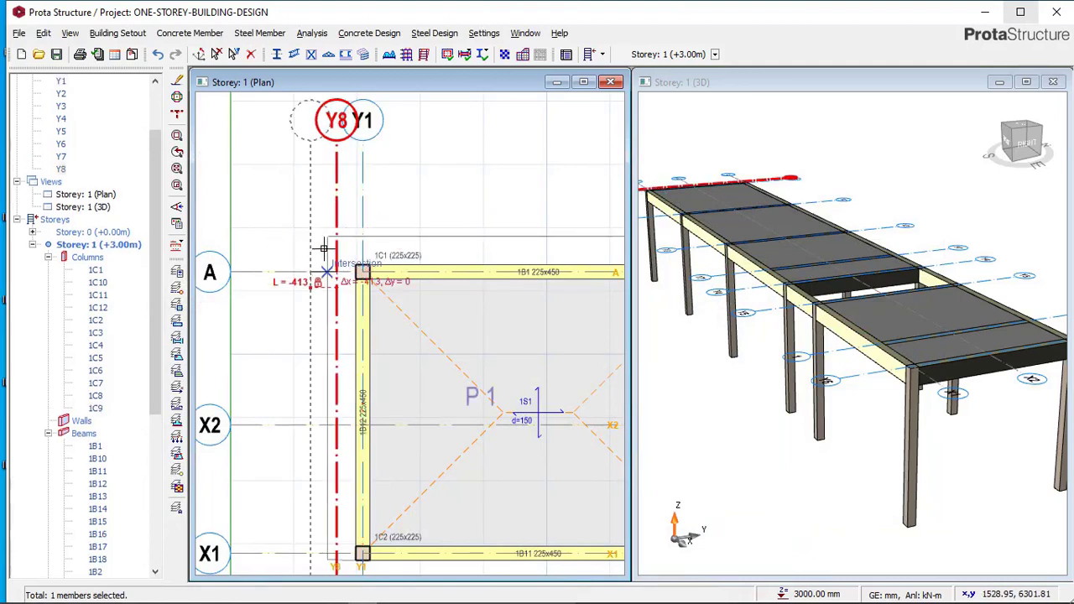
key("Escape")
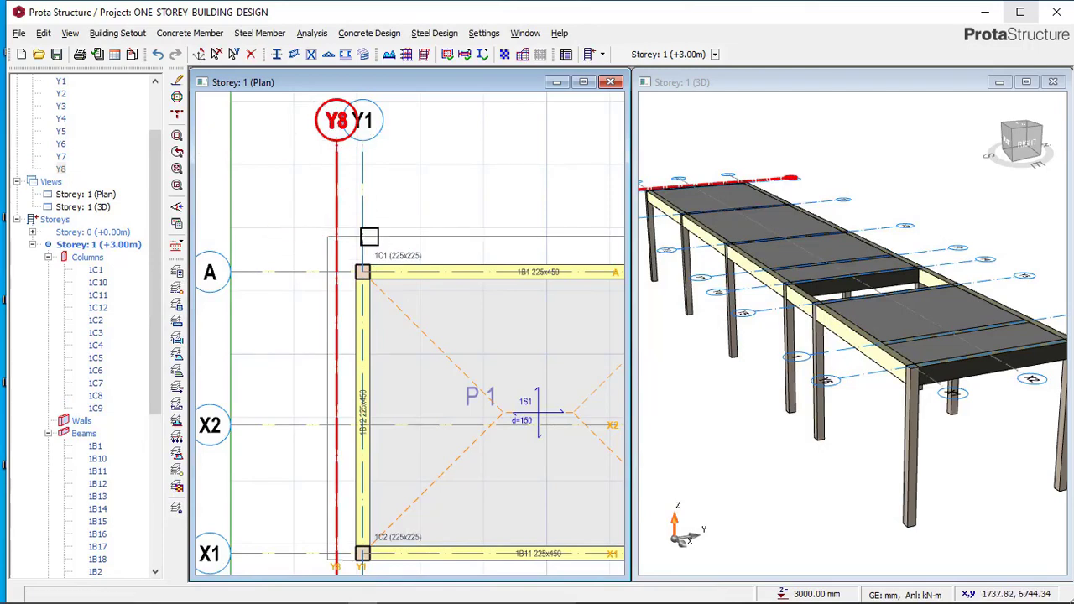
scroll(369, 236, "up", 2)
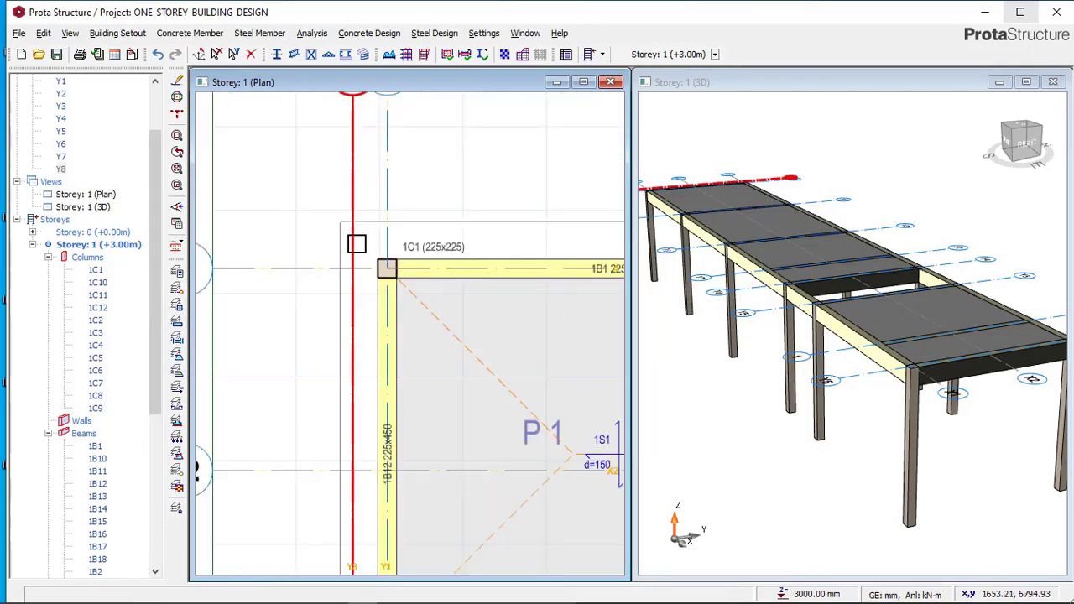
scroll(357, 244, "down", 3)
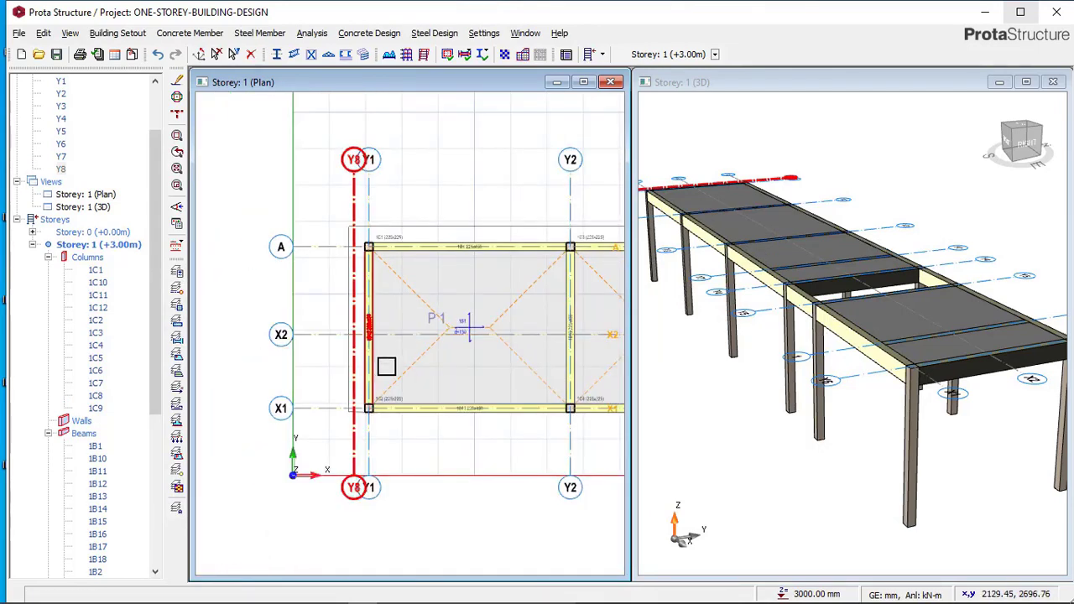
scroll(366, 246, "up", 1)
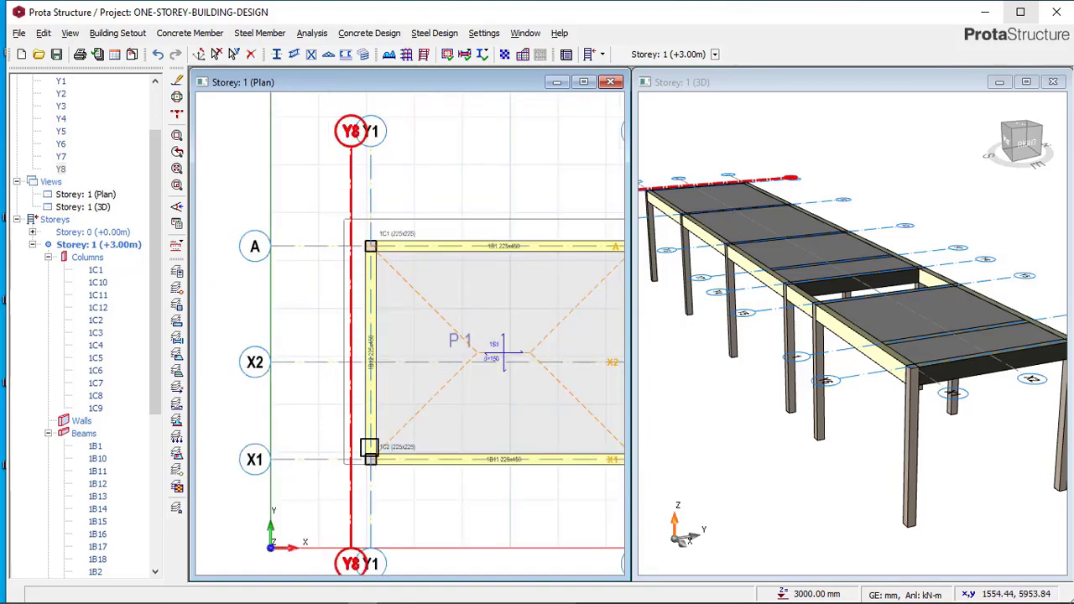
scroll(355, 300, "up", 1)
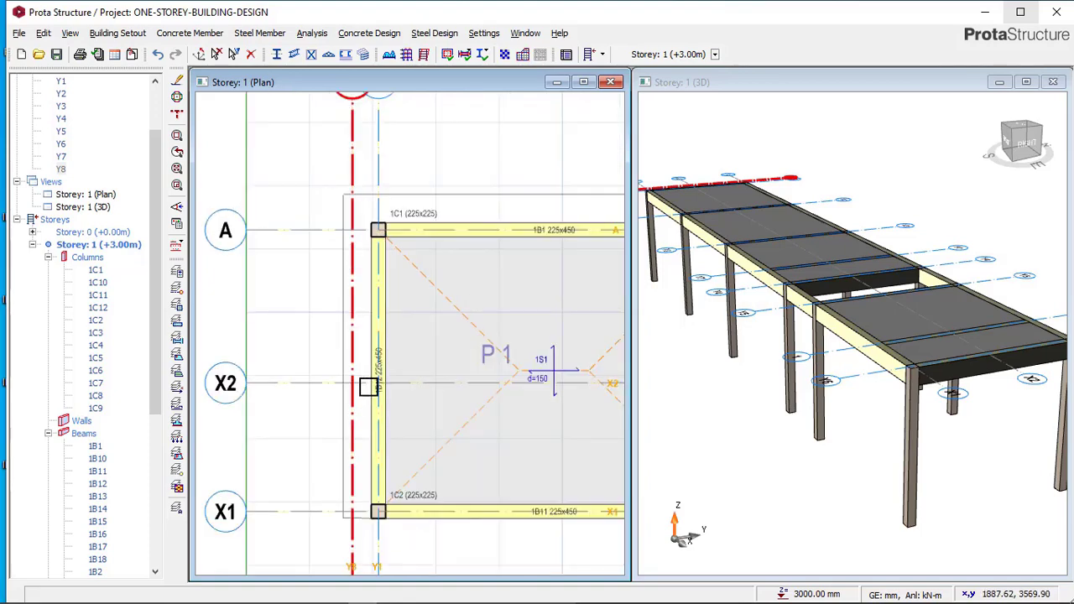
scroll(337, 291, "down", 1)
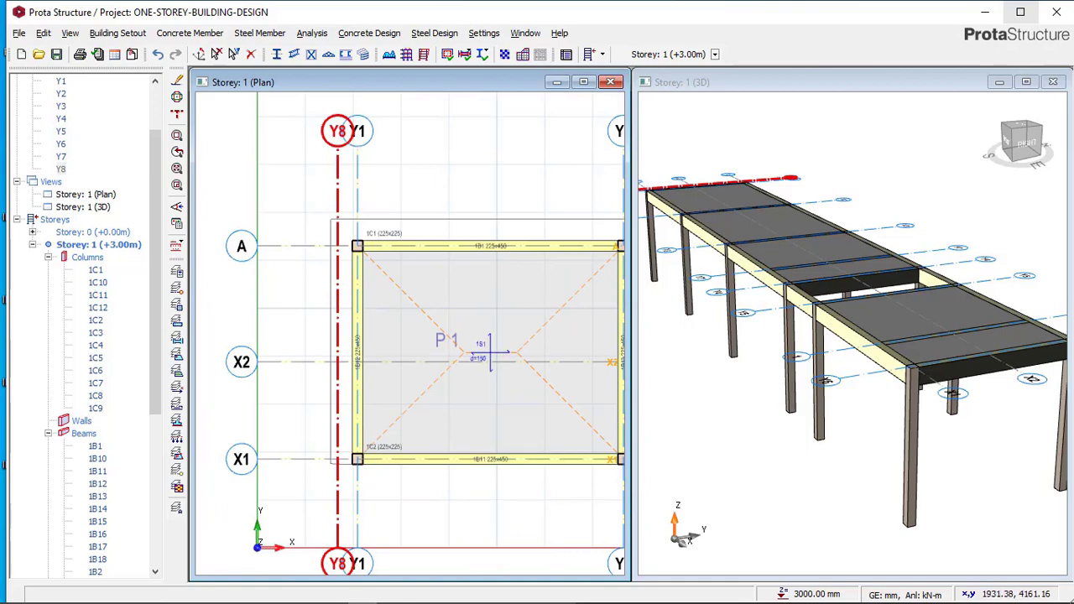
Switch to AutoCAD and add a linear dimension from the upper beam's outer face to the dashed slab edge above P 1
left_click(333, 595)
scroll(391, 310, "down", 4)
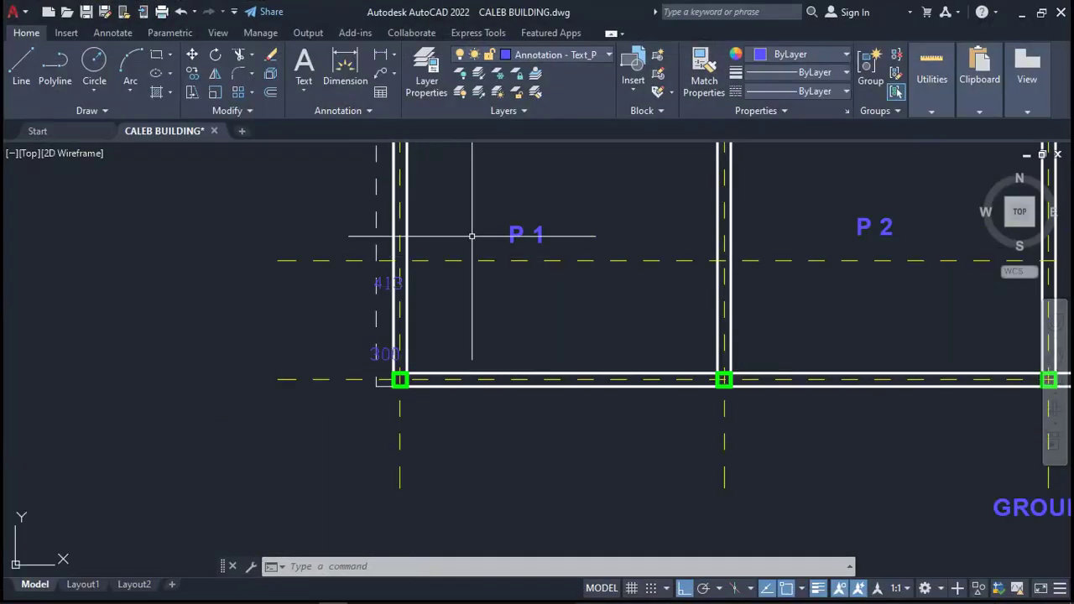
middle_click_drag(472, 235, 417, 434)
scroll(401, 315, "up", 2)
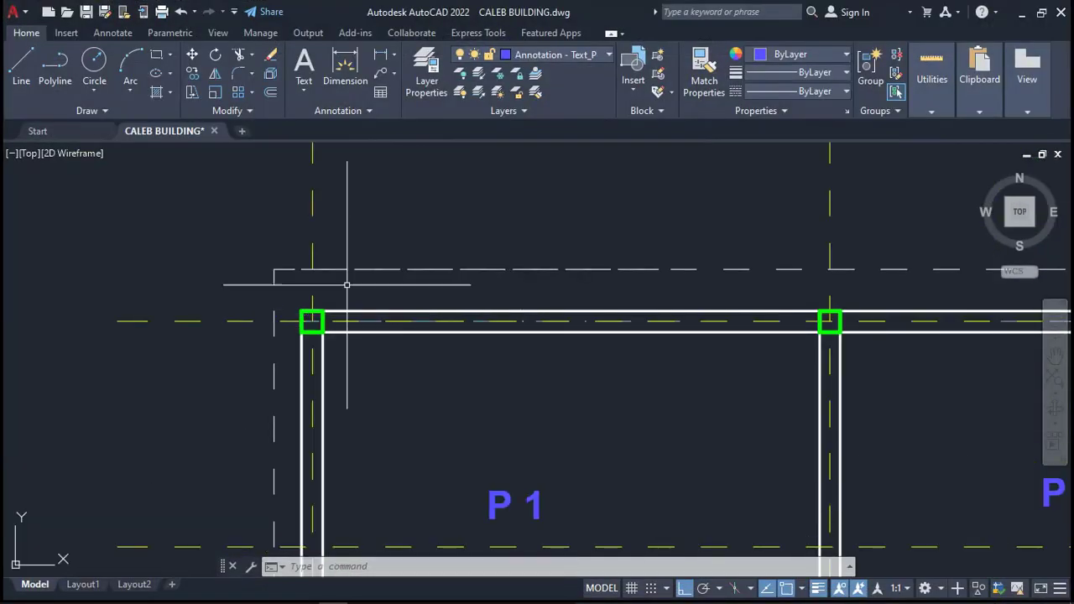
left_click(382, 61)
scroll(424, 313, "up", 2)
left_click(422, 316)
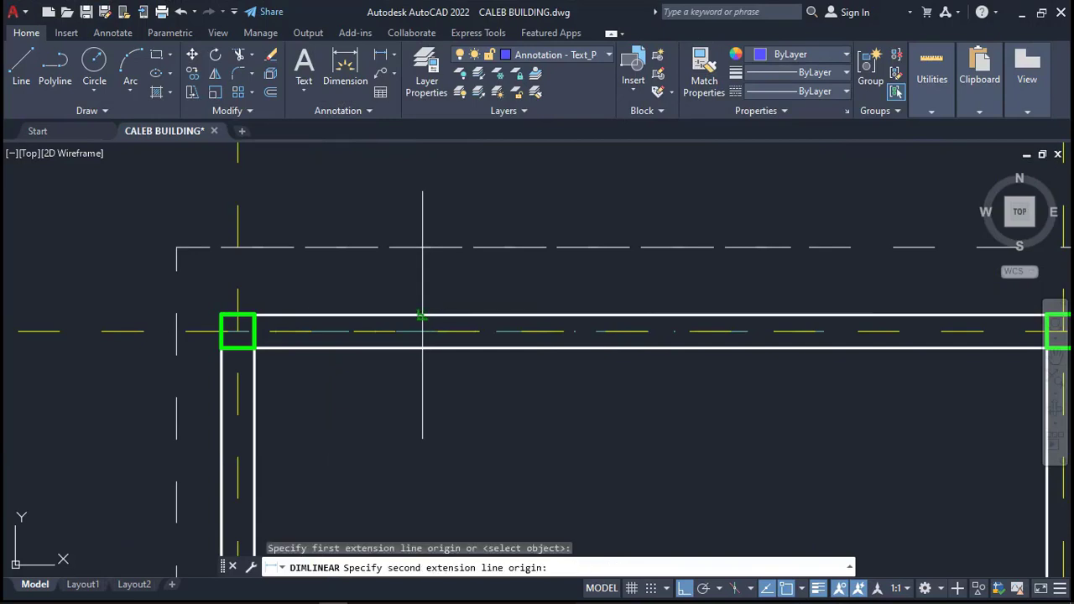
left_click(421, 249)
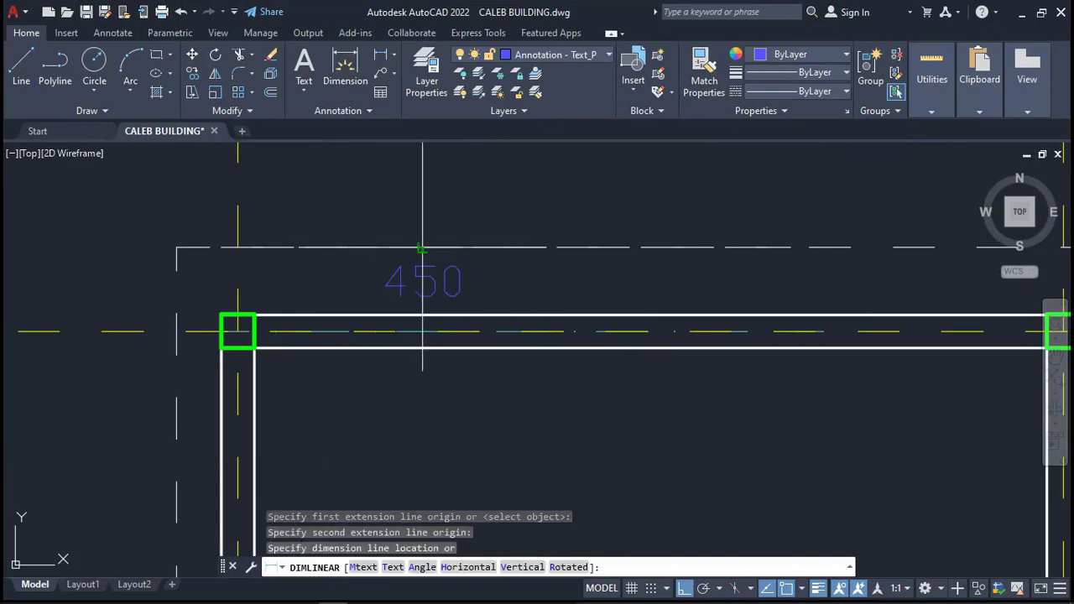
left_click(422, 243)
Add a second linear dimension from the upper beam's centreline to the dashed slab edge above P 1
scroll(438, 216, "down", 2)
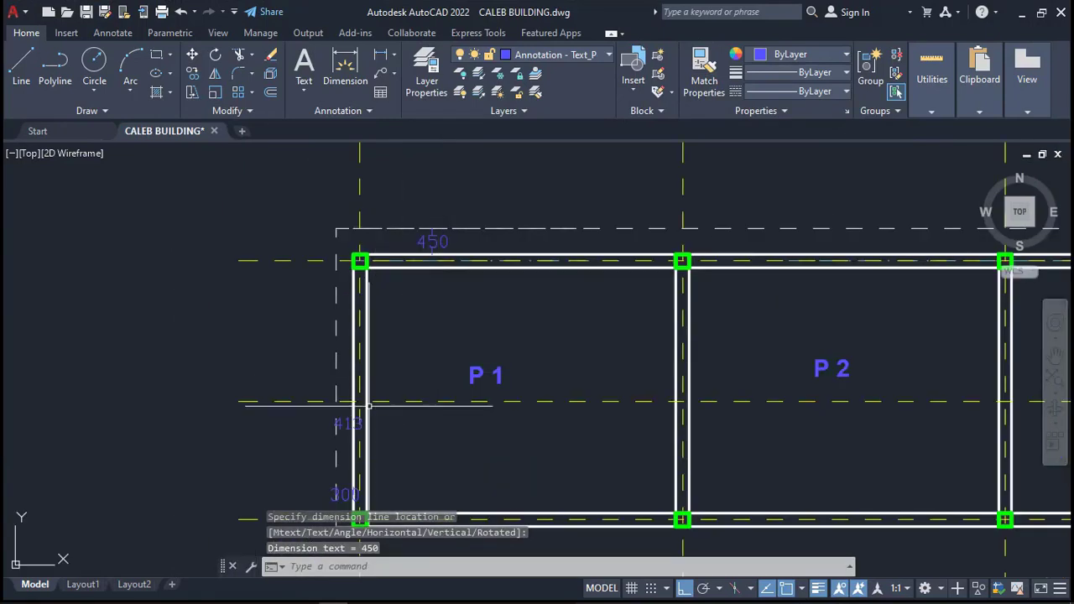
scroll(346, 492, "up", 1)
scroll(313, 468, "down", 1)
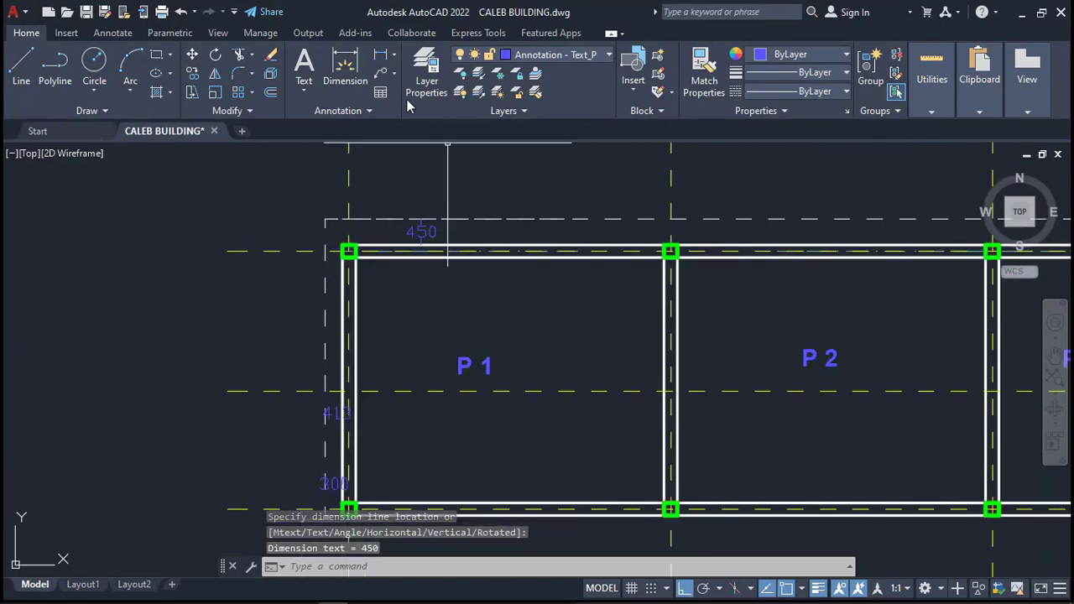
left_click(382, 59)
scroll(502, 247, "up", 2)
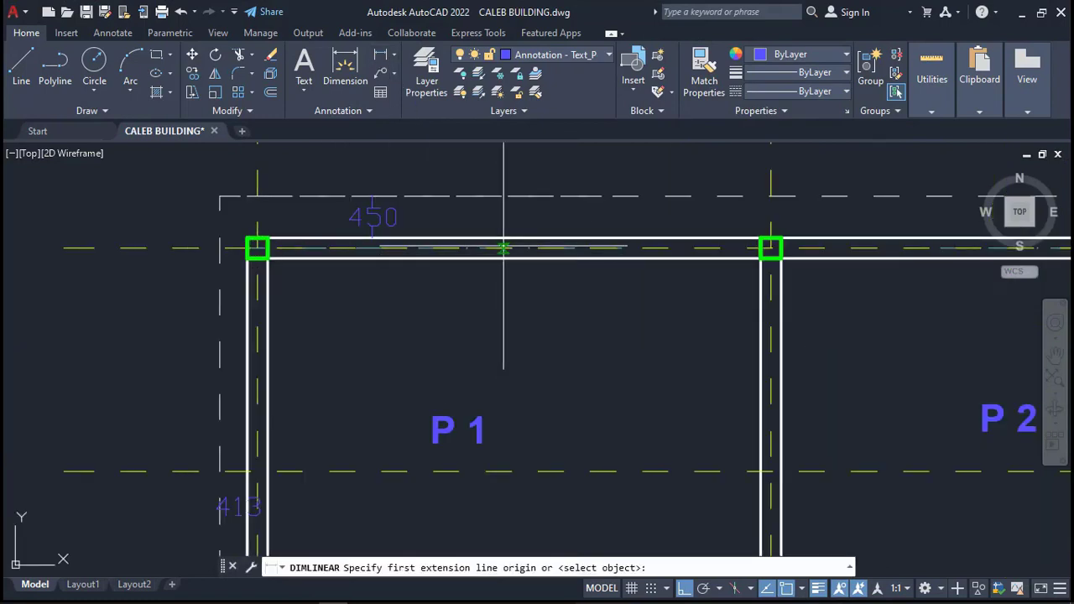
left_click(503, 247)
left_click(503, 196)
scroll(501, 197, "up", 2)
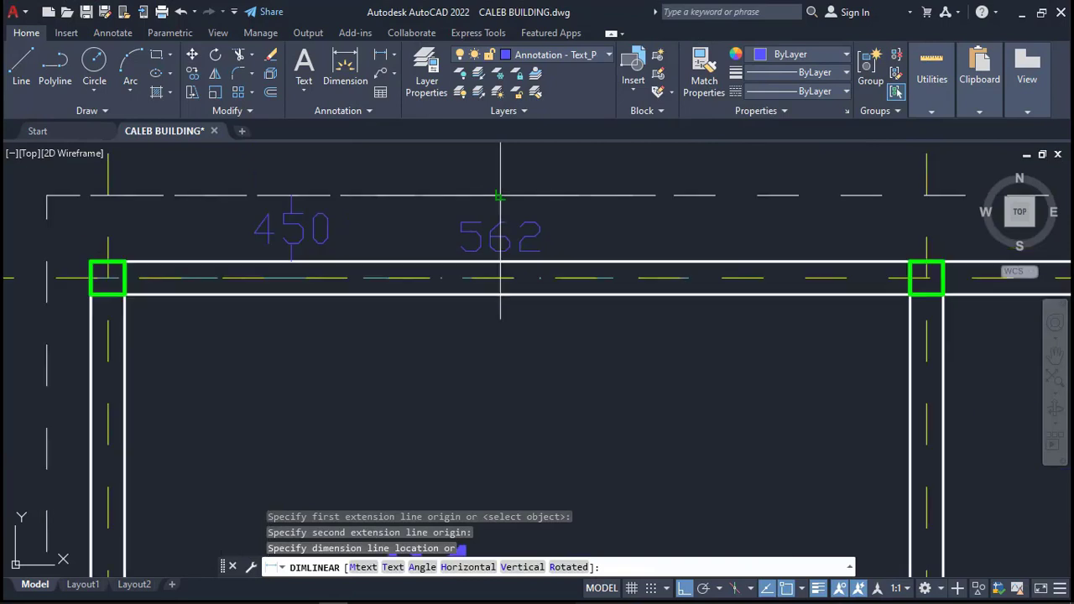
left_click(501, 209)
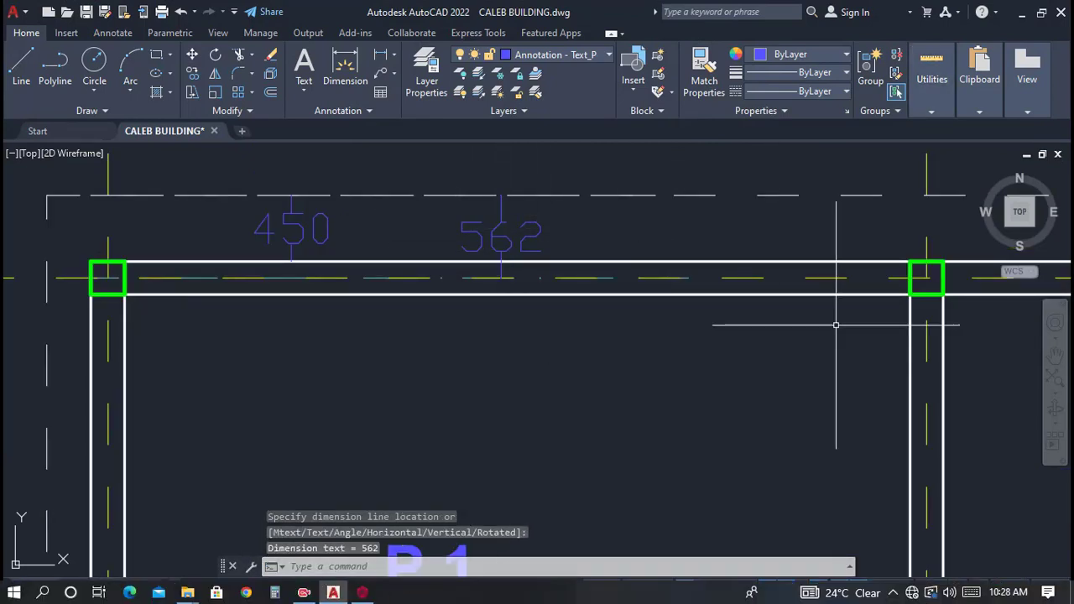
Switch to ProtaStructure and offset axis A outward by 562 mm in the Storey 1 plan
left_click(1022, 13)
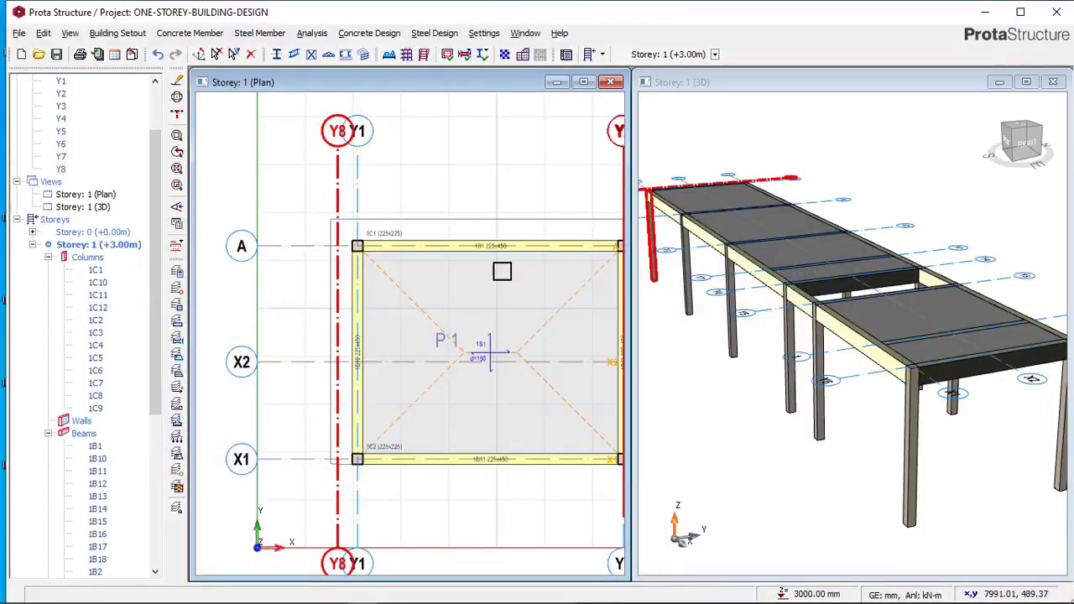
scroll(431, 249, "down", 2)
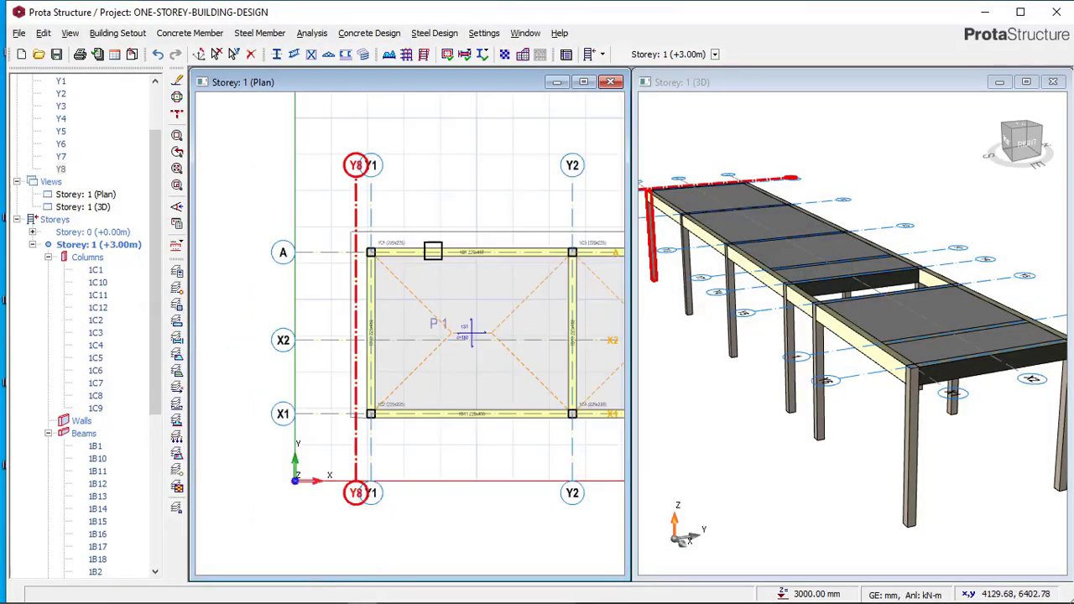
scroll(362, 249, "up", 2)
left_click(336, 259)
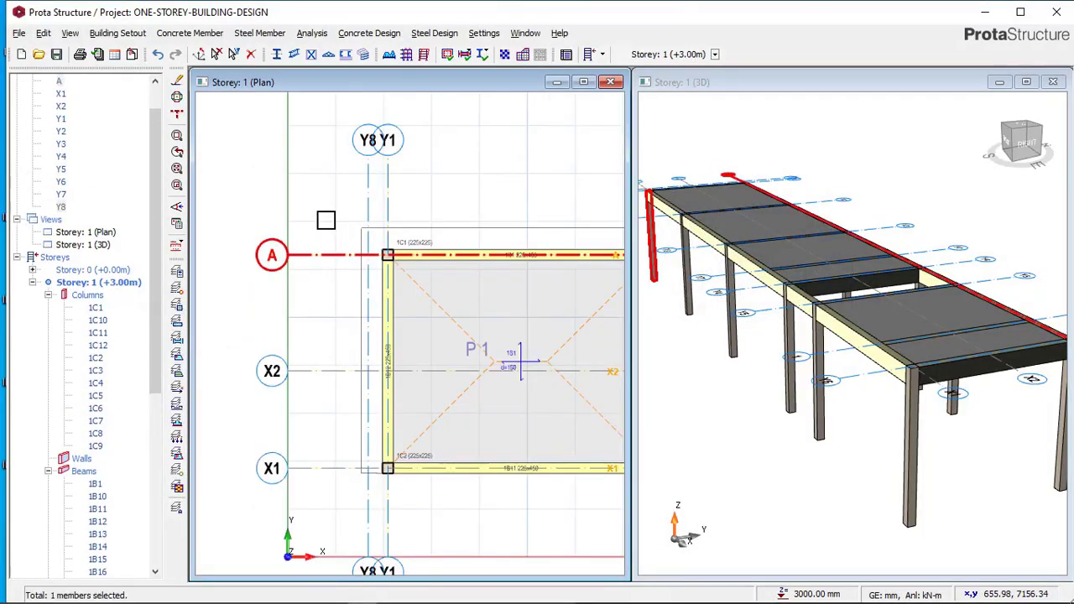
right_click(326, 220)
left_click(354, 236)
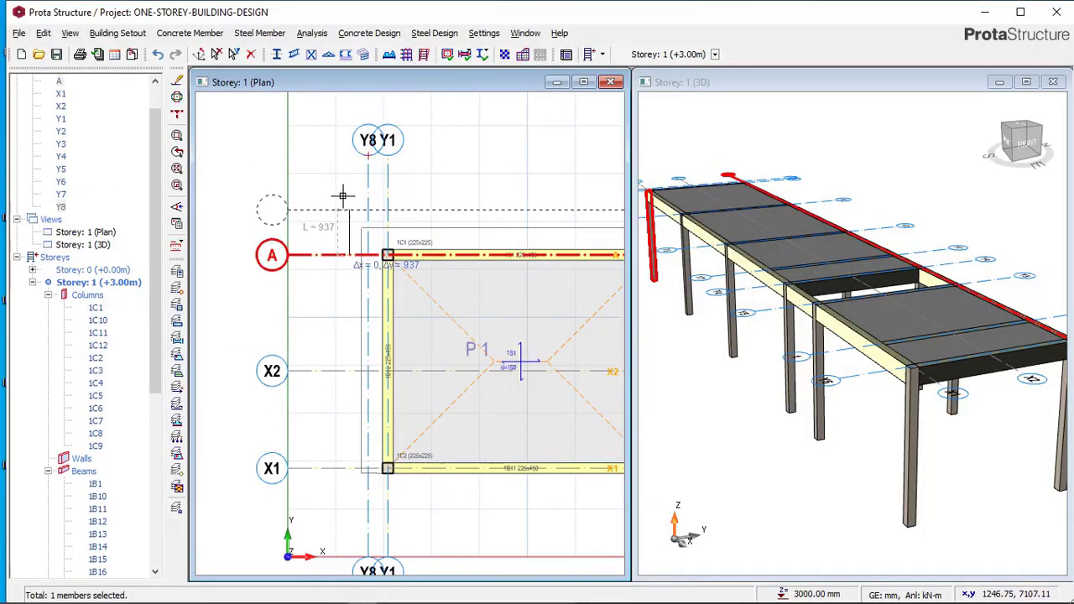
scroll(344, 164, "up", 2)
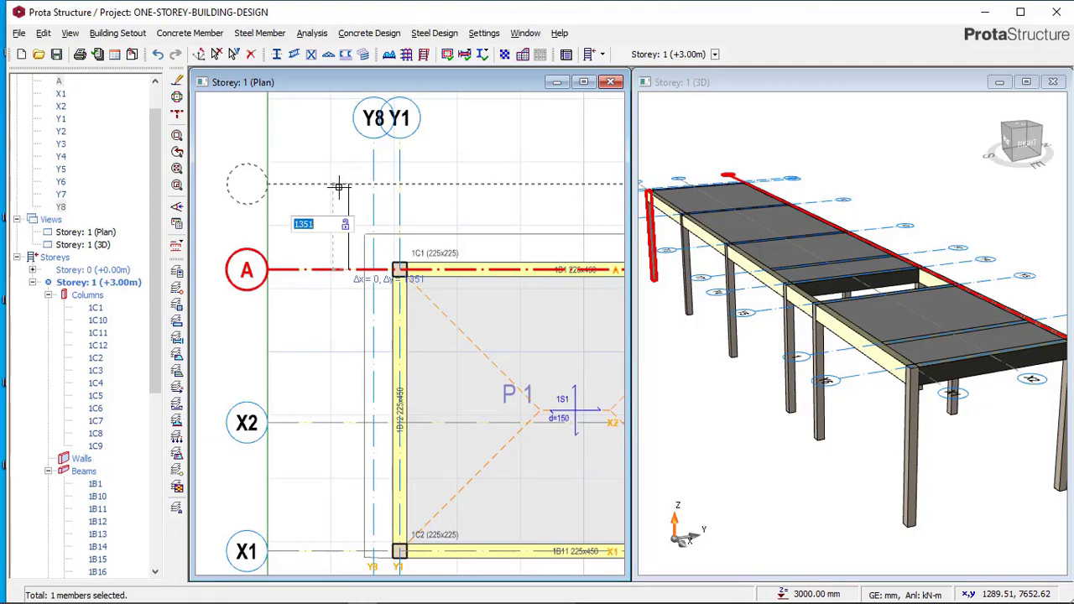
type("562")
key("Return")
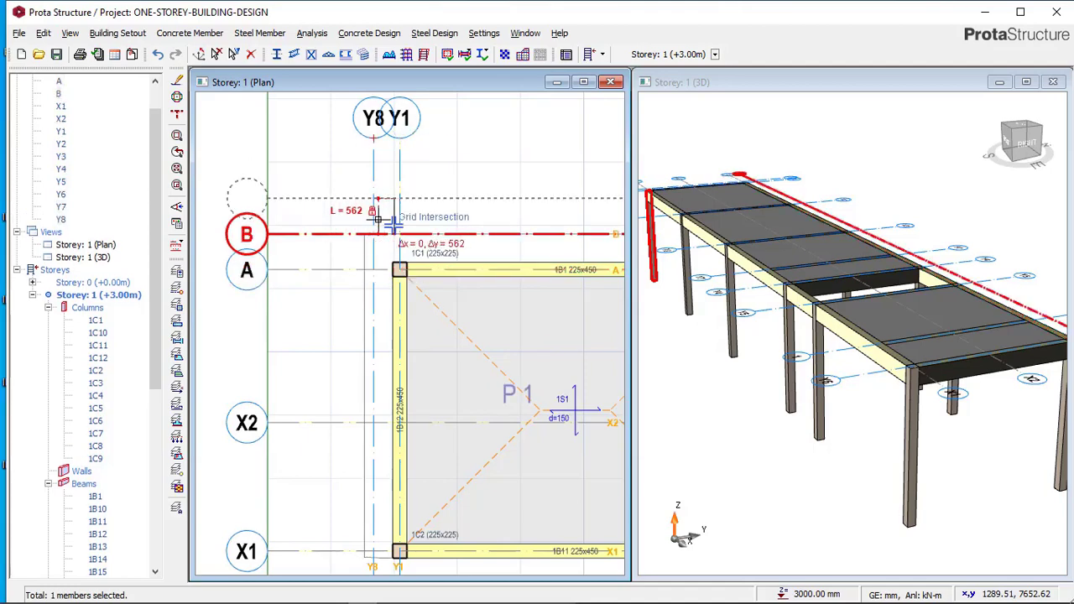
scroll(418, 234, "down", 1)
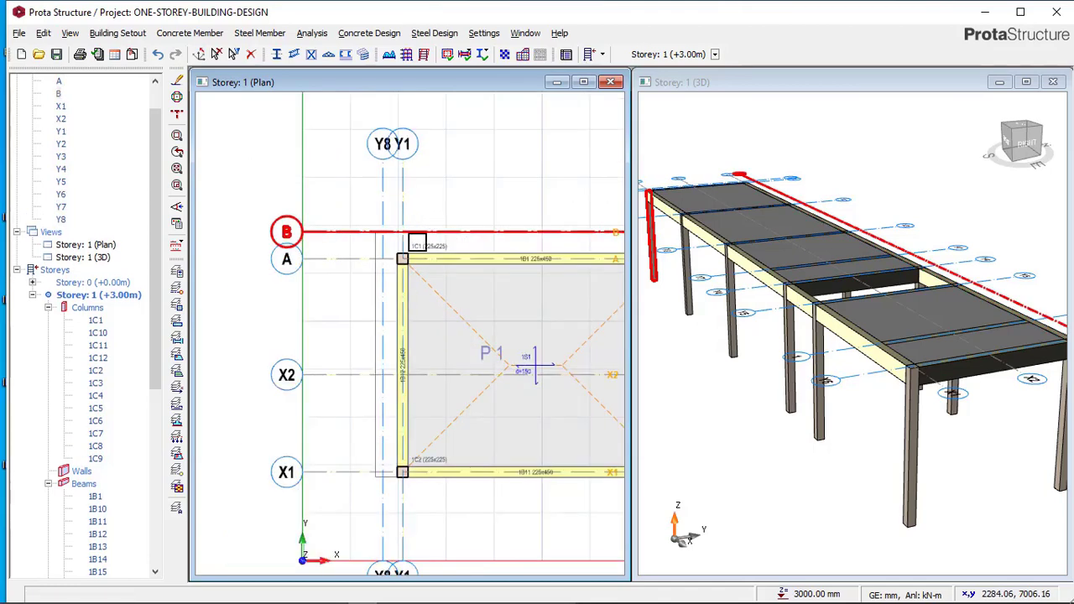
scroll(407, 242, "up", 1)
scroll(353, 232, "up", 1)
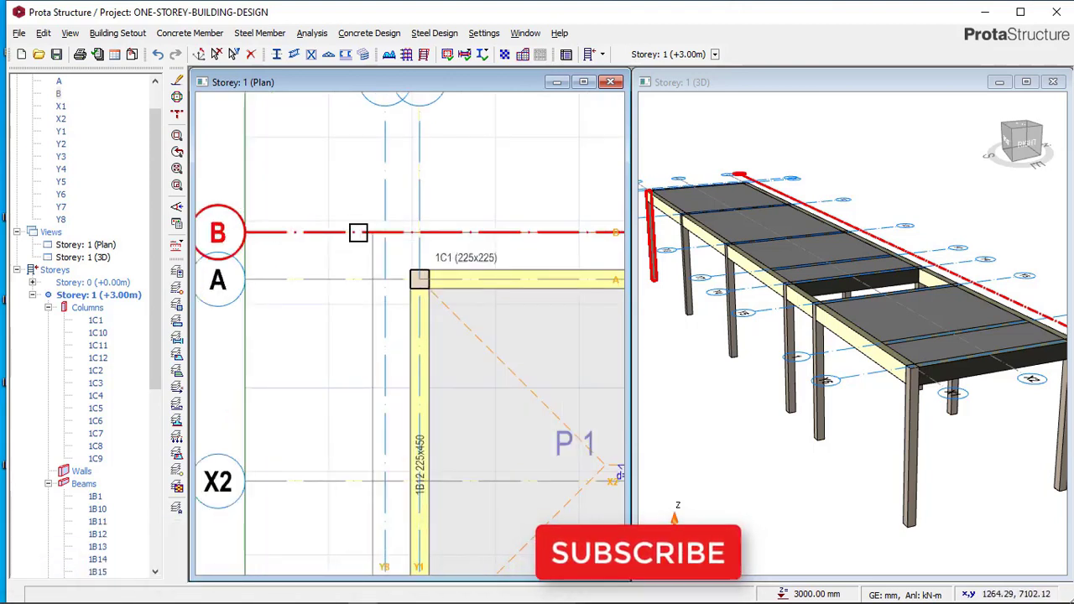
scroll(354, 232, "down", 1)
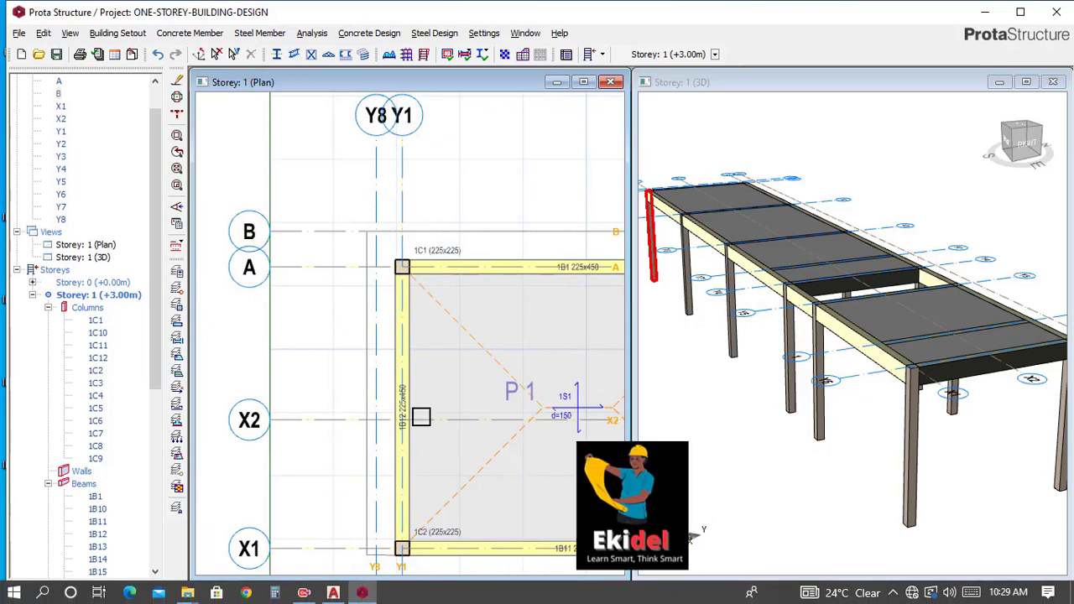
scroll(385, 284, "down", 1)
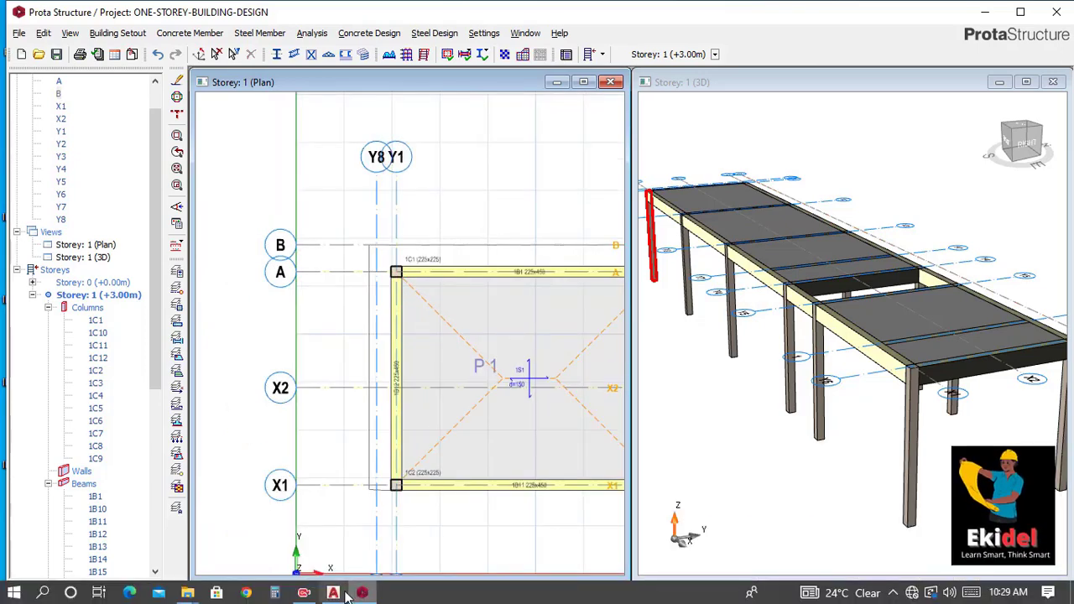
Switch to AutoCAD and measure the overhang from the outer face of the beam bordering P 1's short side to the dashed slab edge
left_click(339, 593)
scroll(479, 220, "down", 4)
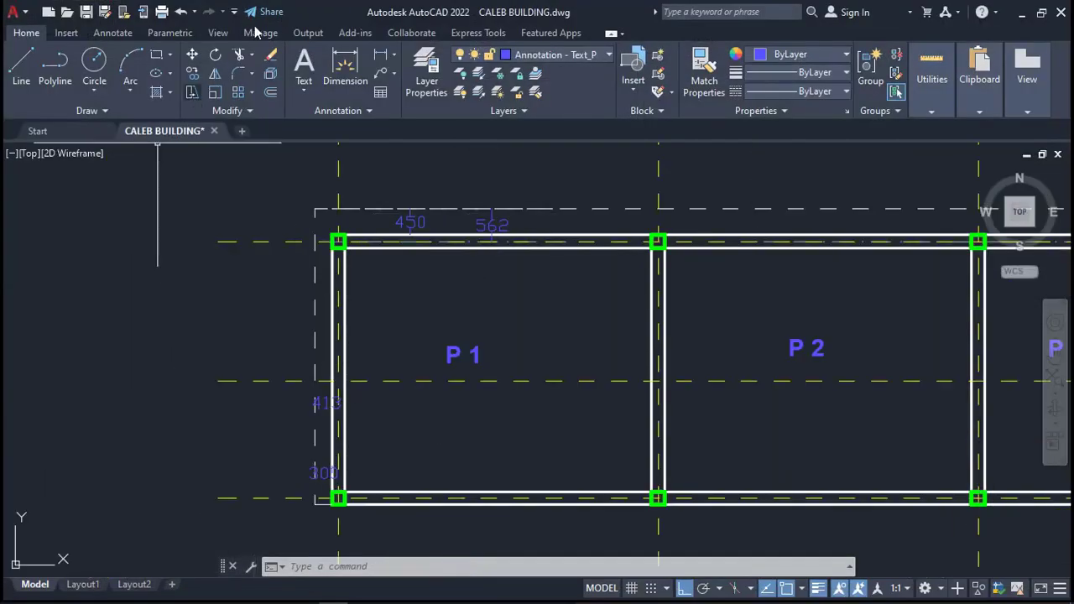
left_click(379, 54)
scroll(346, 300, "up", 3)
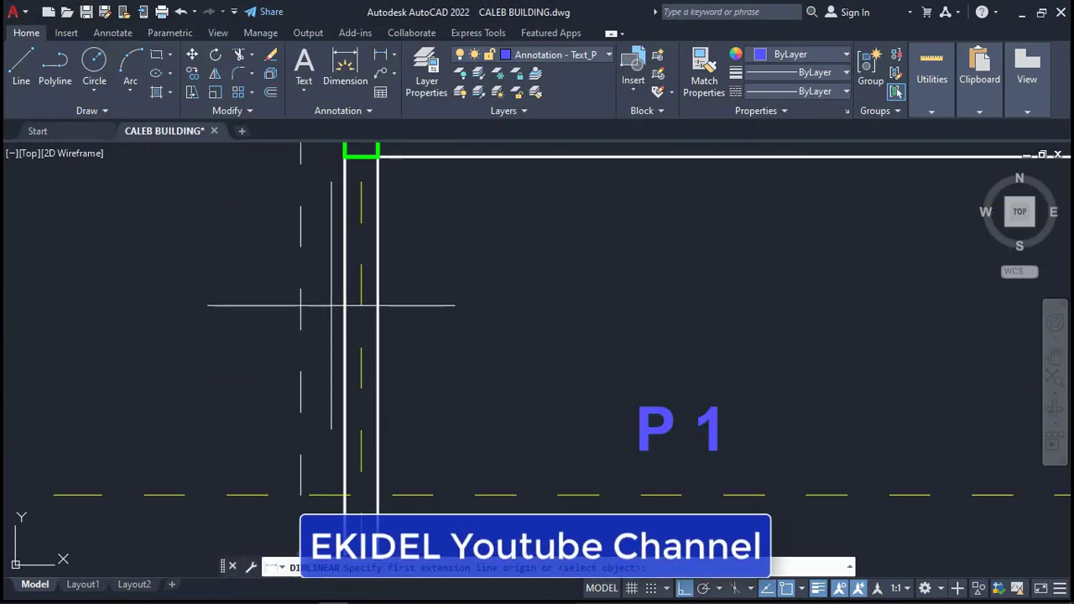
left_click(344, 295)
left_click(299, 295)
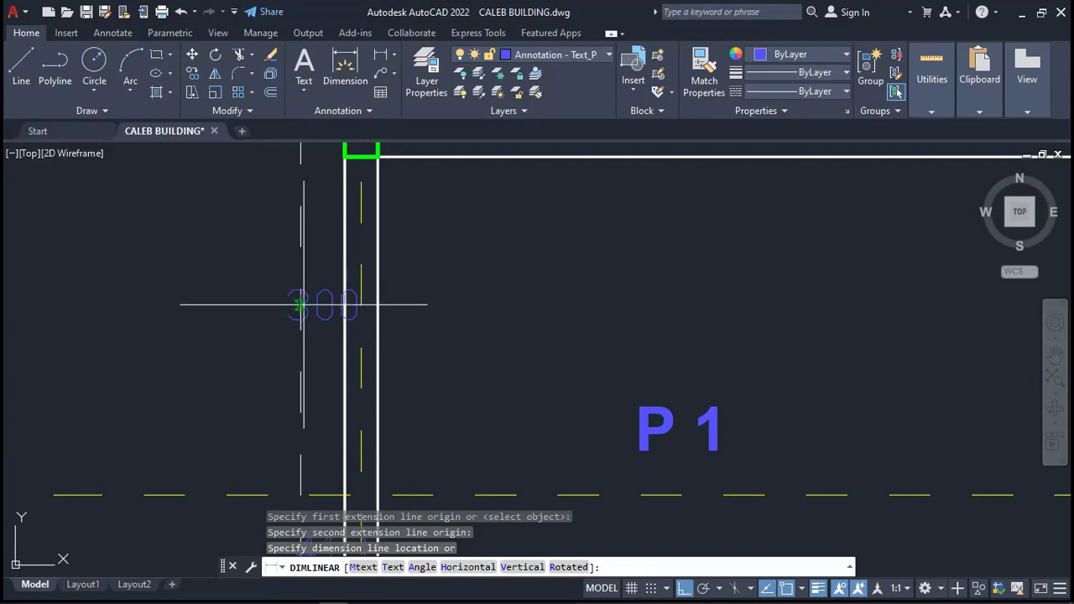
key("Escape")
Measure the overhang from the upper beam's outer face to the dashed slab edge above P 1
scroll(431, 240, "down", 5)
key("Return")
scroll(395, 257, "up", 6)
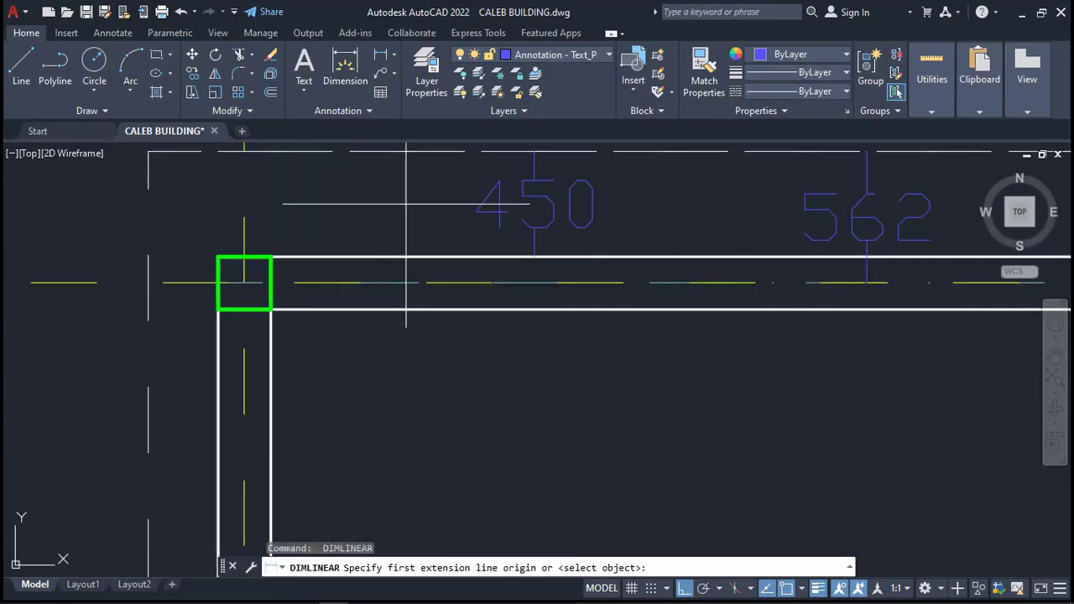
left_click(396, 255)
left_click(396, 152)
scroll(390, 216, "down", 4)
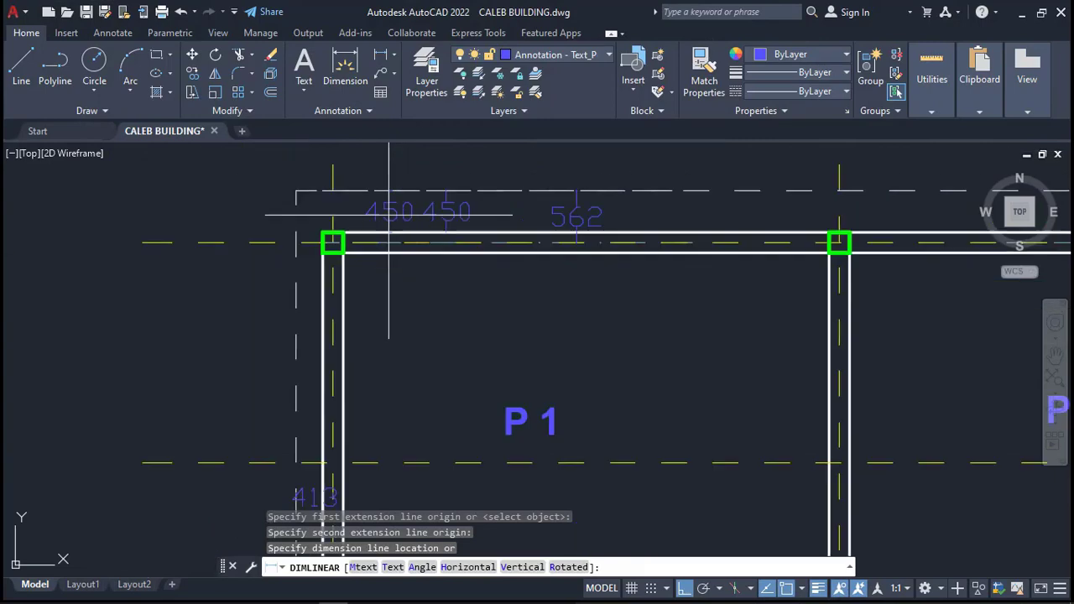
scroll(389, 215, "up", 2)
key("Escape")
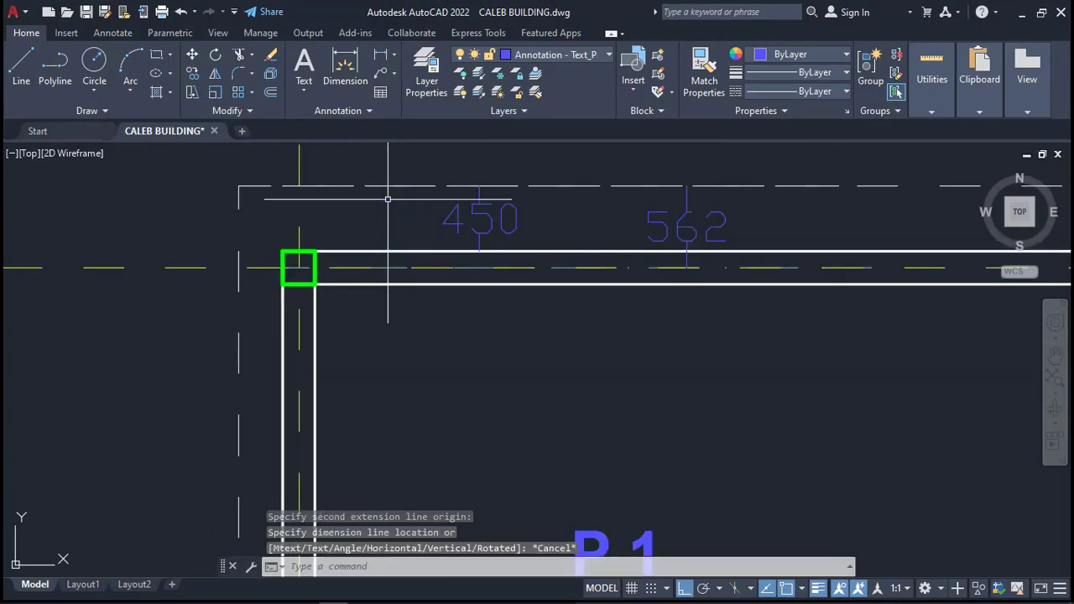
Switch to ProtaStructure and start a new slab of type 12 with a cantilever length of 300 mm
left_click(1018, 17)
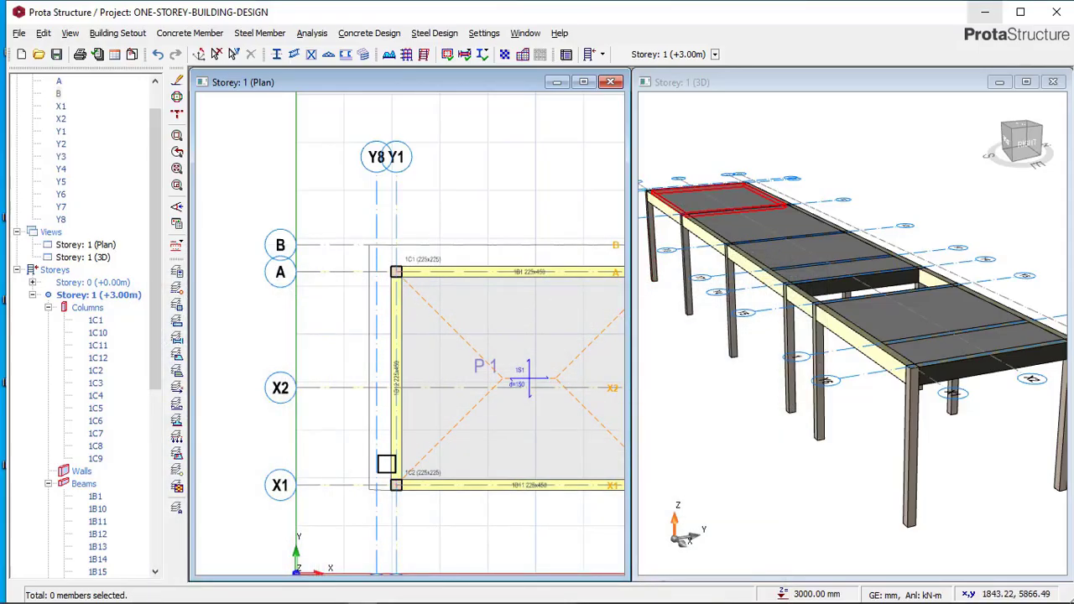
scroll(386, 464, "up", 2)
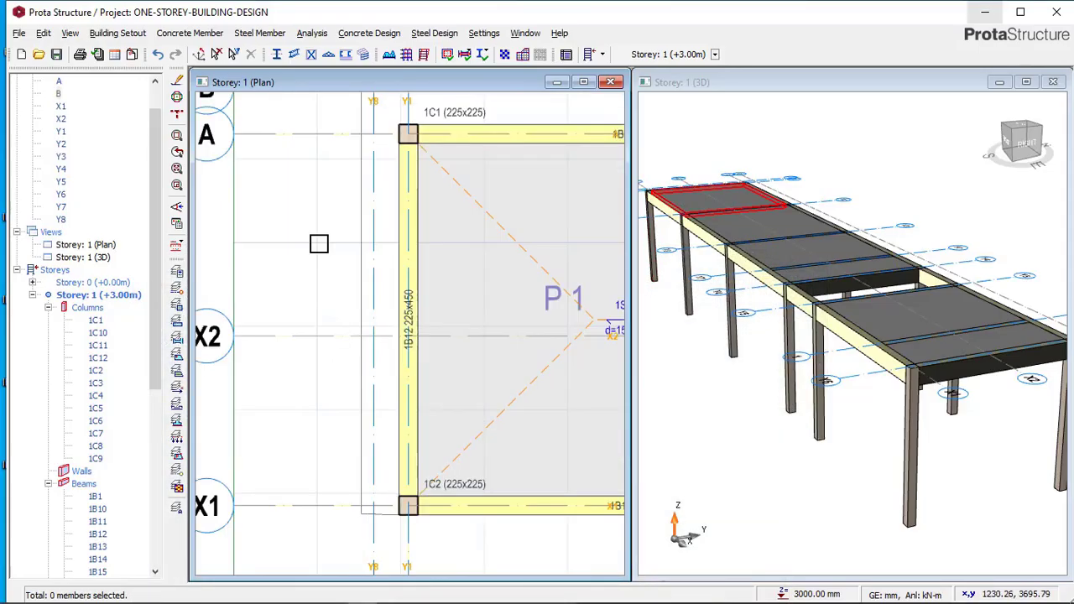
left_click(186, 38)
left_click(183, 95)
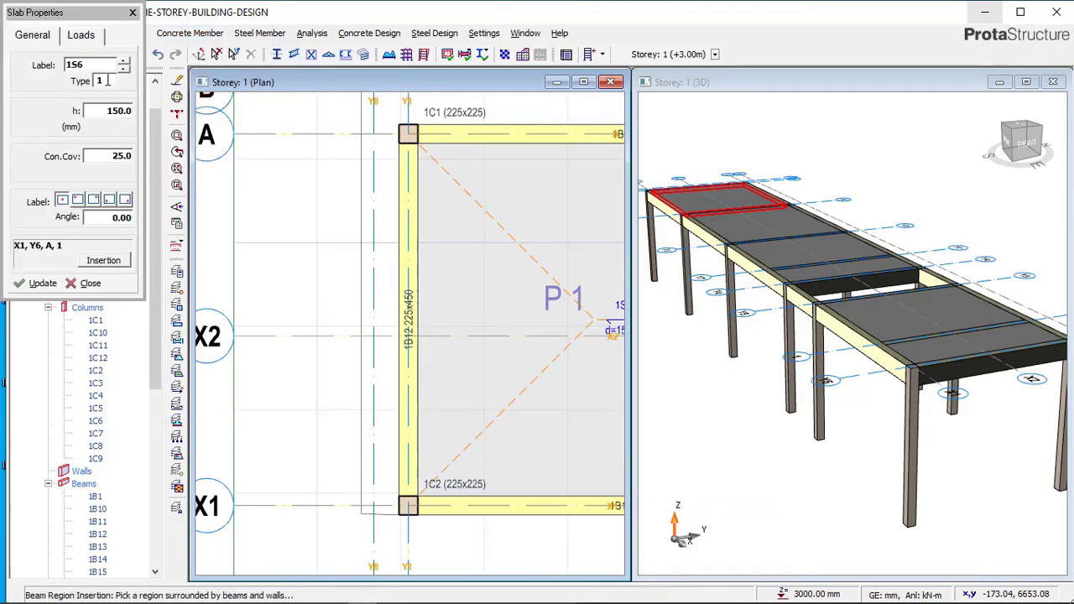
left_click(107, 80)
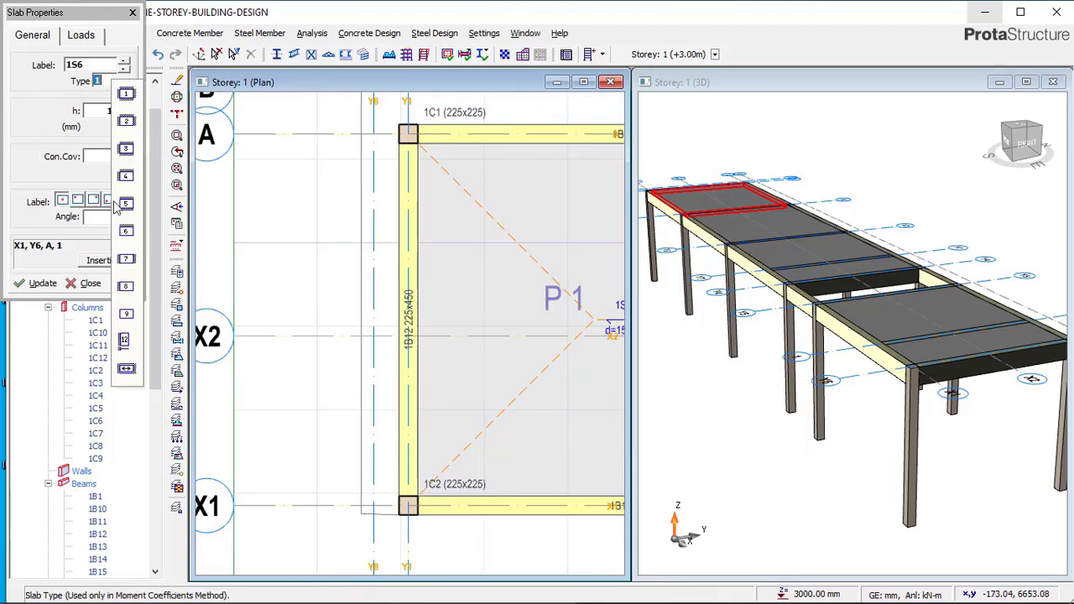
left_click(124, 342)
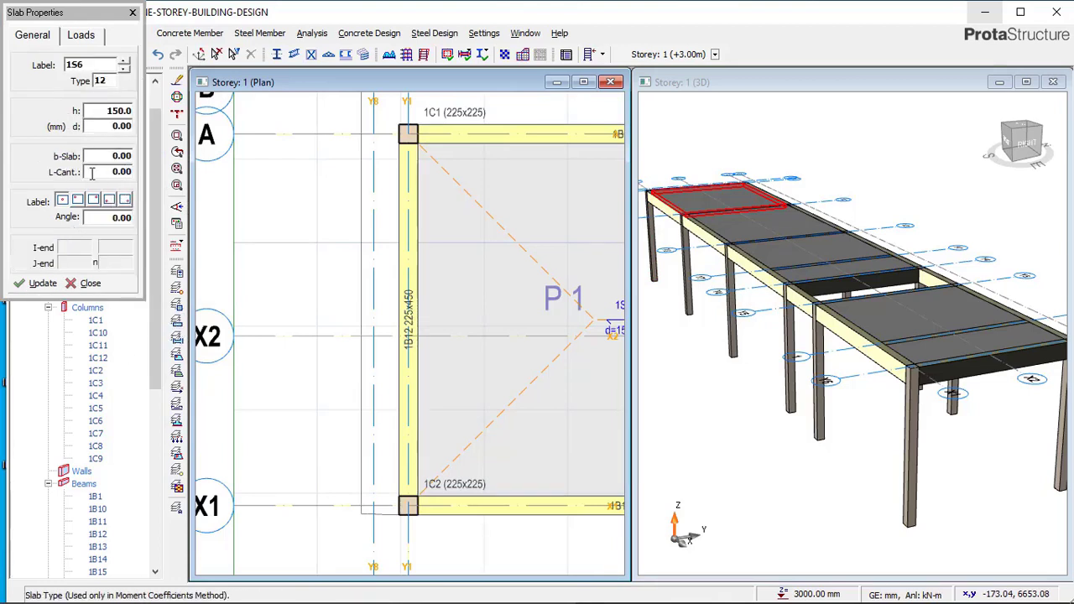
left_click(128, 172)
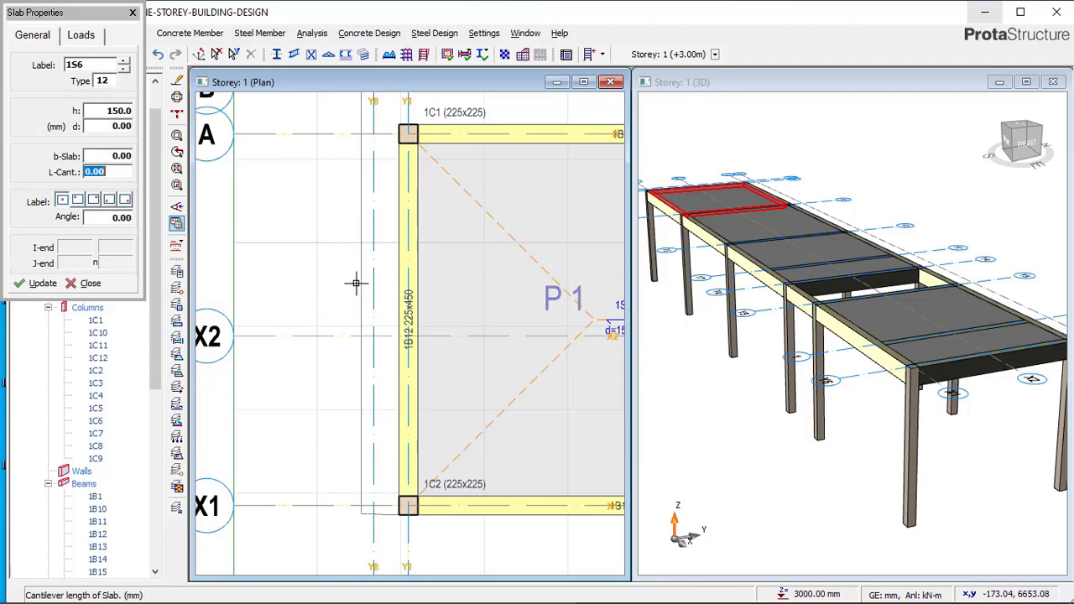
type("3")
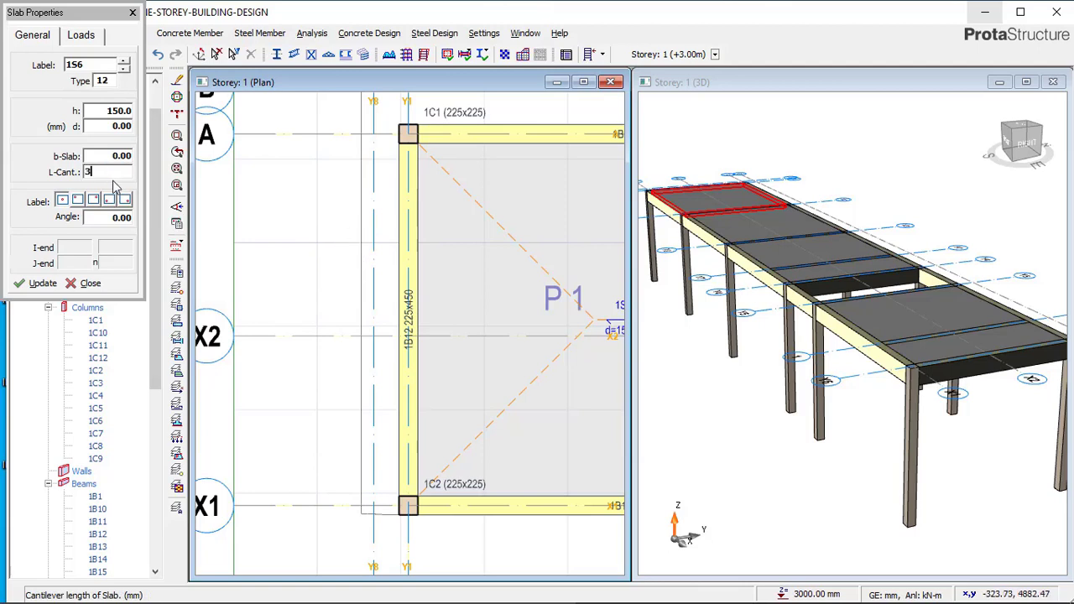
scroll(371, 304, "down", 1)
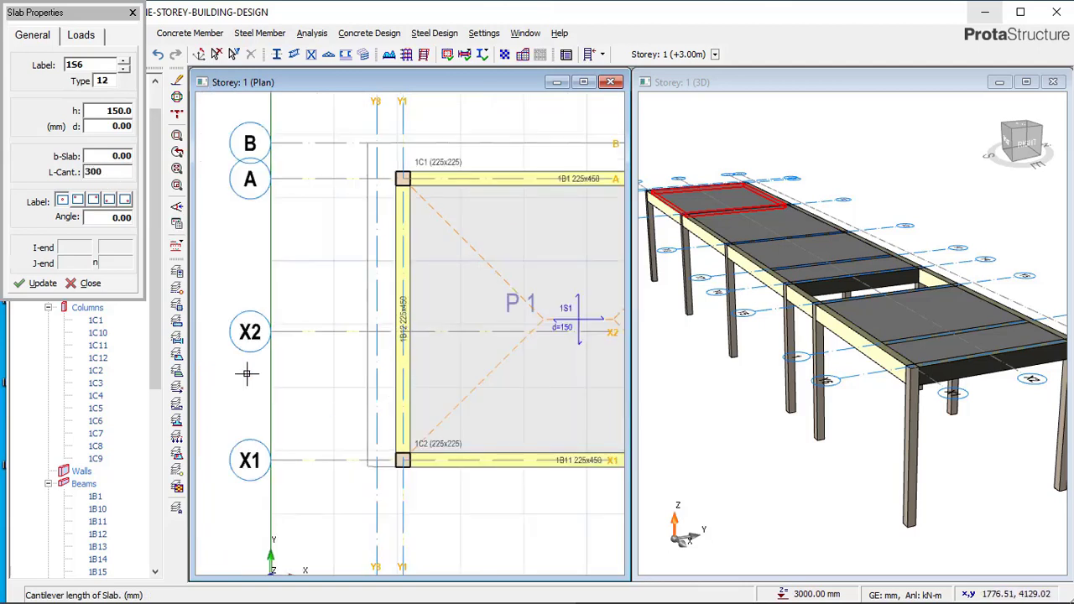
Show the cantilever slab's load settings, select the parapet load for editing and switch to Calculator
left_click(83, 41)
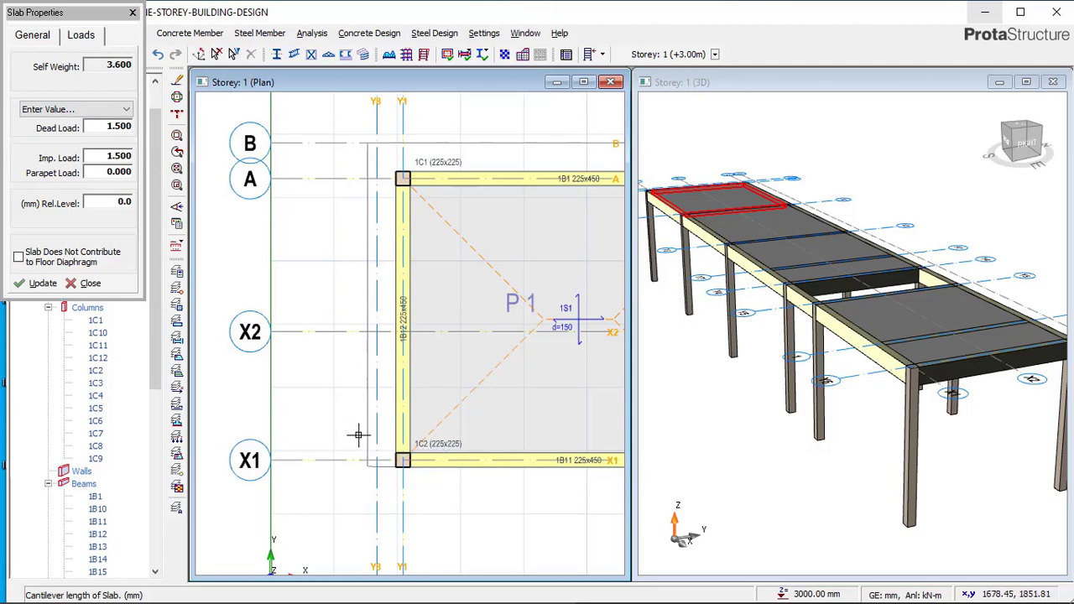
left_click(109, 173)
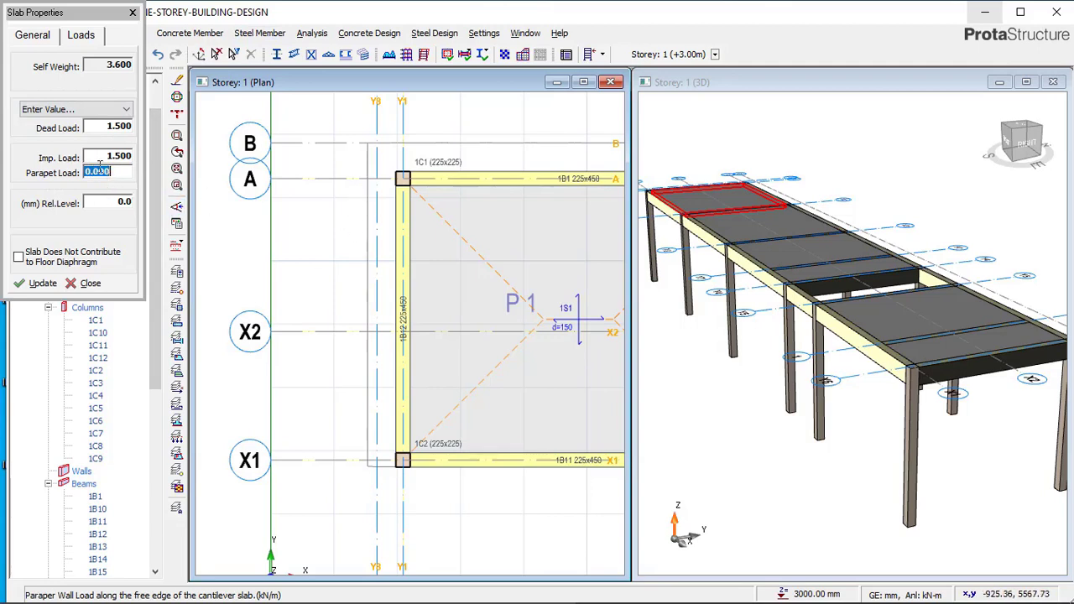
mouse_move(244, 599)
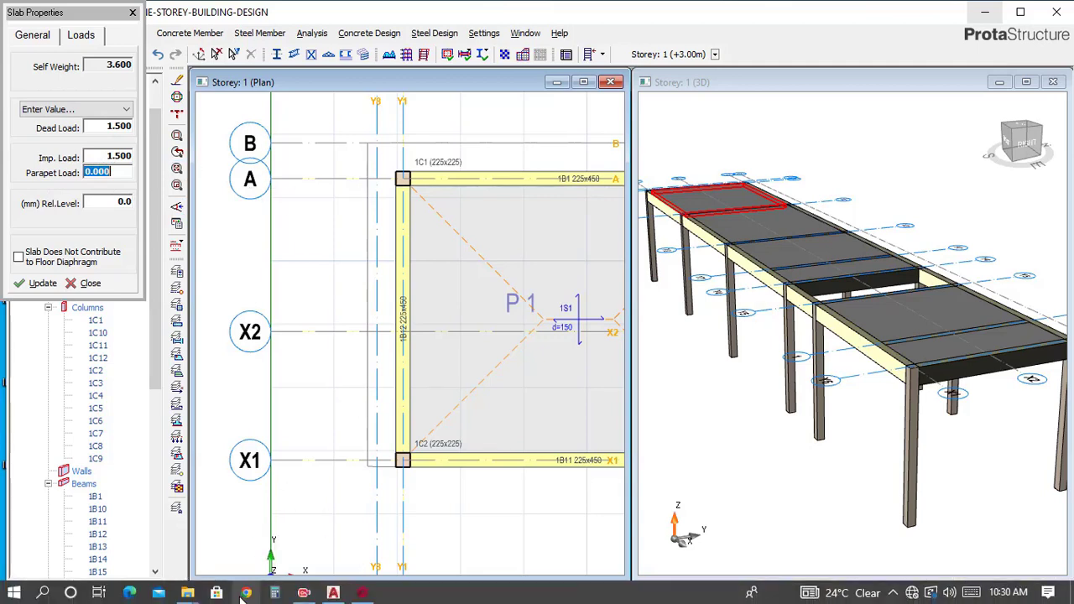
left_click(276, 597)
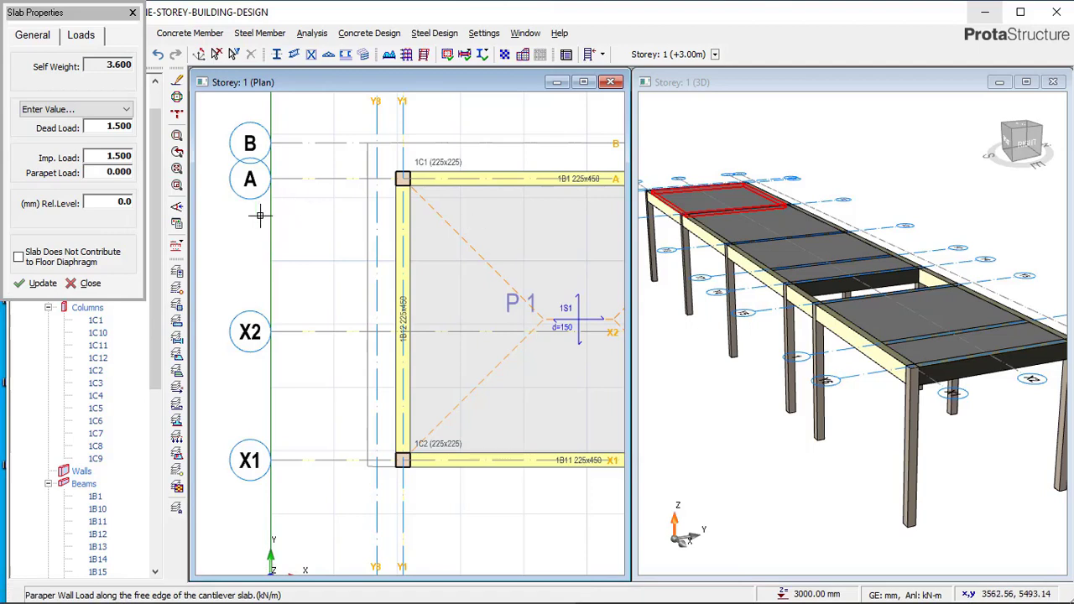
left_click(276, 594)
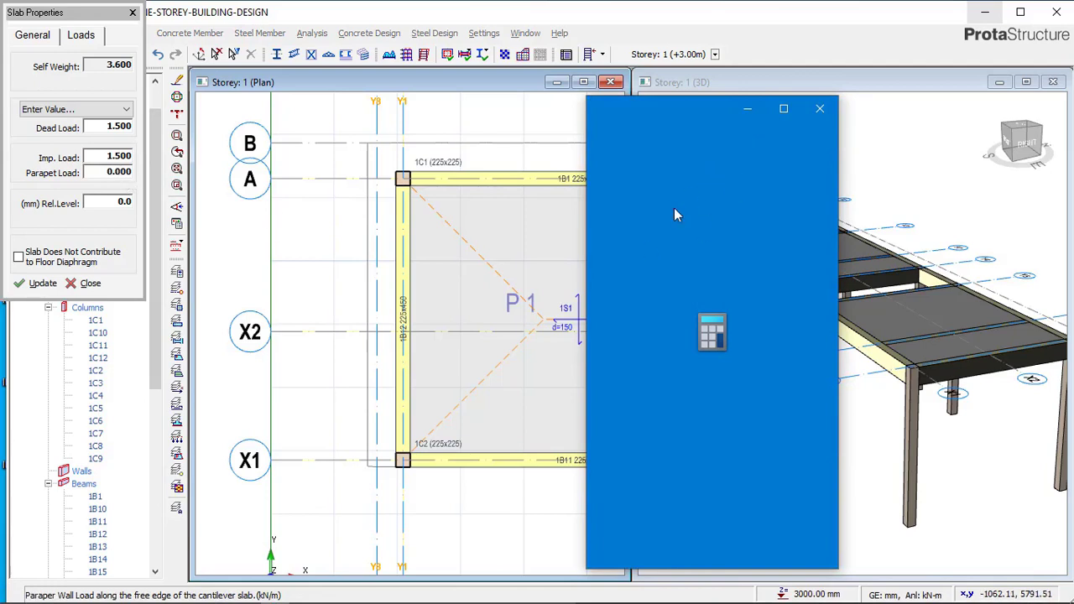
left_click(108, 171)
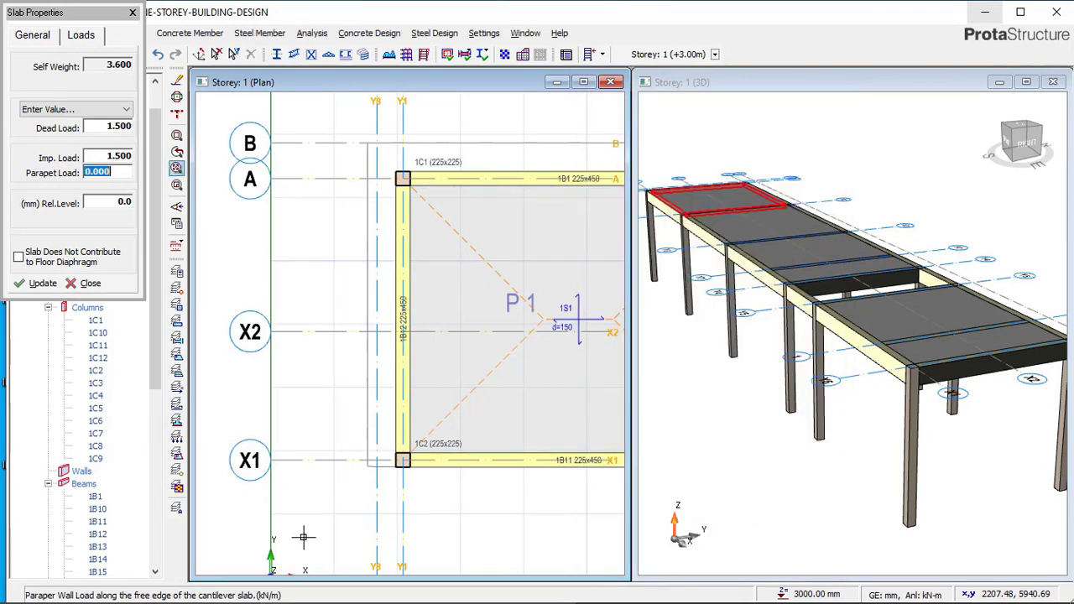
left_click(278, 593)
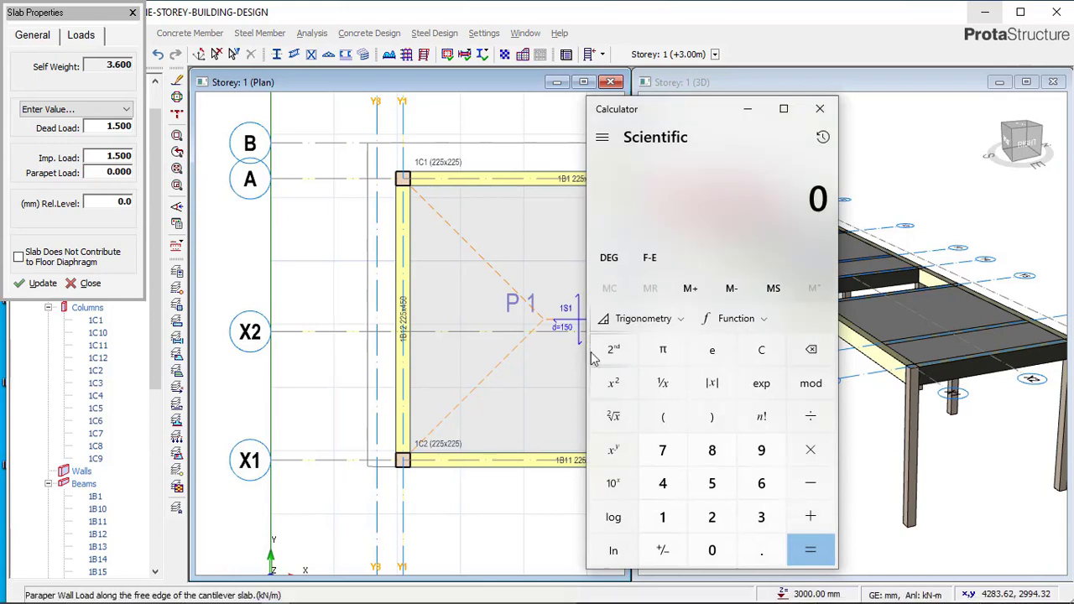
left_click_drag(700, 110, 671, 62)
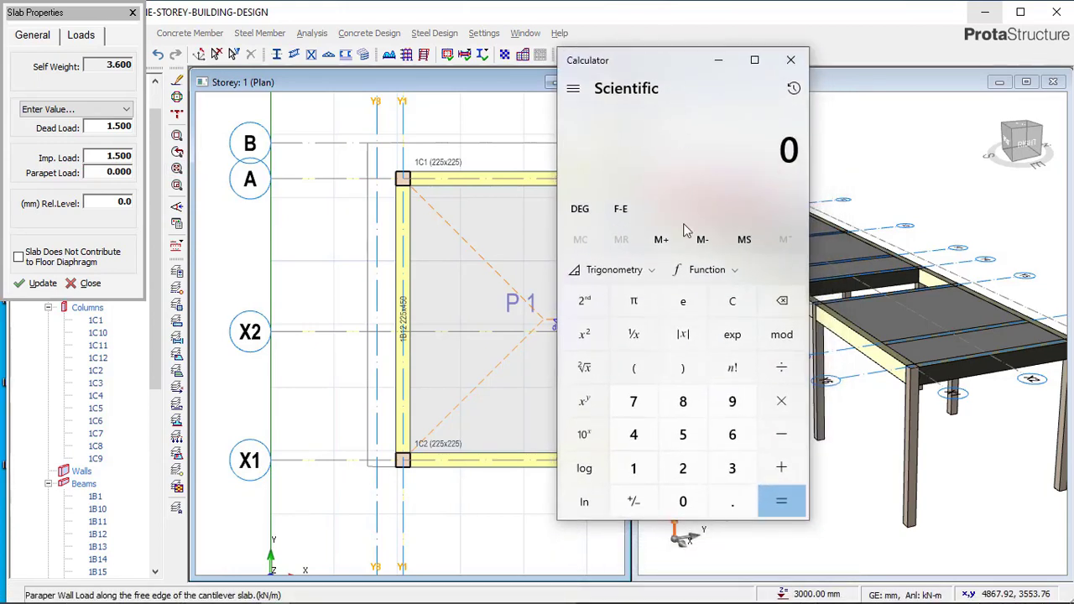
left_click(686, 473)
left_click(732, 501)
left_click(669, 404)
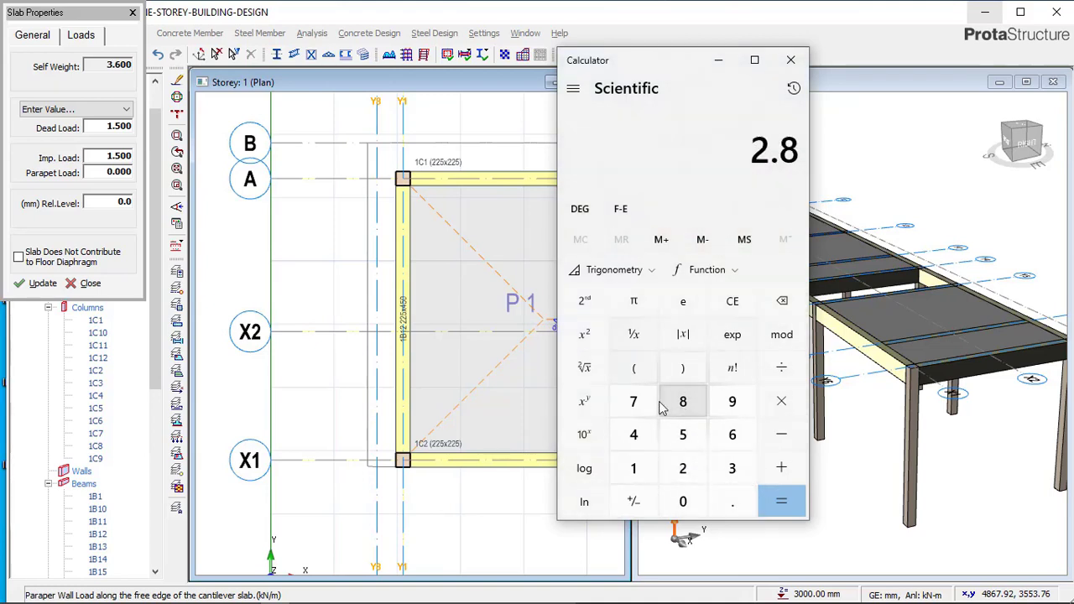
left_click(653, 409)
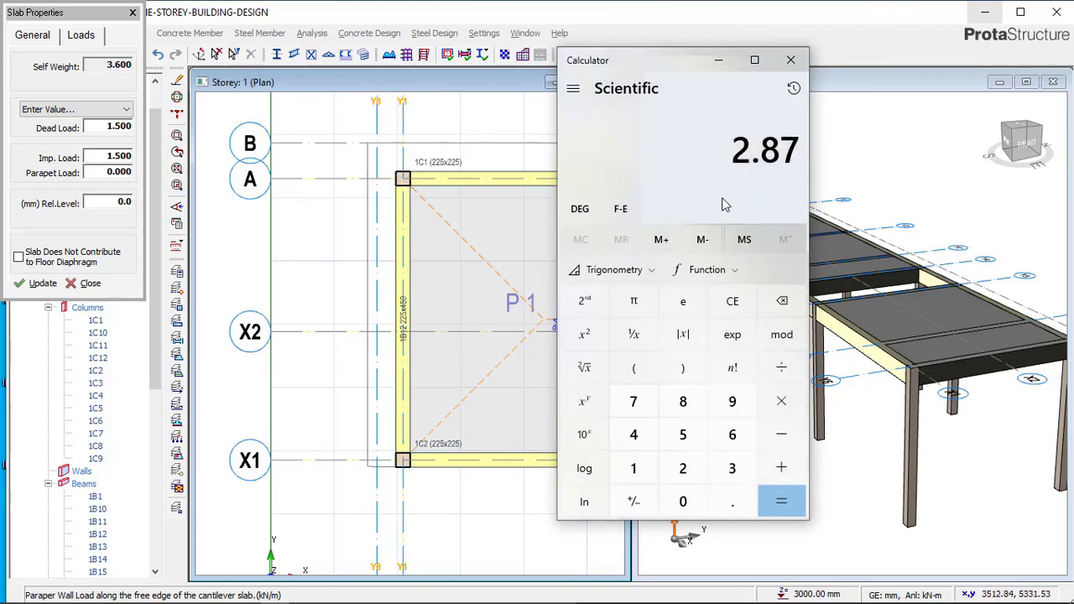
left_click(684, 468)
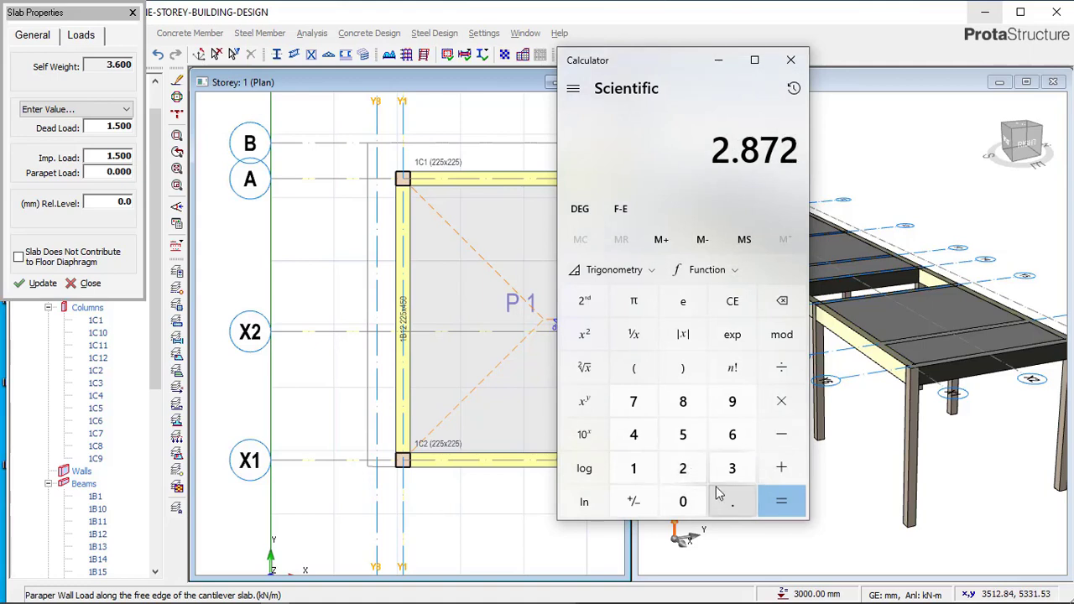
key("BackSpace")
key("BackSpace")
key("BackSpace")
key("BackSpace")
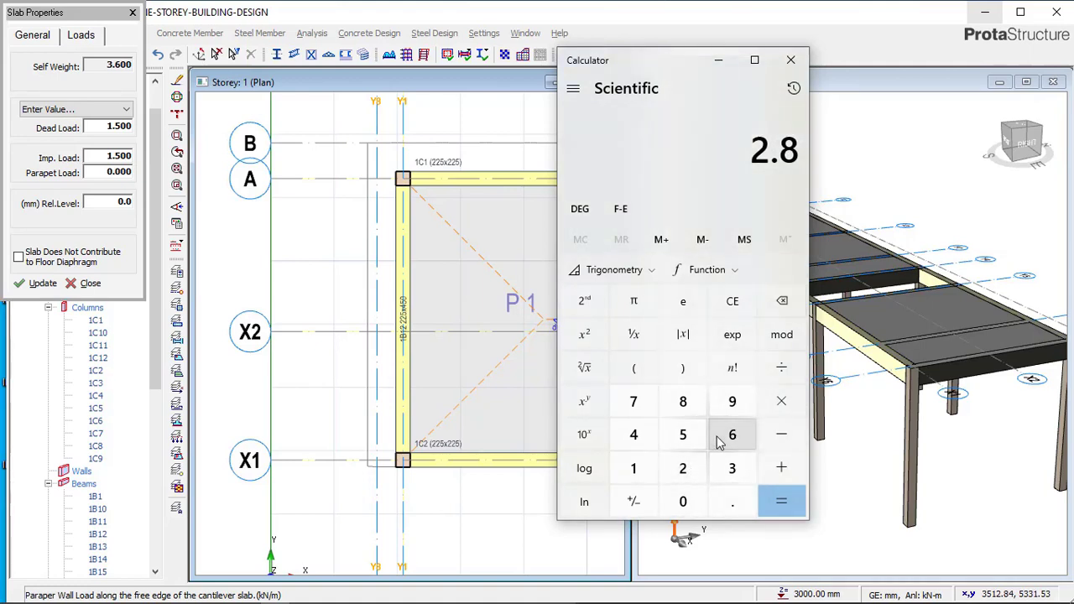
key("BackSpace")
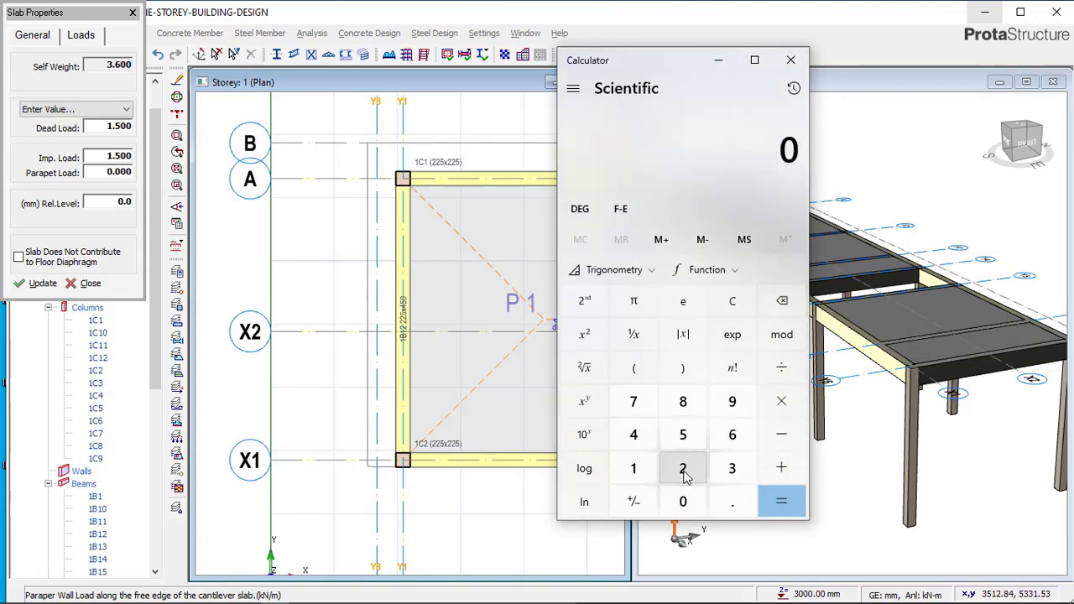
Calculate the parapet load as 2.87 + 0.3 + 0.3 and select the result
left_click(685, 470)
key("period")
left_click(690, 406)
left_click(644, 406)
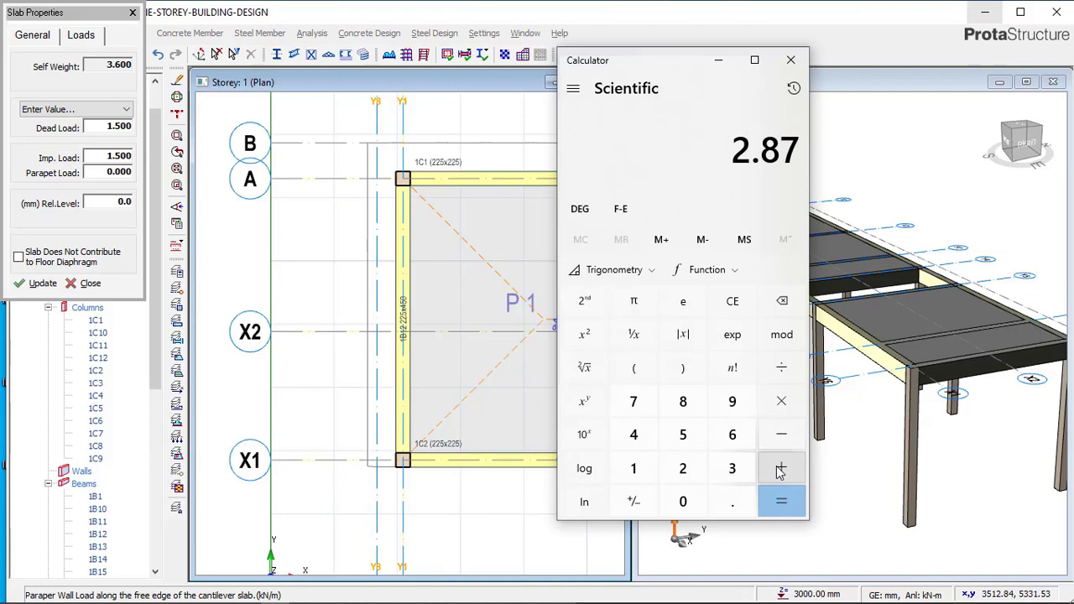
left_click(781, 468)
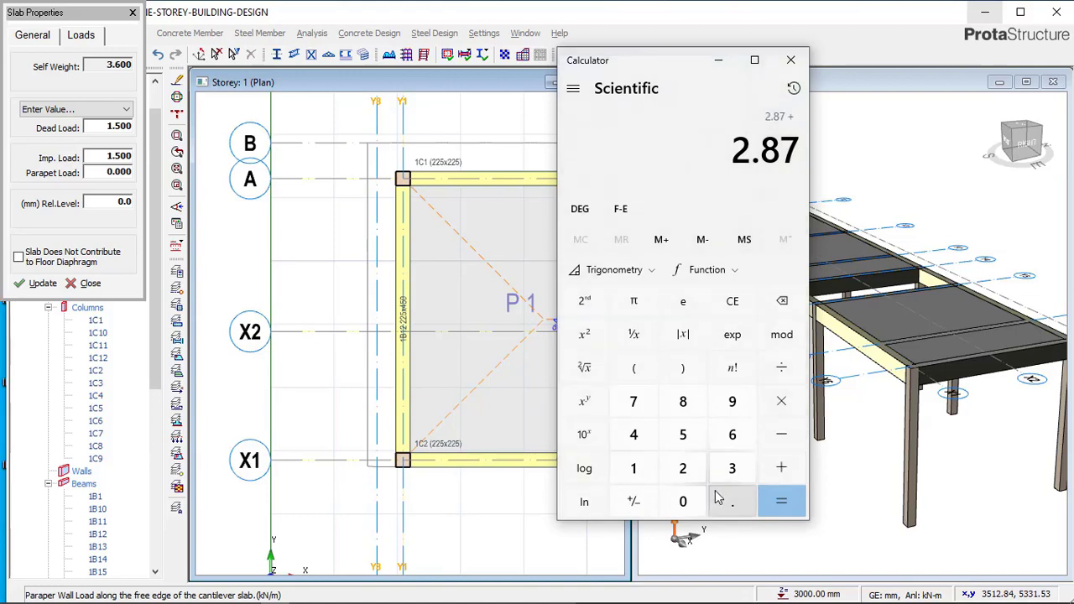
left_click(683, 500)
left_click(732, 502)
left_click(739, 468)
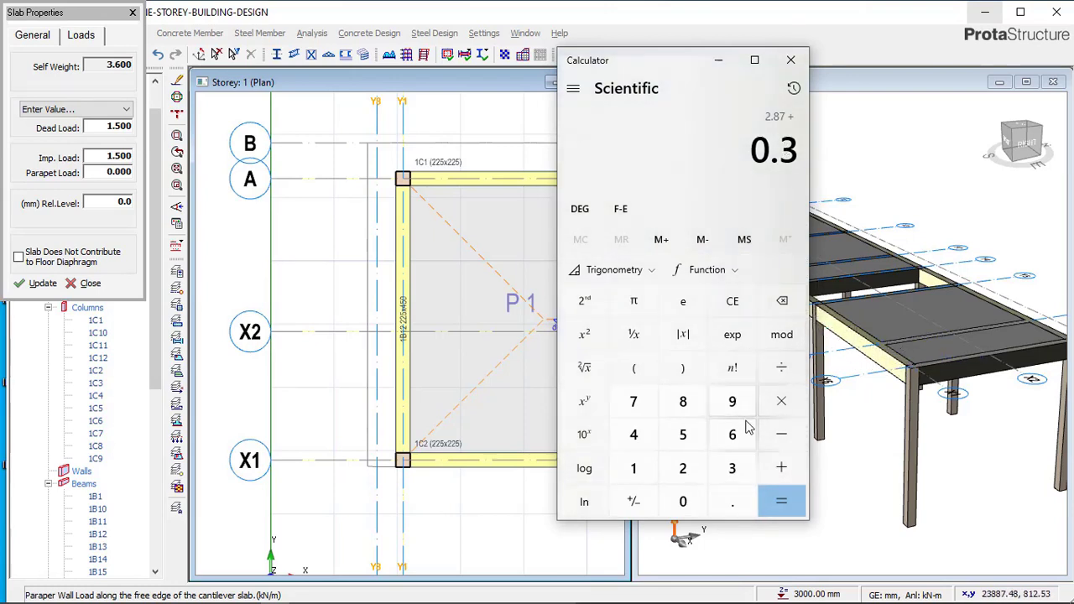
left_click(780, 470)
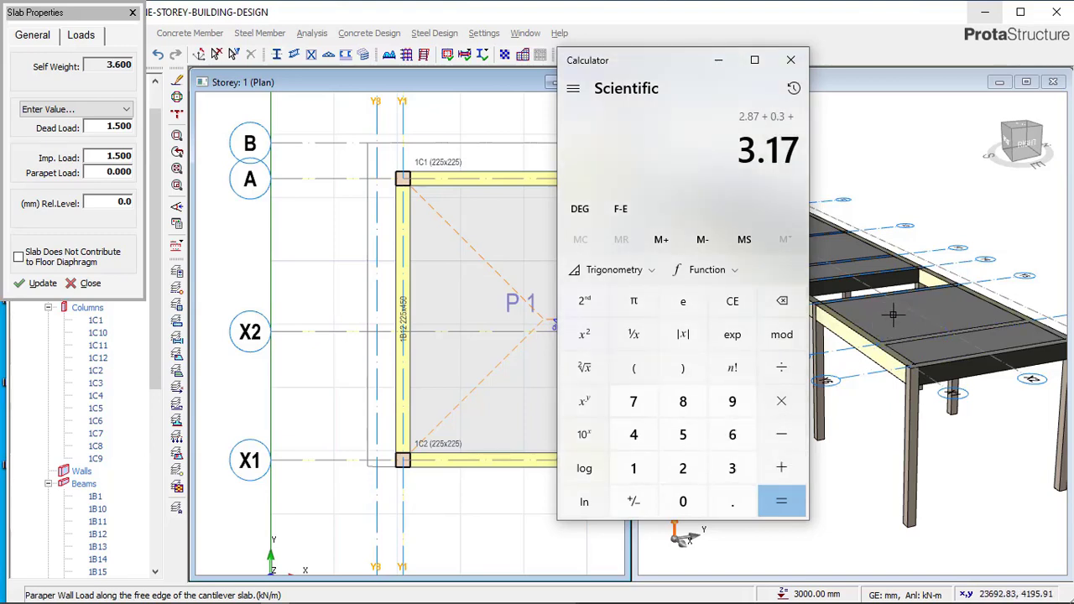
left_click(683, 501)
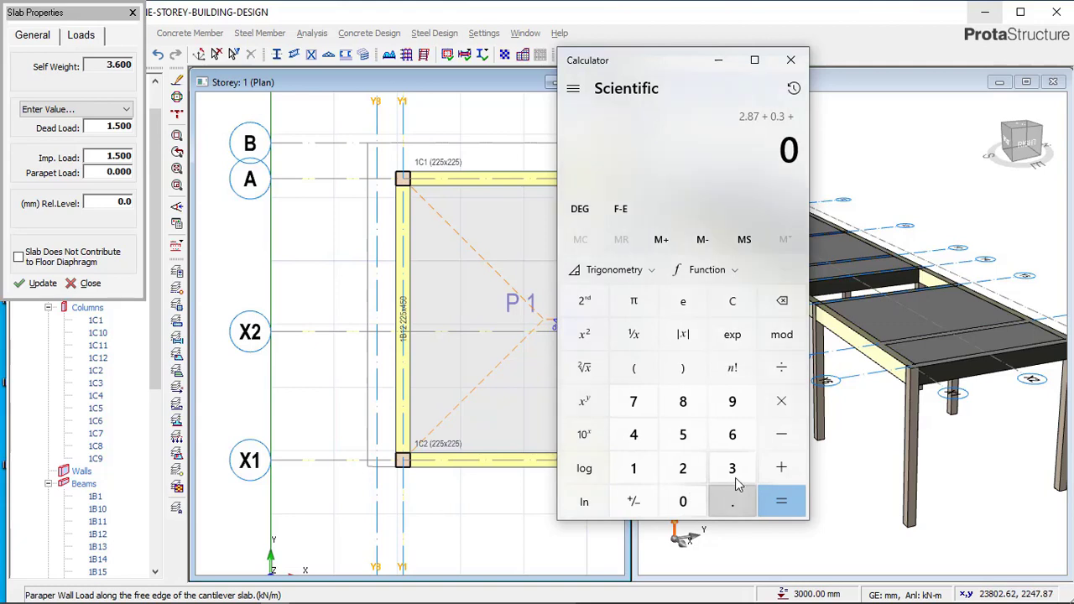
left_click(732, 501)
left_click(732, 468)
left_click(781, 501)
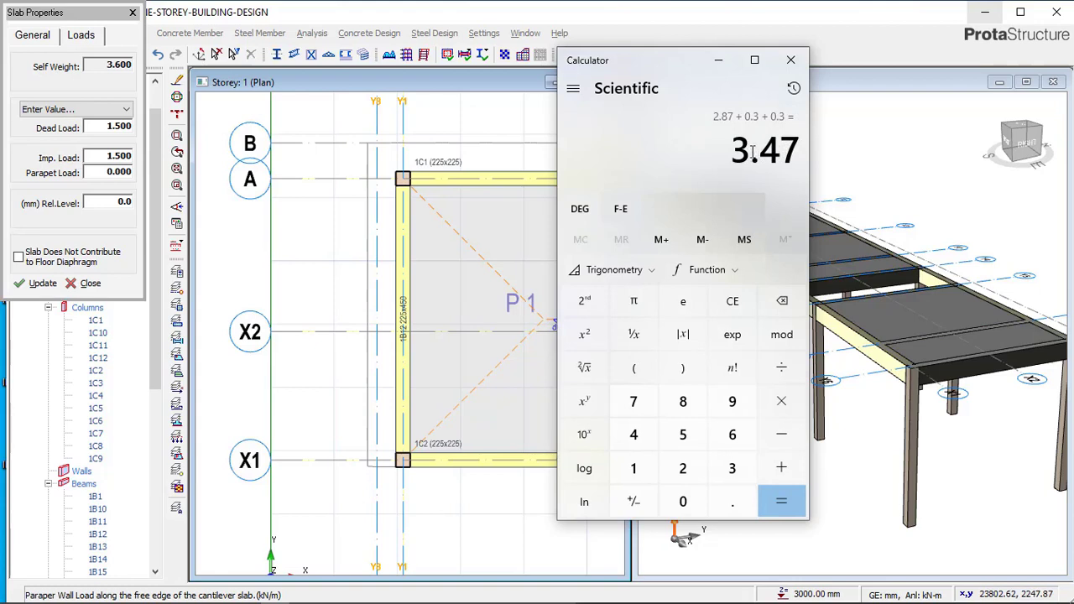
scroll(430, 155, "up", 3)
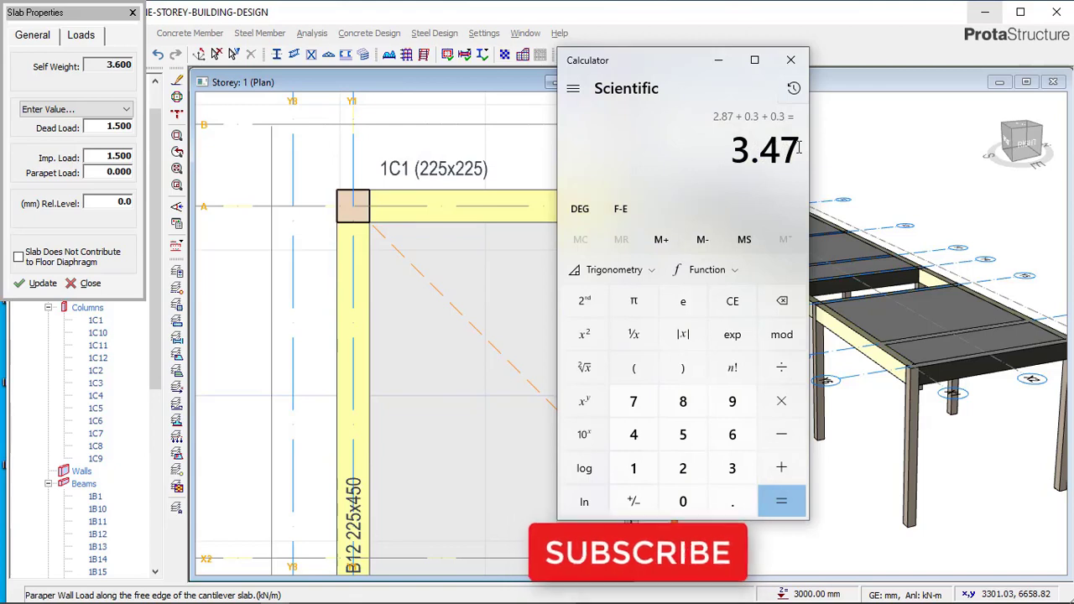
left_click_drag(799, 149, 727, 149)
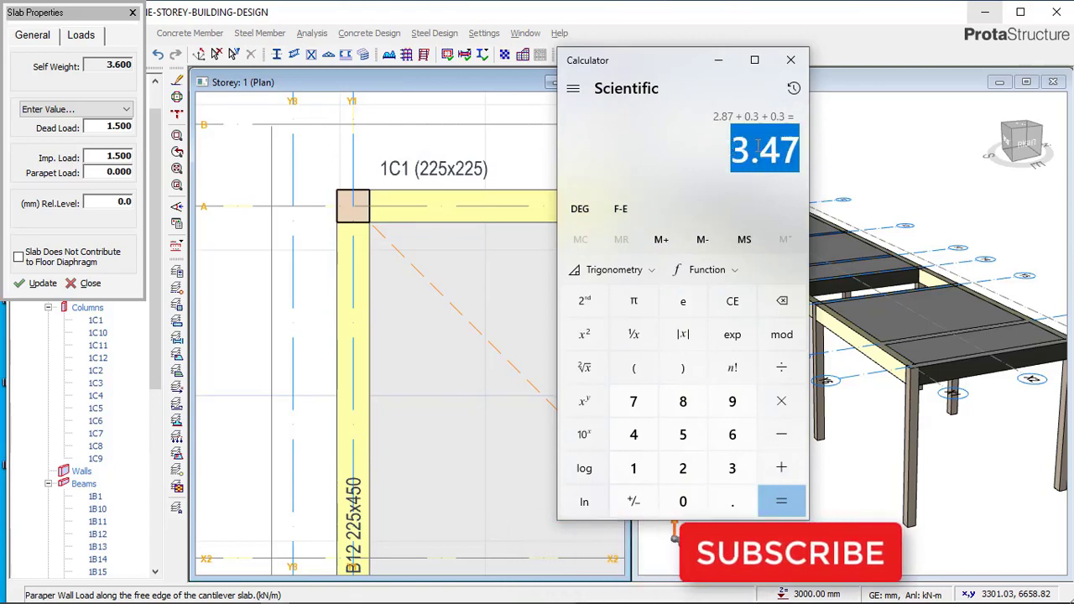
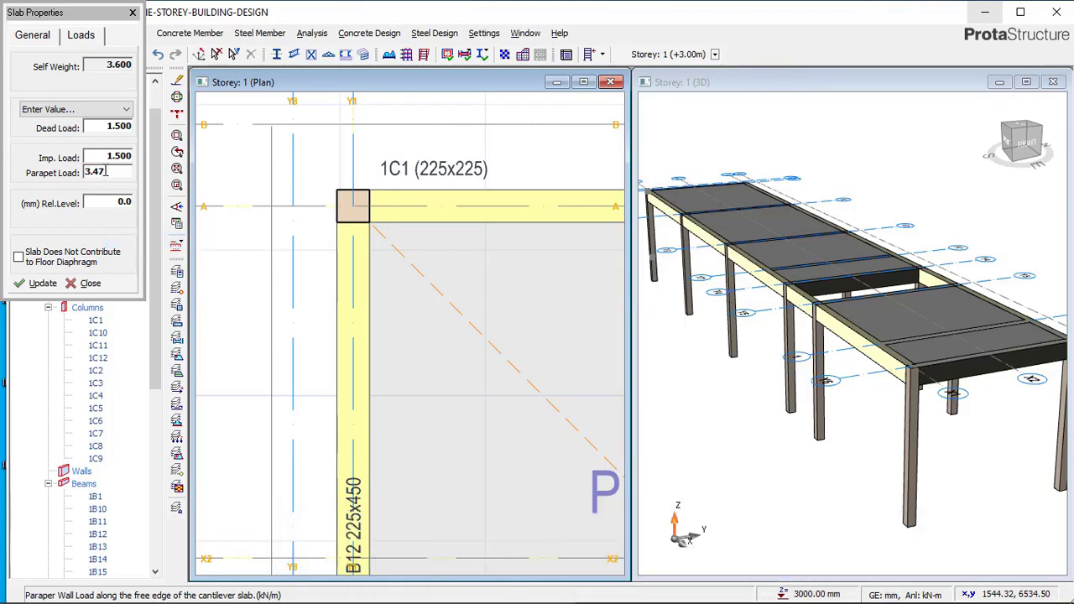
Switch to Calculator, multiply the 3.47 wall load by 3 and select the result
scroll(459, 178, "down", 1)
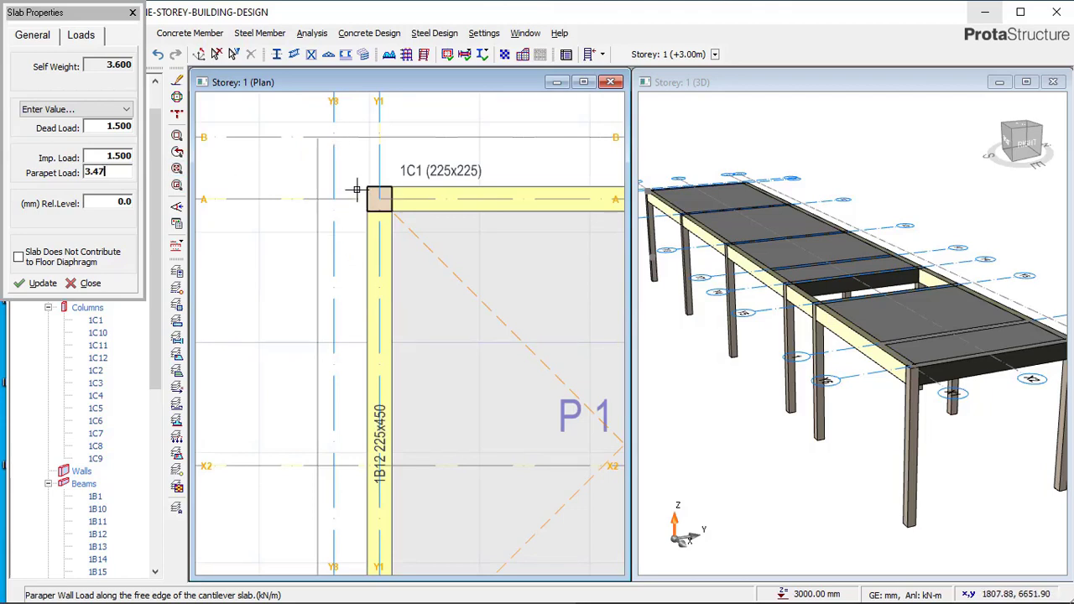
left_click(275, 593)
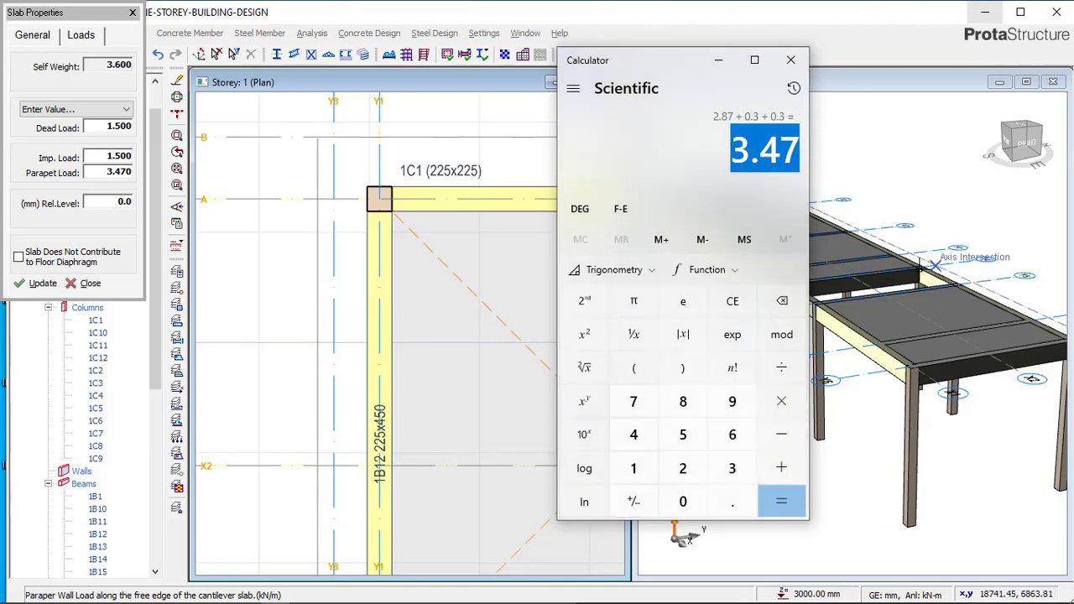
left_click(781, 403)
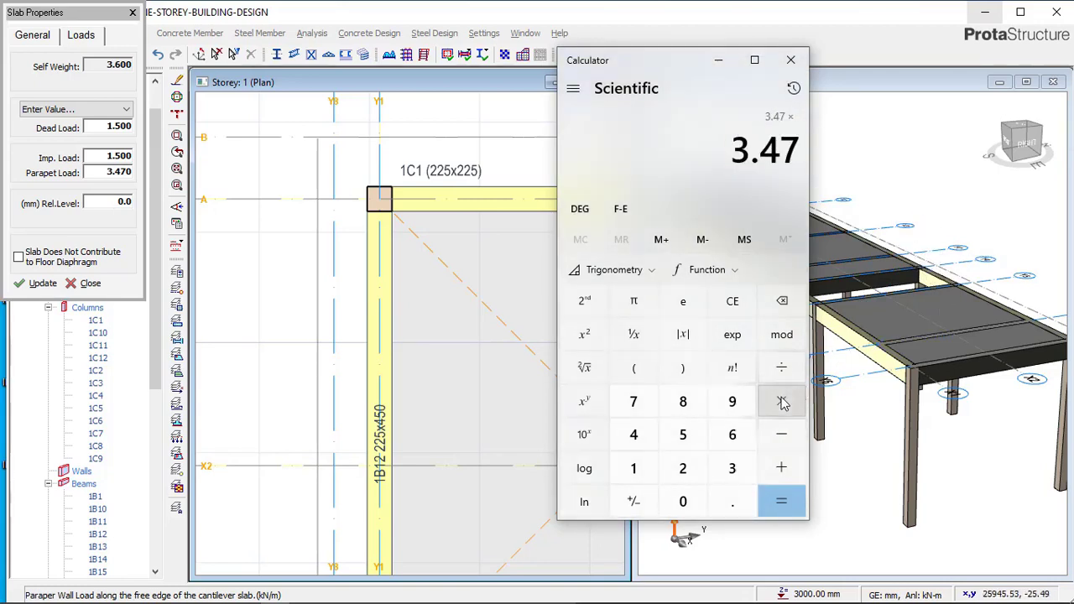
left_click(739, 468)
left_click(781, 501)
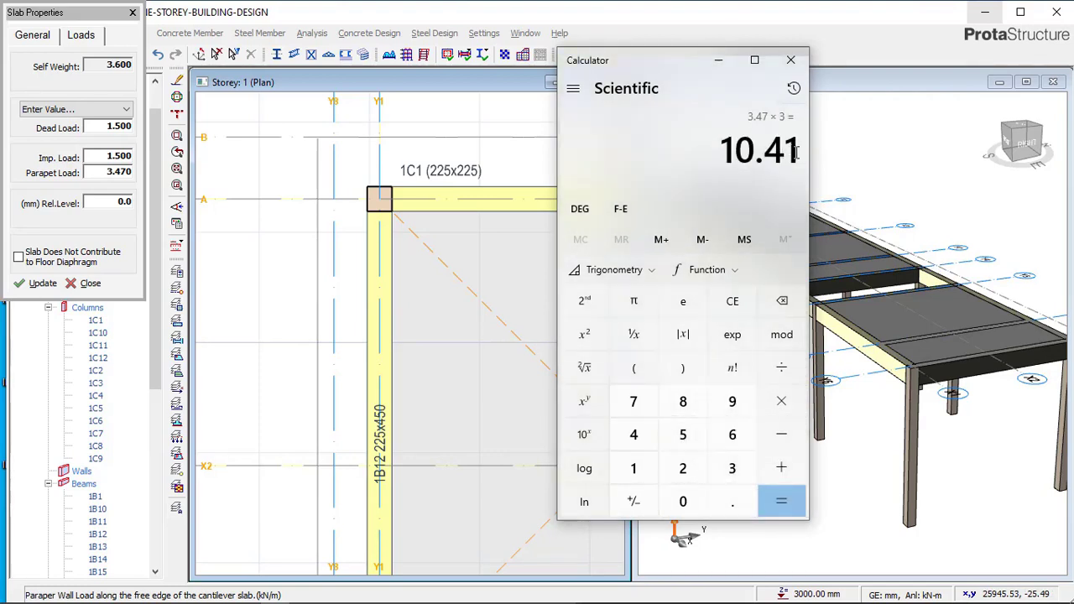
left_click_drag(795, 151, 727, 156)
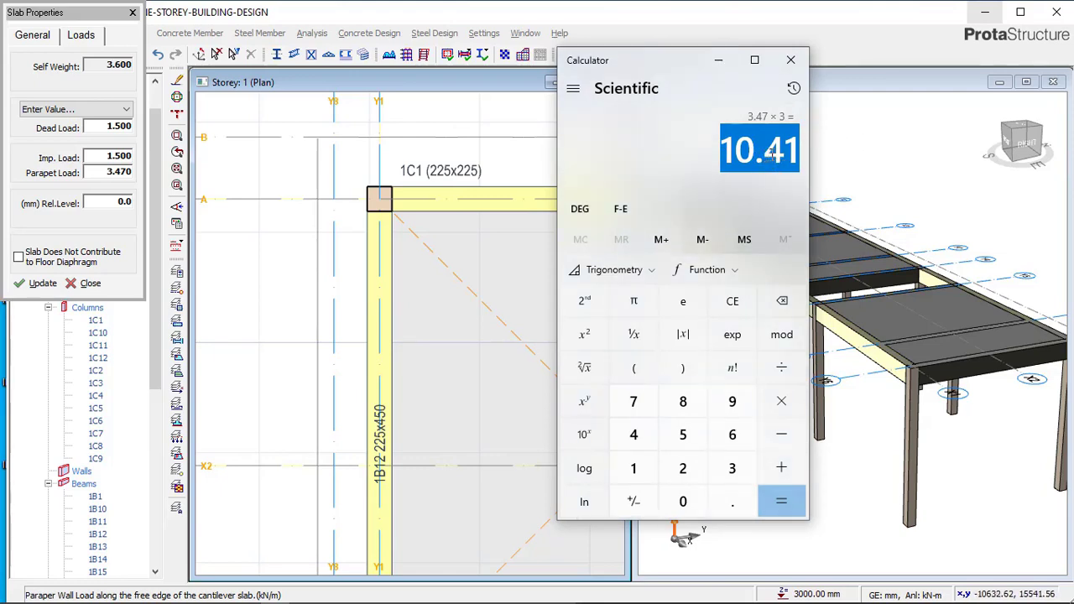
Calculate the net wall height by subtracting 150 from 3000 and select the result
left_click(733, 468)
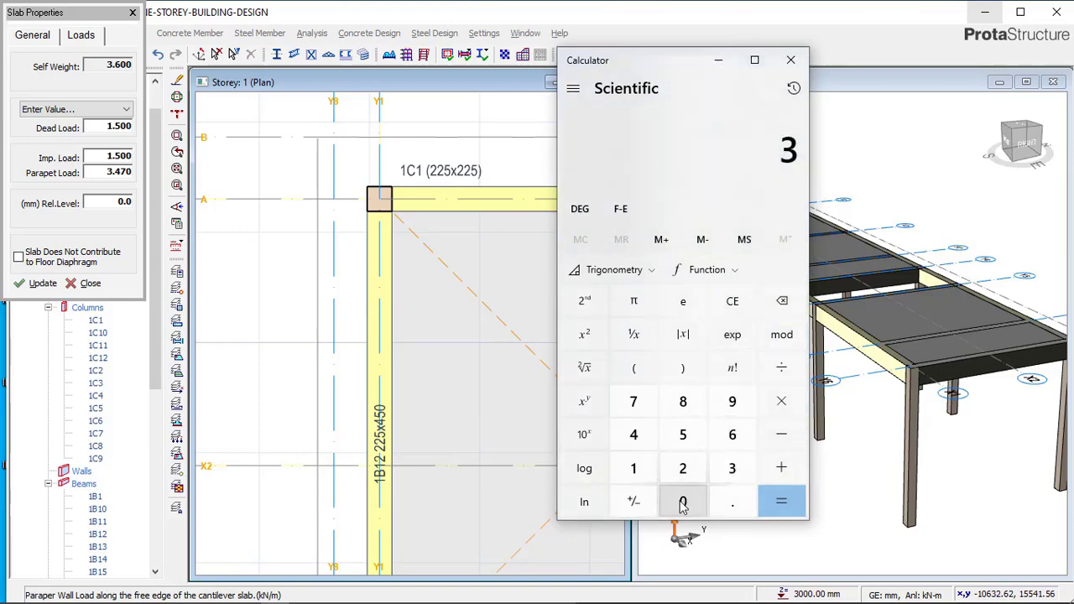
double_click(682, 501)
left_click(682, 501)
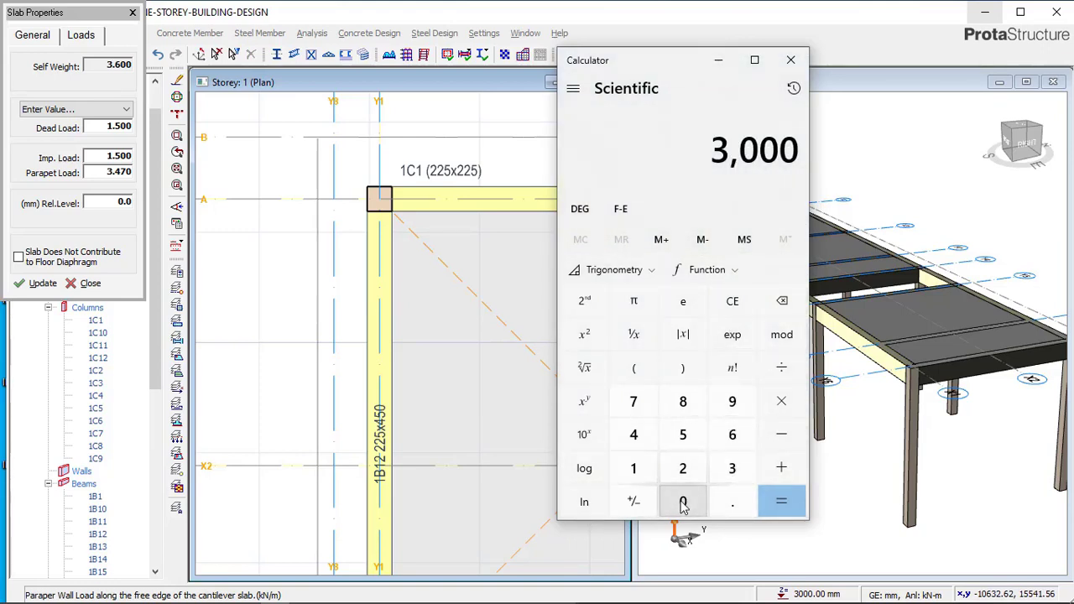
left_click(782, 438)
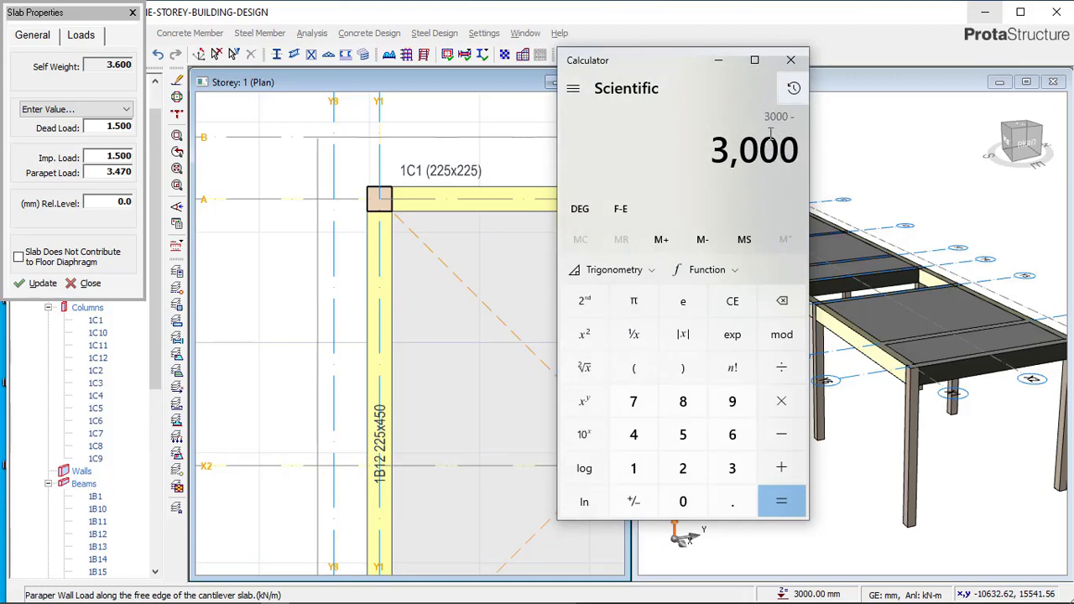
left_click(636, 469)
left_click(683, 434)
left_click(683, 501)
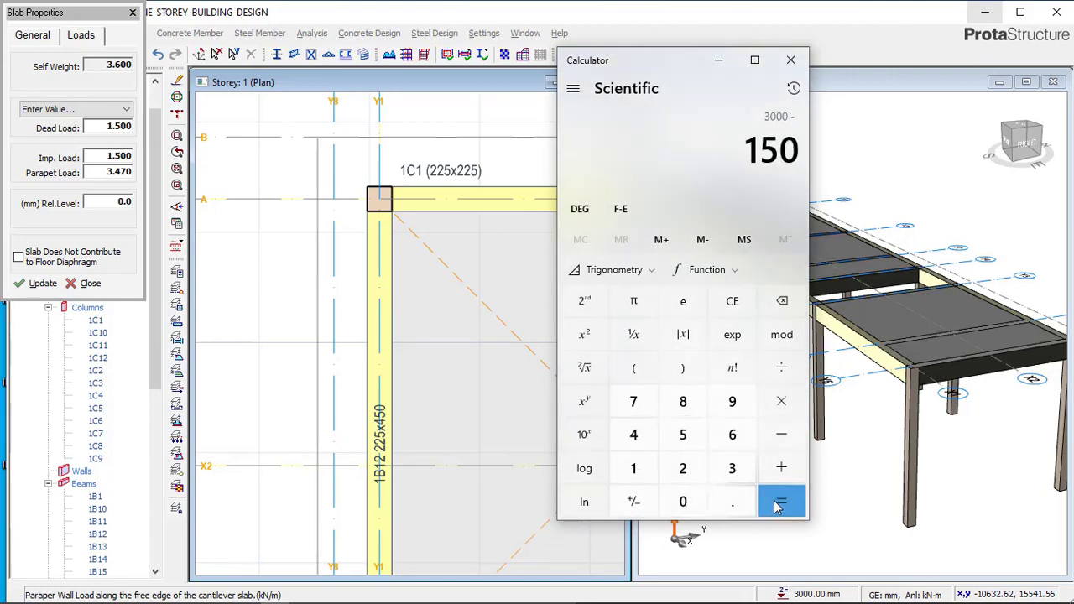
left_click(779, 501)
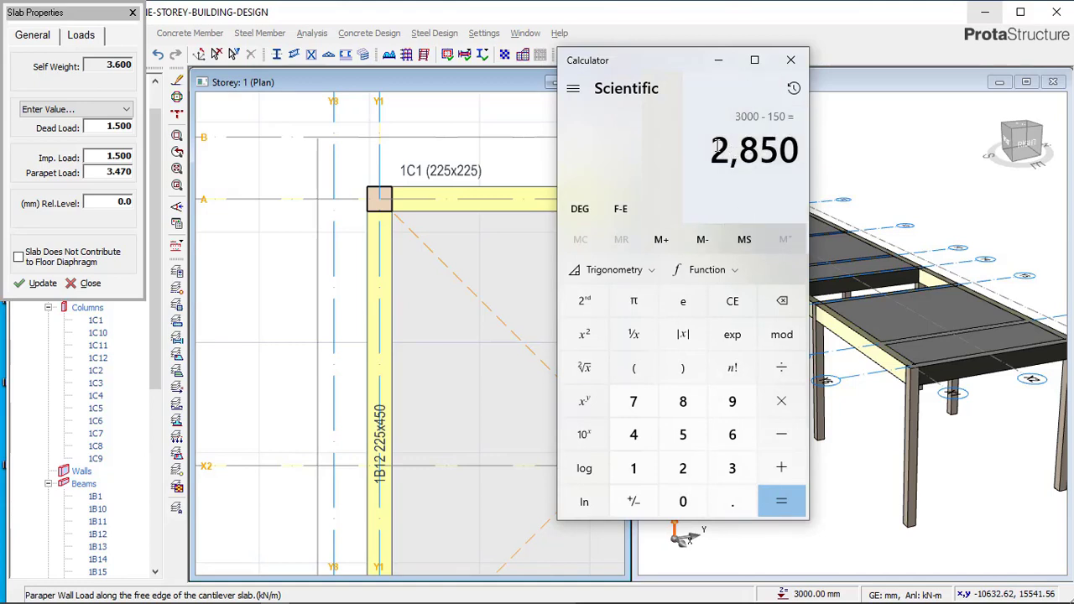
left_click_drag(719, 149, 794, 151)
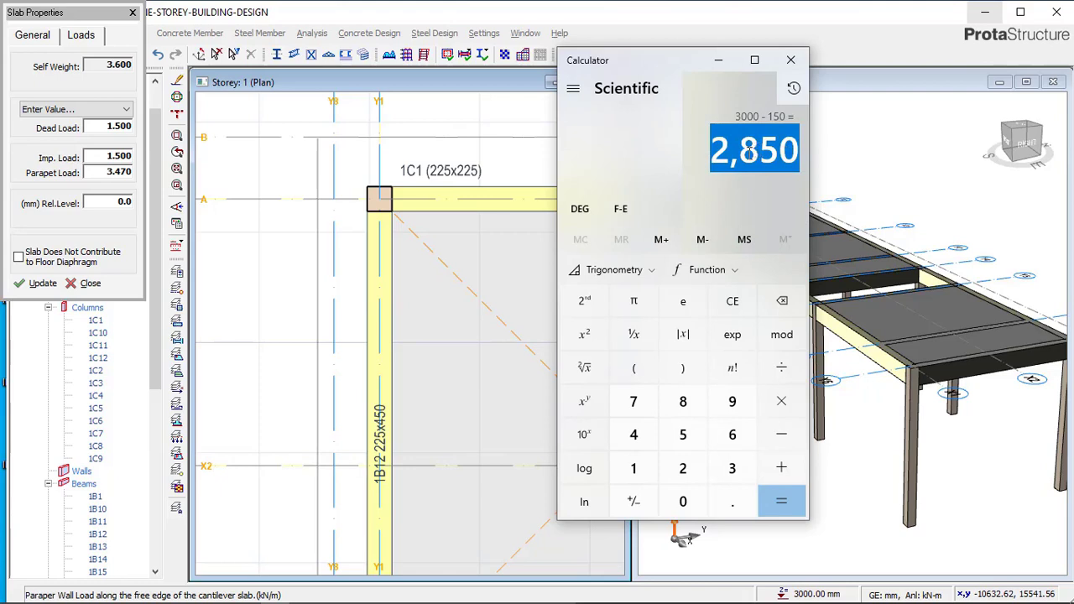
Calculate the parapet load as 2.85 × 3.47
left_click(689, 478)
left_click(732, 501)
left_click(682, 401)
left_click(682, 434)
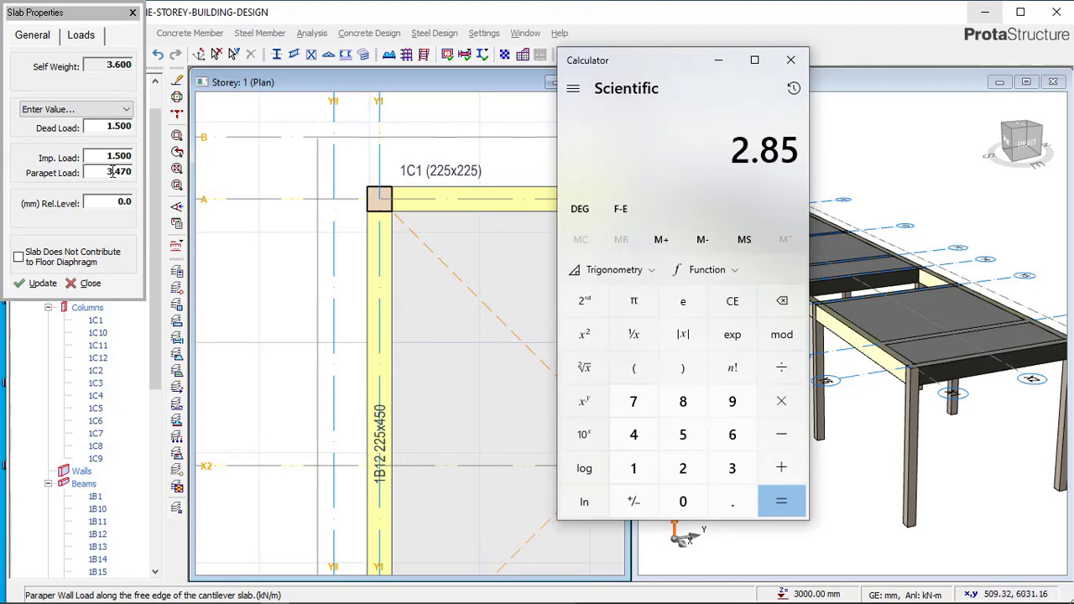
left_click(735, 470)
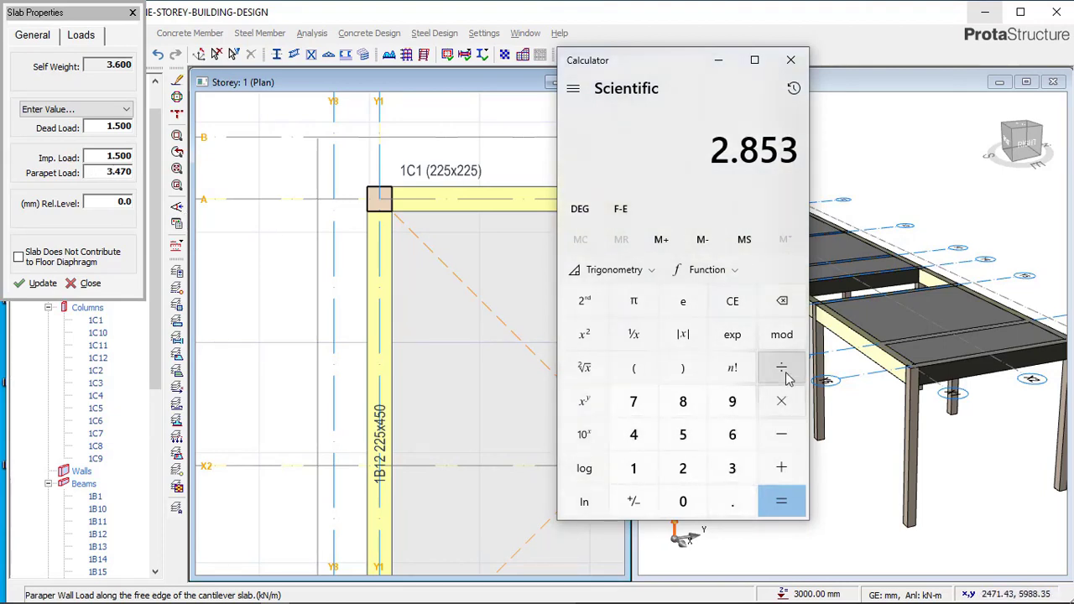
left_click(781, 301)
left_click(781, 402)
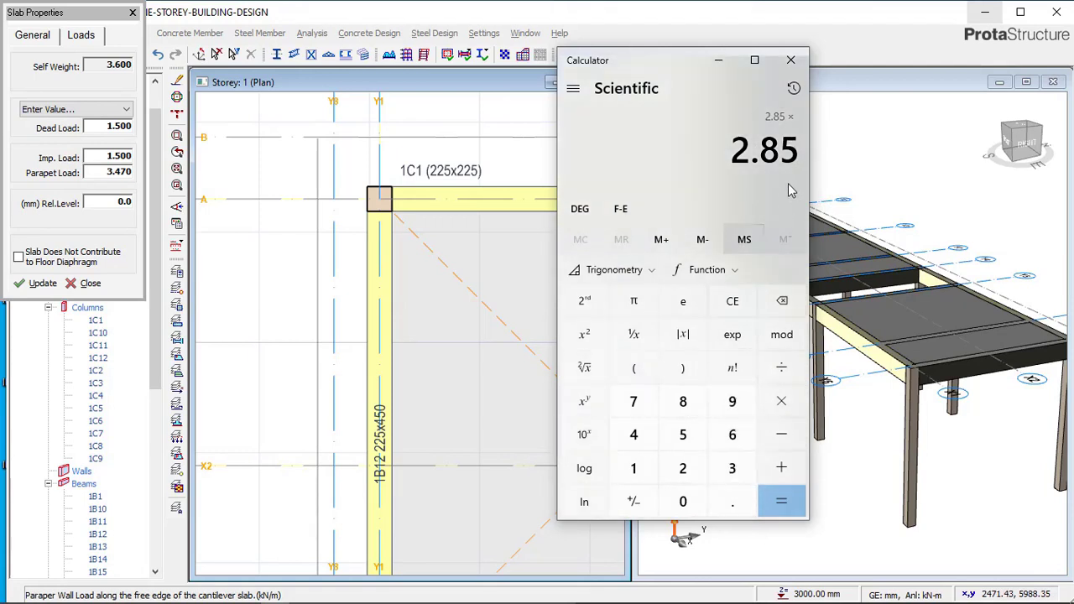
left_click(729, 470)
left_click(732, 501)
left_click(636, 432)
left_click(634, 402)
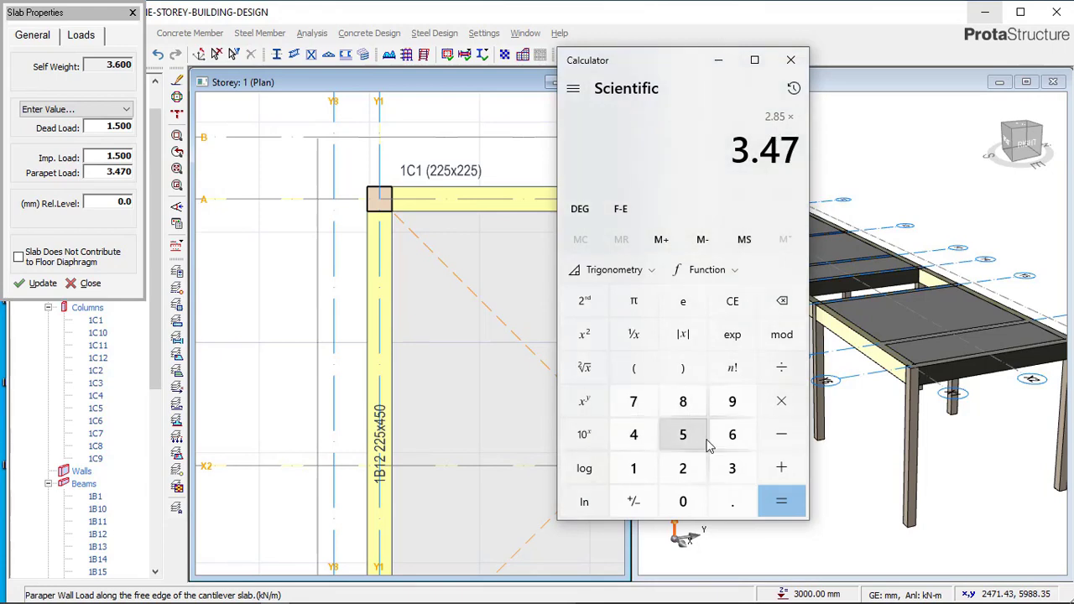
left_click(779, 500)
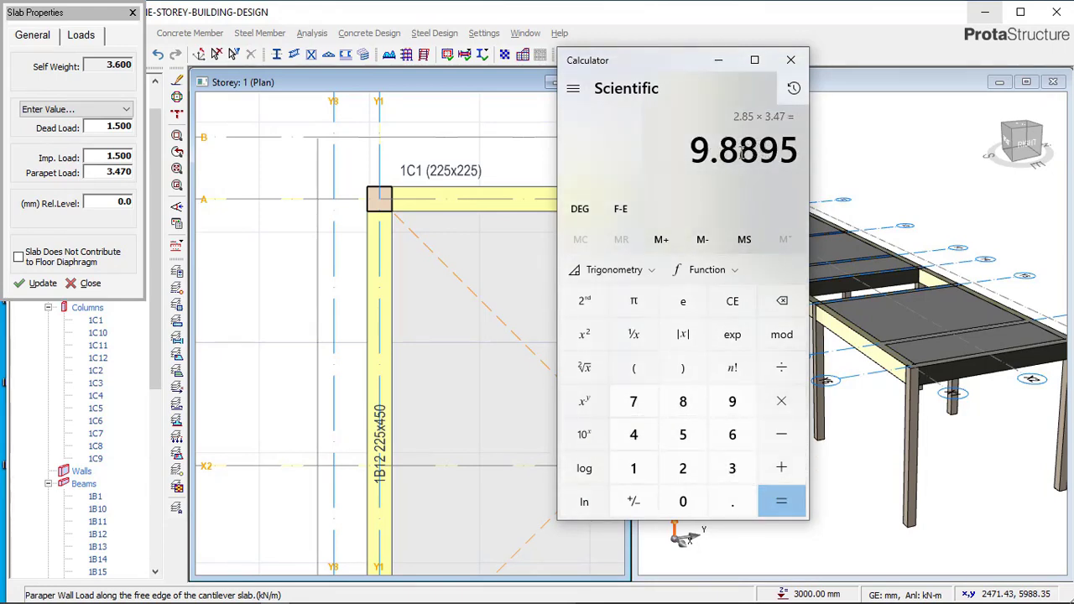
Switch to ProtaStructure, set the cantilever slab's parapet load to 9.89 kN/m and check its general properties
double_click(122, 173)
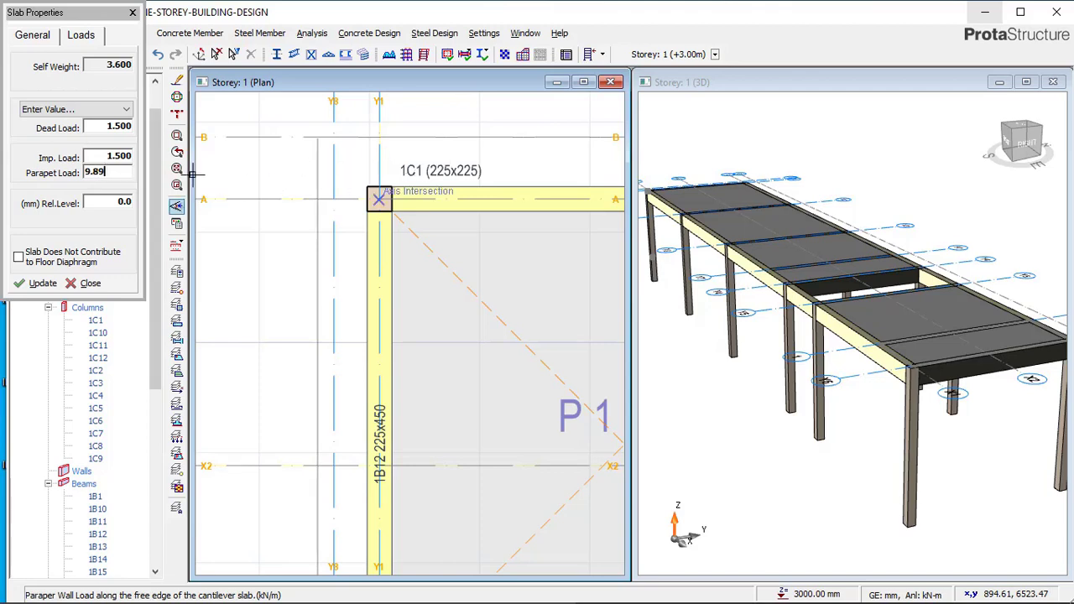
left_click(44, 38)
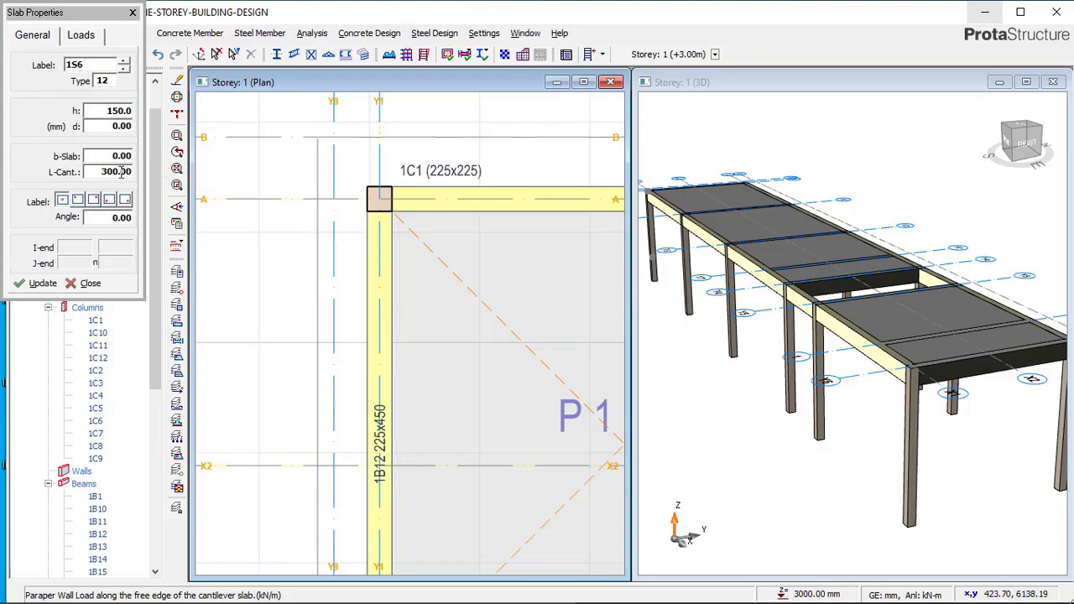
left_click(90, 36)
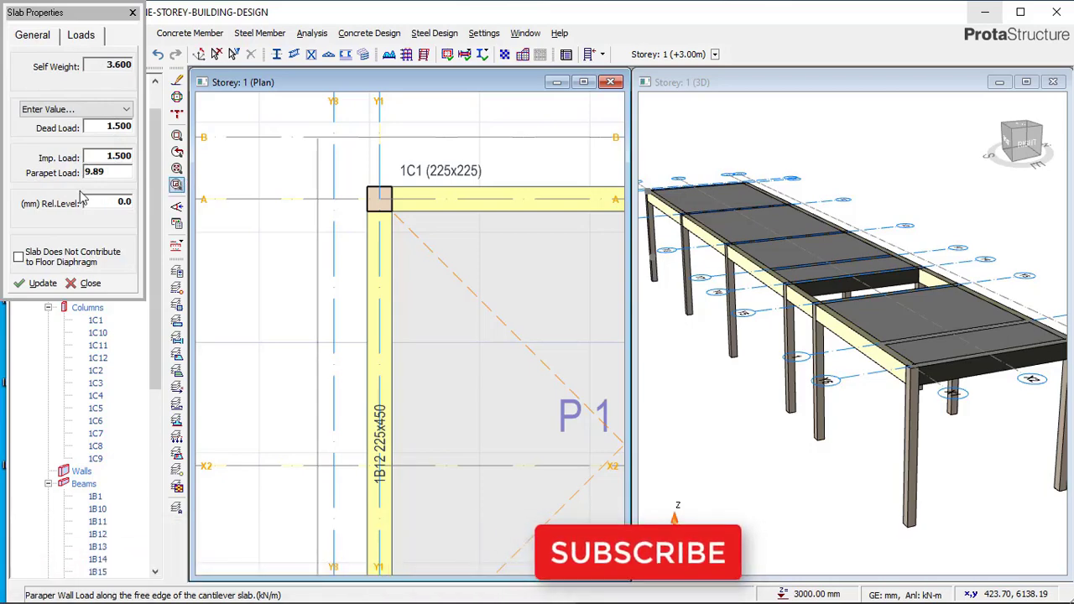
Insert the cantilever slab along beam 1B12 on axis Y1, from column 1C1 to column 1C2, on the beam's outer side
scroll(420, 148, "down", 1)
scroll(421, 148, "down", 1)
scroll(391, 458, "up", 3)
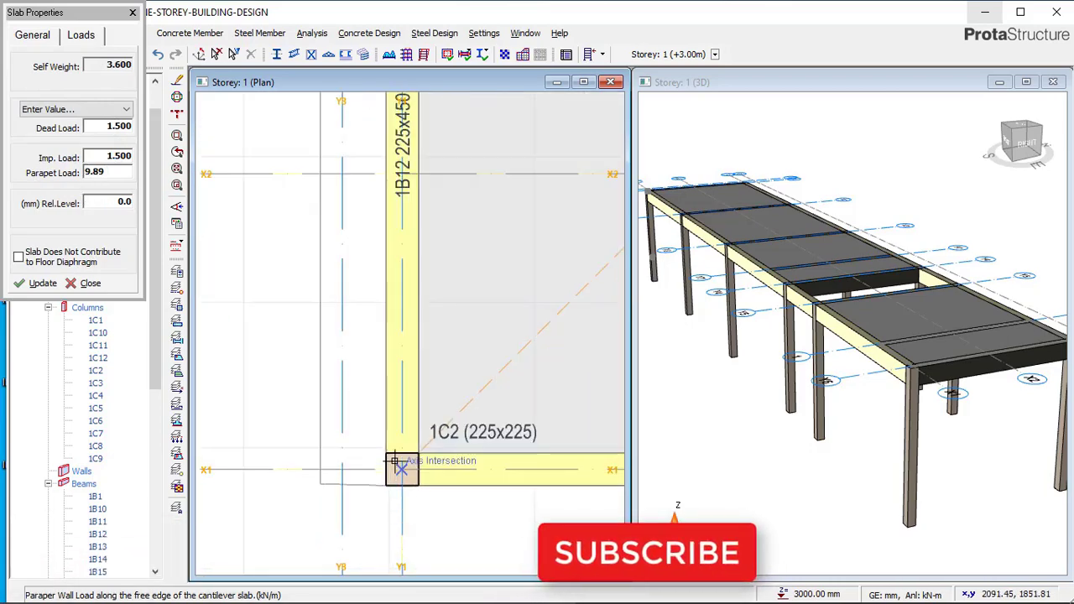
scroll(436, 401, "down", 2)
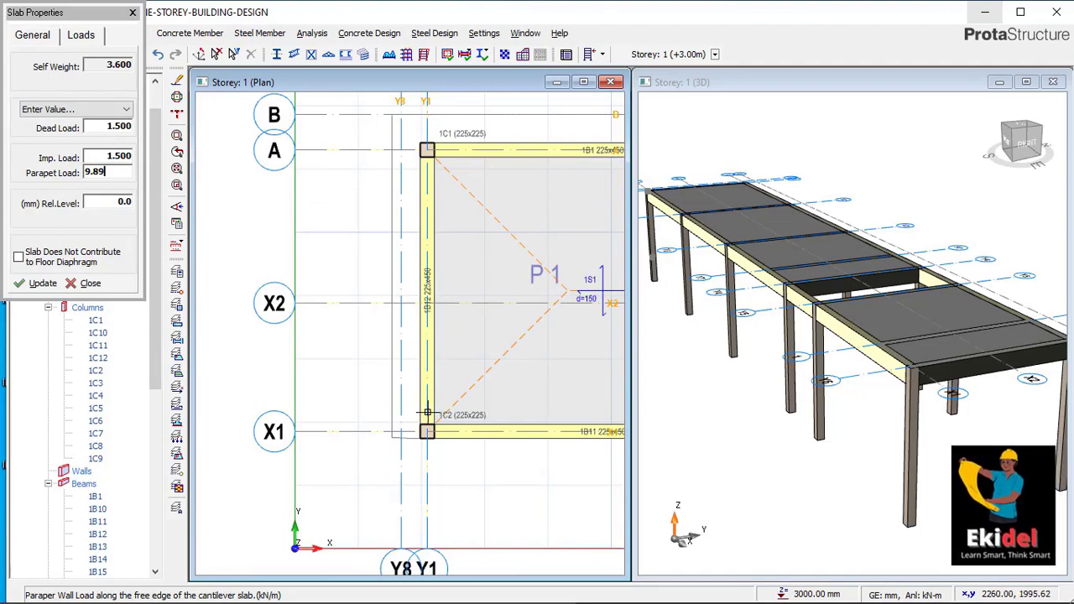
middle_click_drag(428, 412, 431, 409)
scroll(426, 146, "up", 1)
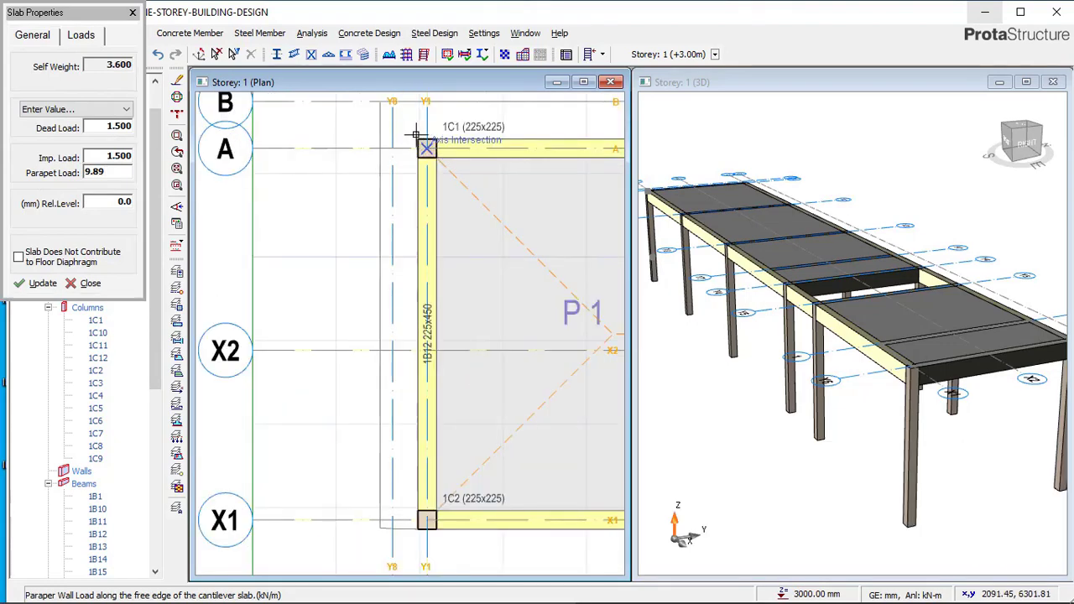
key("BackSpace")
key("BackSpace")
key("BackSpace")
key("BackSpace")
scroll(427, 229, "down", 1)
scroll(420, 445, "up", 1)
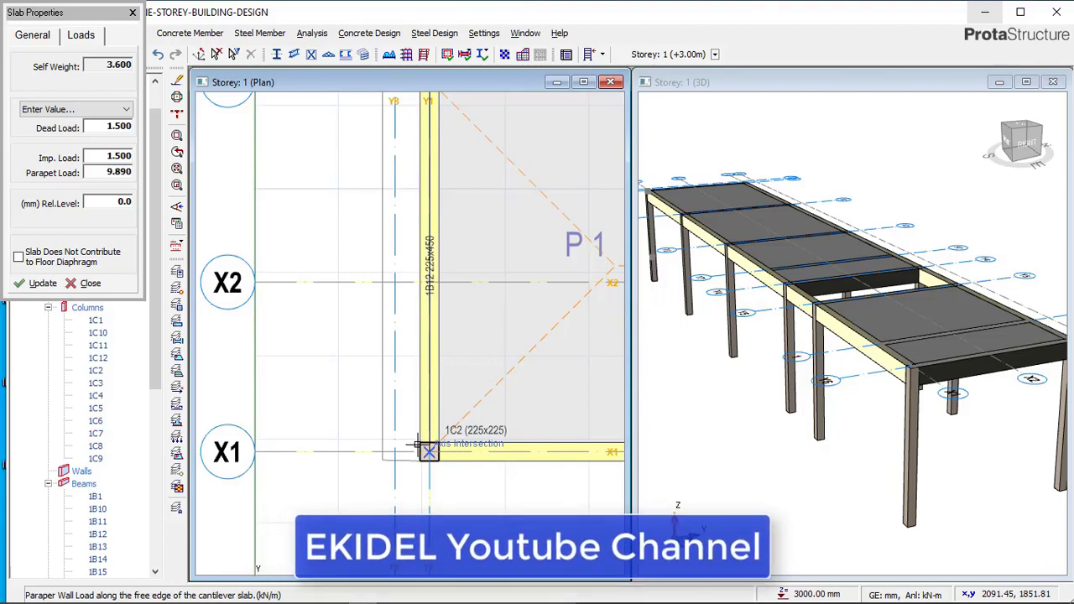
left_click(418, 445)
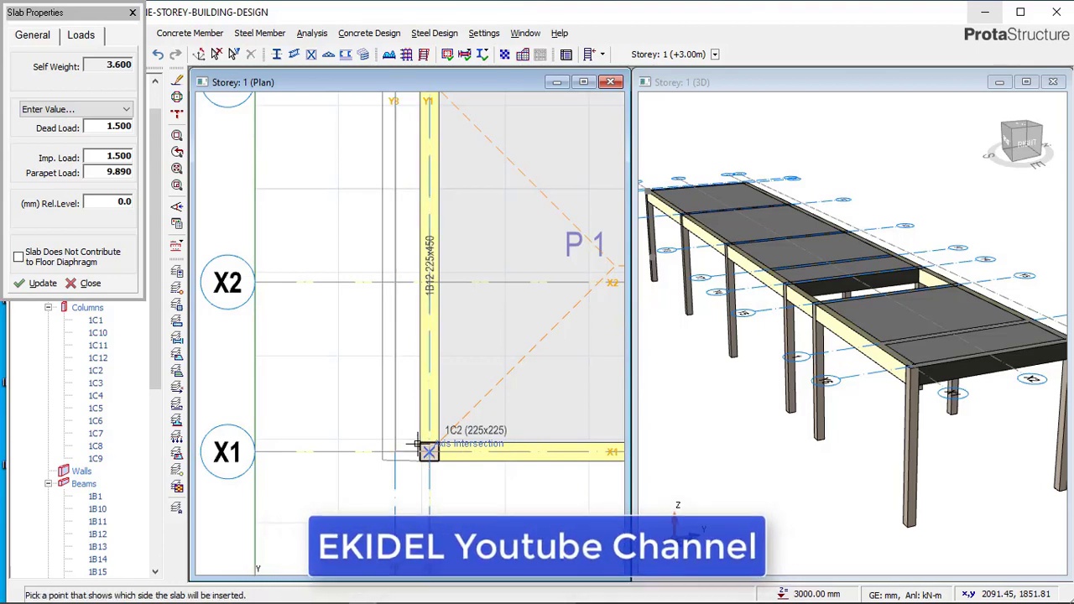
left_click(303, 288)
scroll(318, 447, "down", 1)
scroll(730, 227, "up", 2)
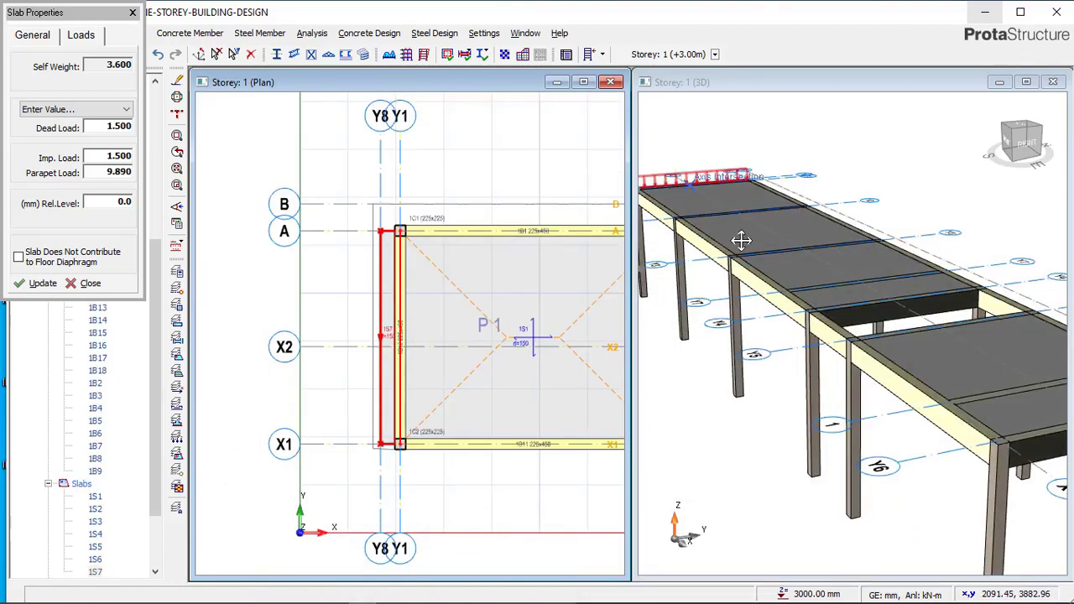
scroll(722, 218, "up", 3)
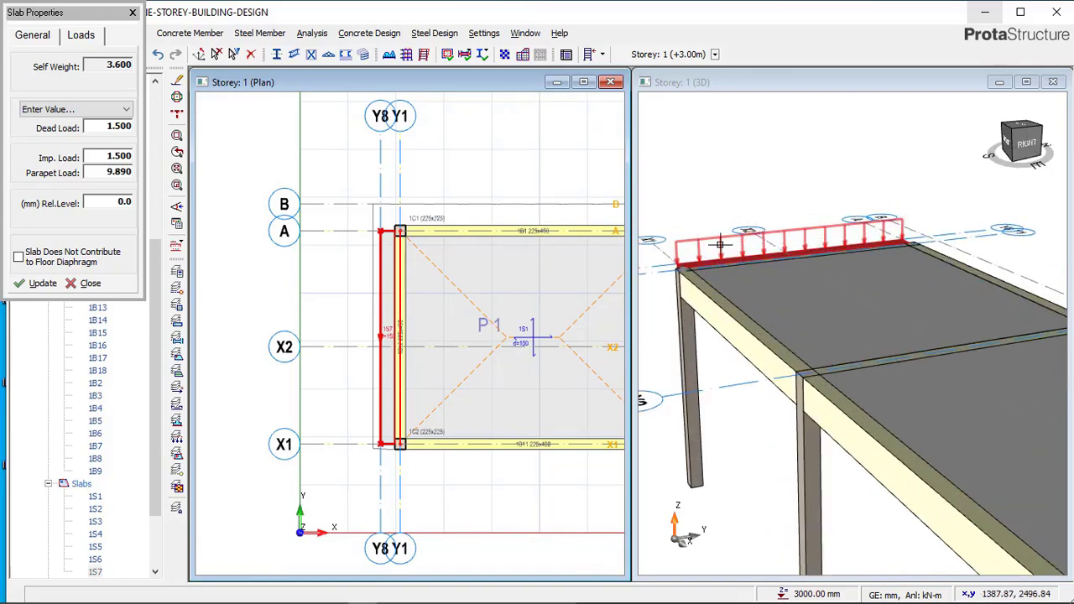
scroll(443, 232, "down", 2)
scroll(274, 266, "up", 2)
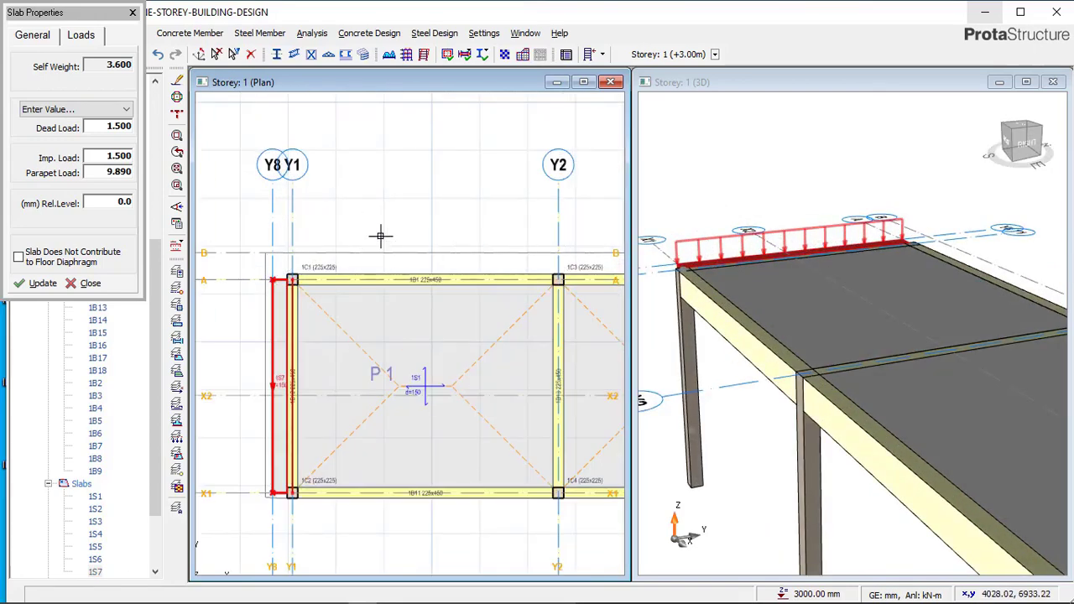
Switch to AutoCAD and examine the overhang dimensions between the upper beam and the dashed slab edge above P 1
scroll(332, 265, "up", 1)
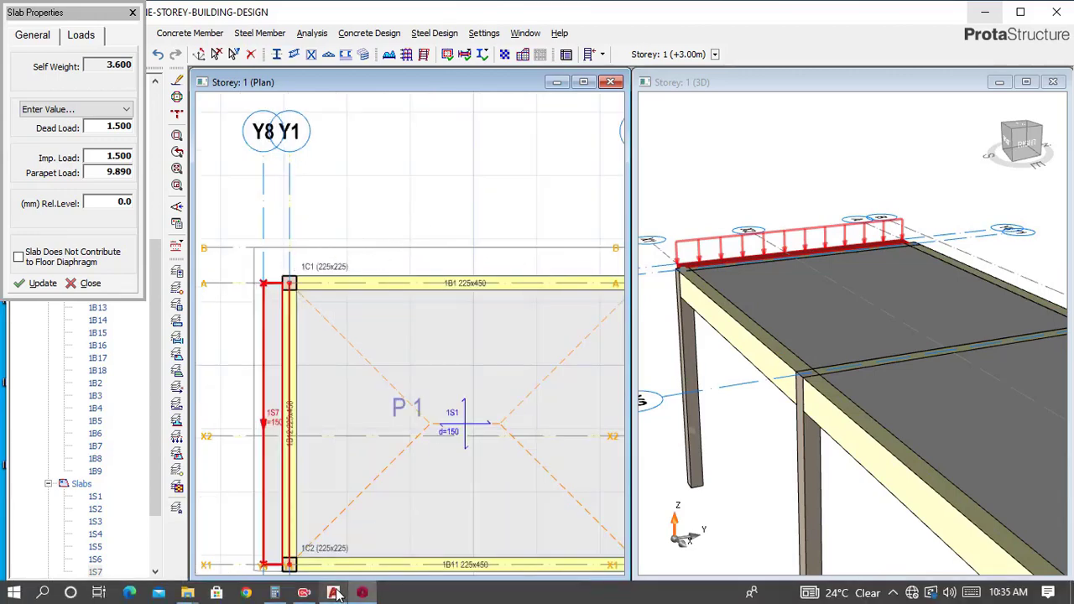
left_click(340, 593)
scroll(498, 250, "down", 4)
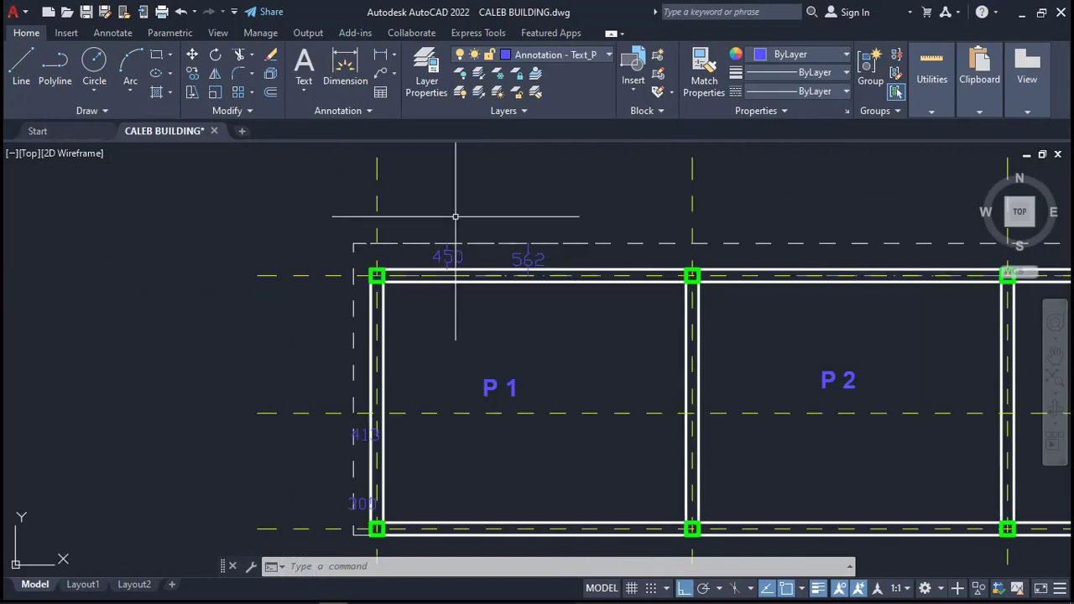
scroll(386, 482, "up", 2)
scroll(386, 482, "down", 2)
scroll(466, 248, "up", 4)
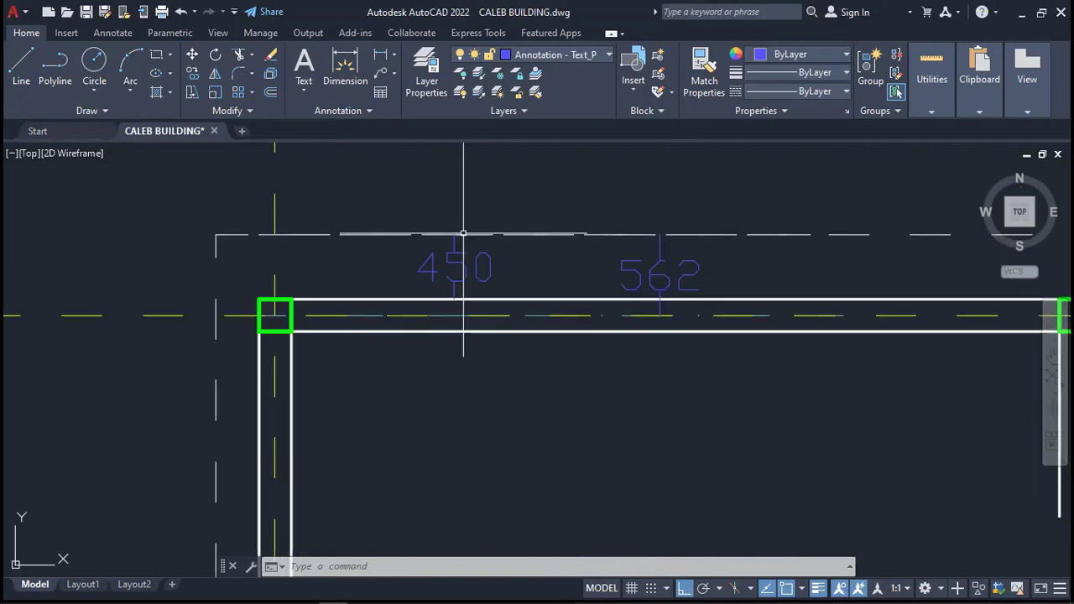
scroll(546, 244, "down", 2)
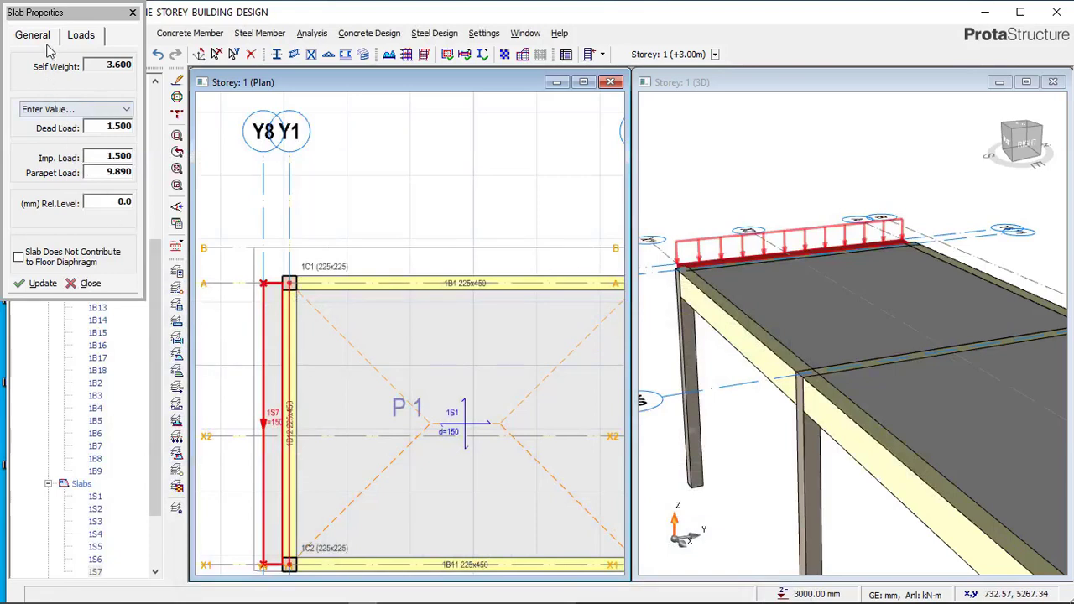
Switch back to ProtaStructure and set the slab's cantilever length to 450 mm for the edge along beam 1B1
left_click(52, 38)
double_click(122, 172)
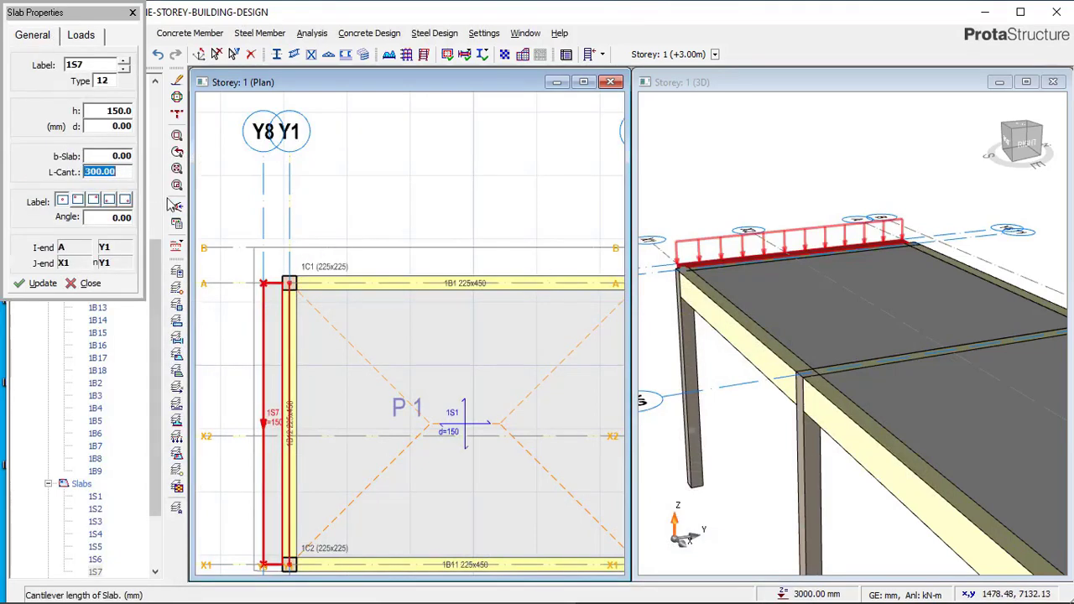
type("450")
scroll(269, 273, "up", 2)
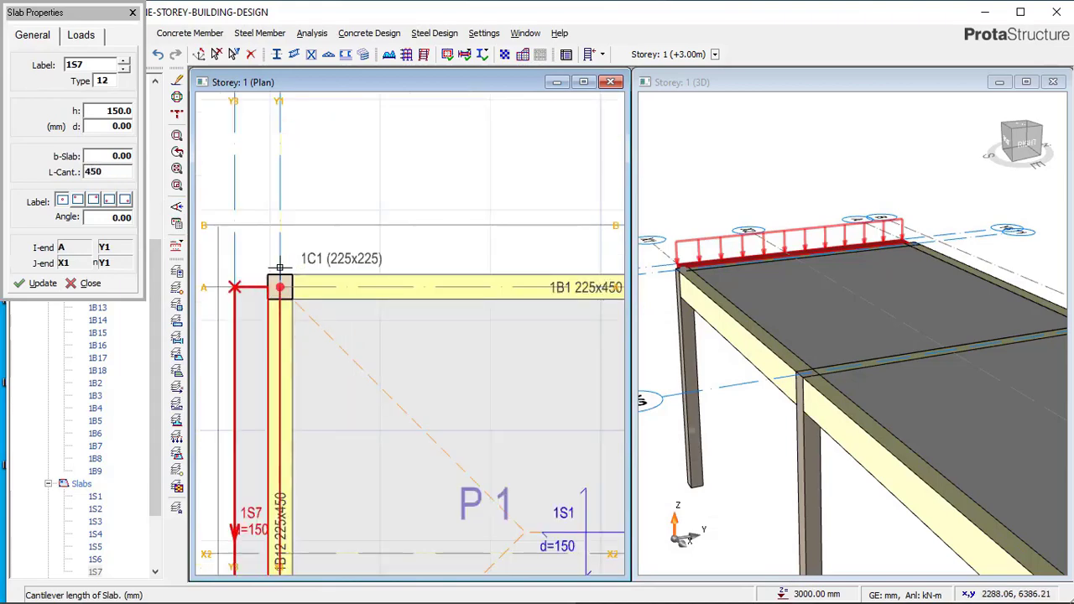
scroll(283, 290, "down", 2)
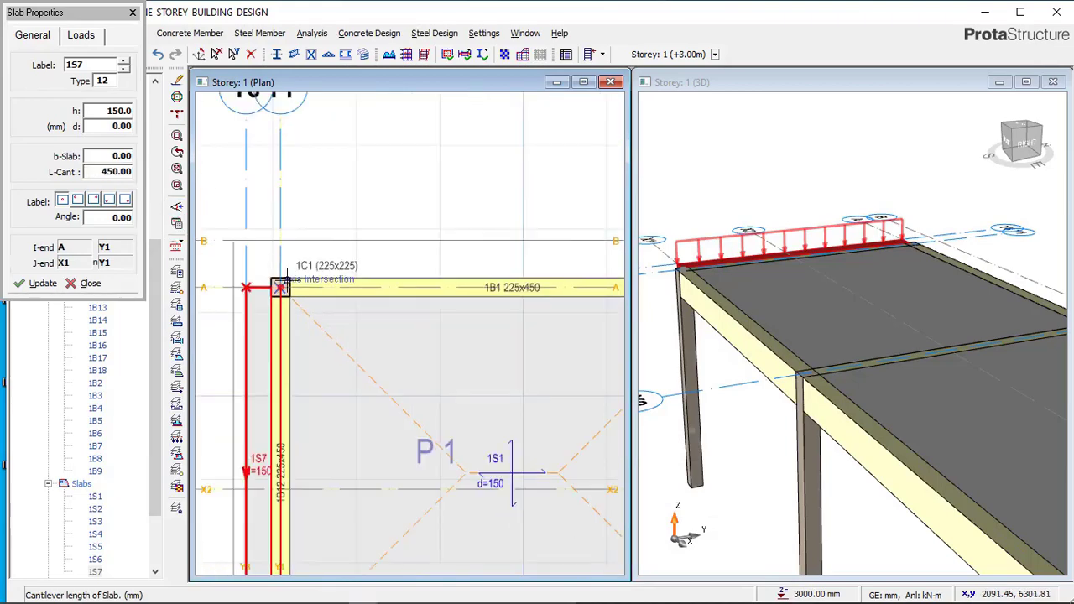
Insert the cantilever slab along beam 1B1 on axis A, from column 1C1 to column 1C3, on the beam's outer side
scroll(282, 285, "down", 1)
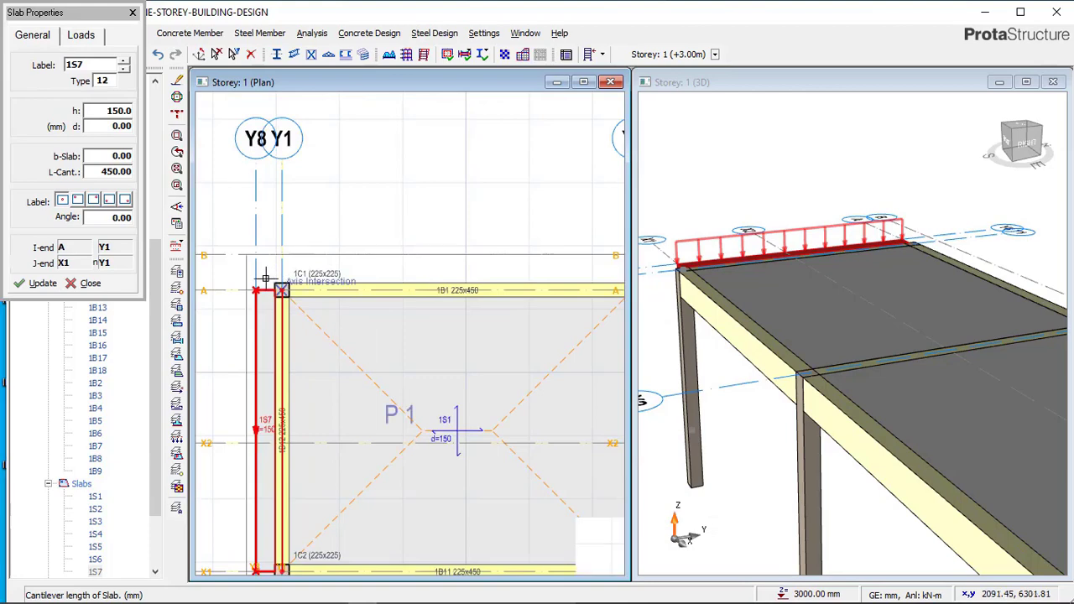
scroll(352, 281, "down", 1)
scroll(505, 274, "up", 1)
scroll(515, 284, "up", 1)
left_click(517, 285)
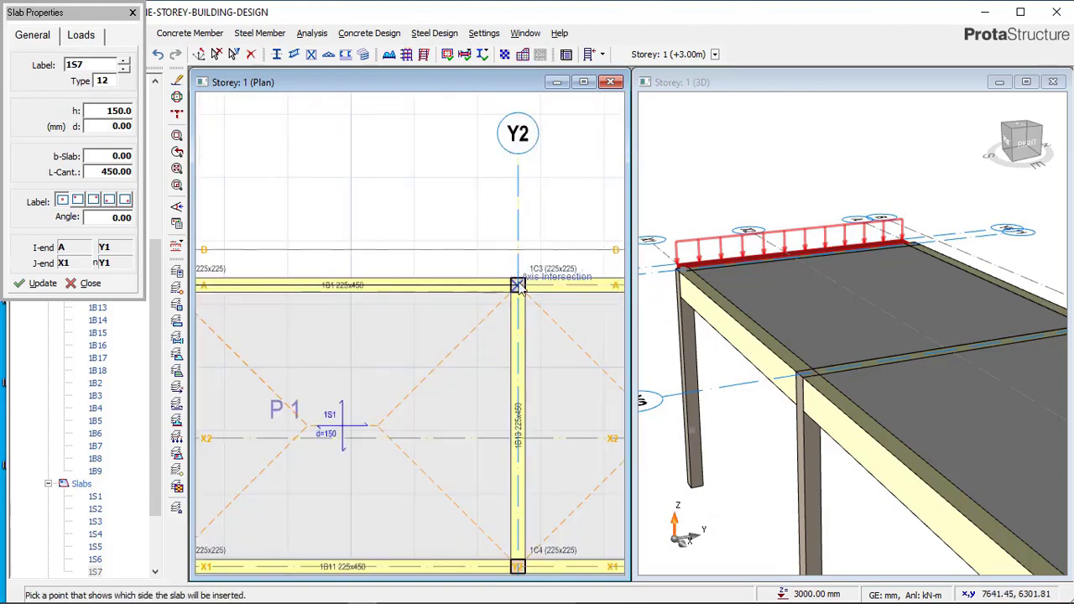
scroll(382, 266, "down", 2)
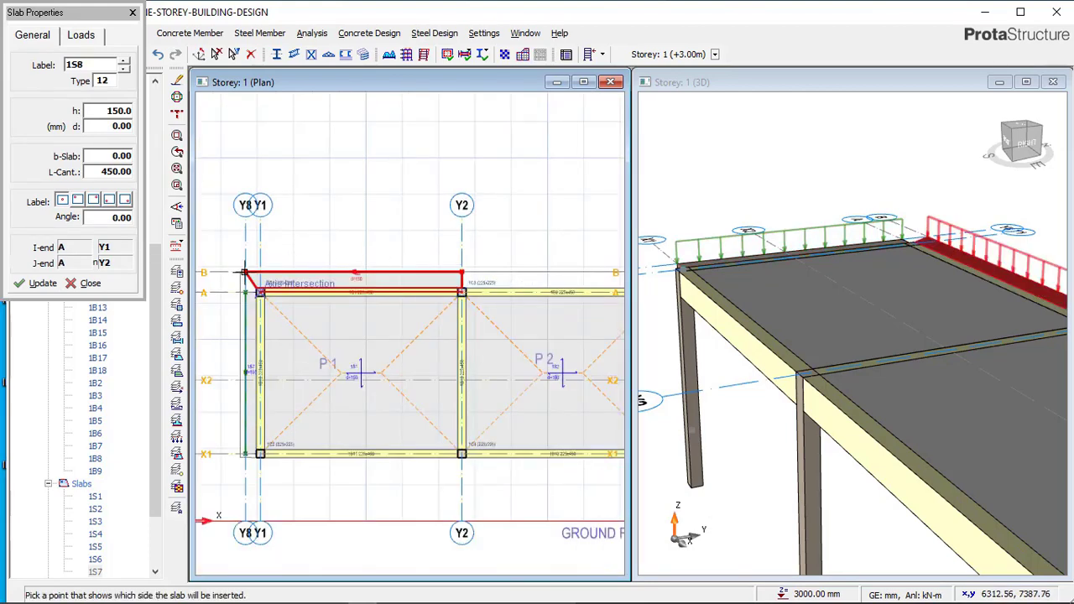
scroll(285, 256, "up", 2)
scroll(285, 250, "down", 1)
scroll(364, 250, "down", 1)
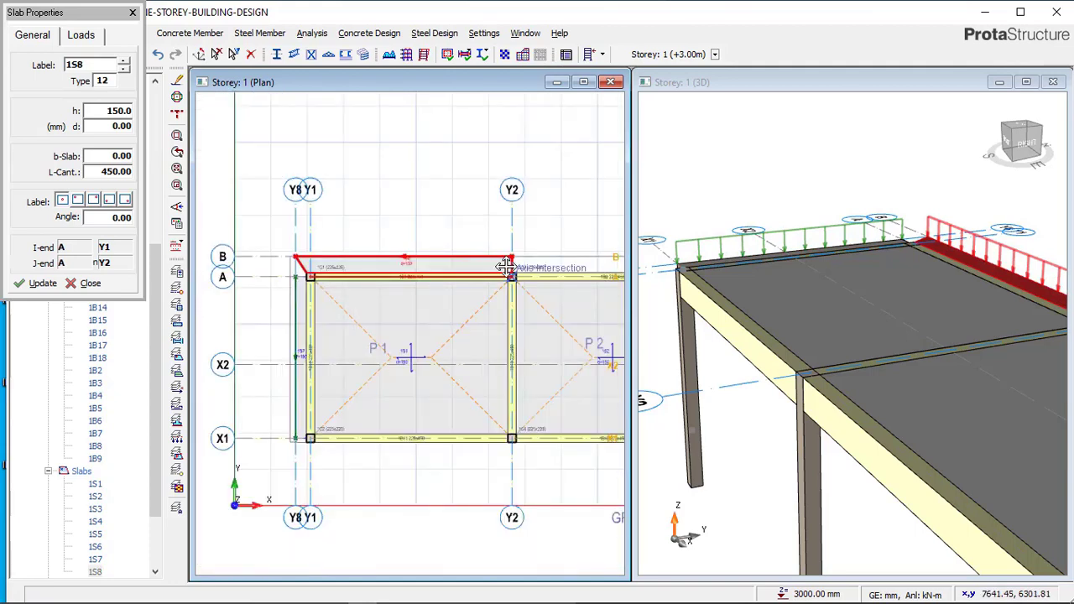
Insert the cantilever slab along beam 1B2 on axis A, from column 1C3 to column 1C5, on the outer side
scroll(350, 251, "up", 2)
scroll(546, 267, "down", 2)
scroll(694, 200, "down", 4)
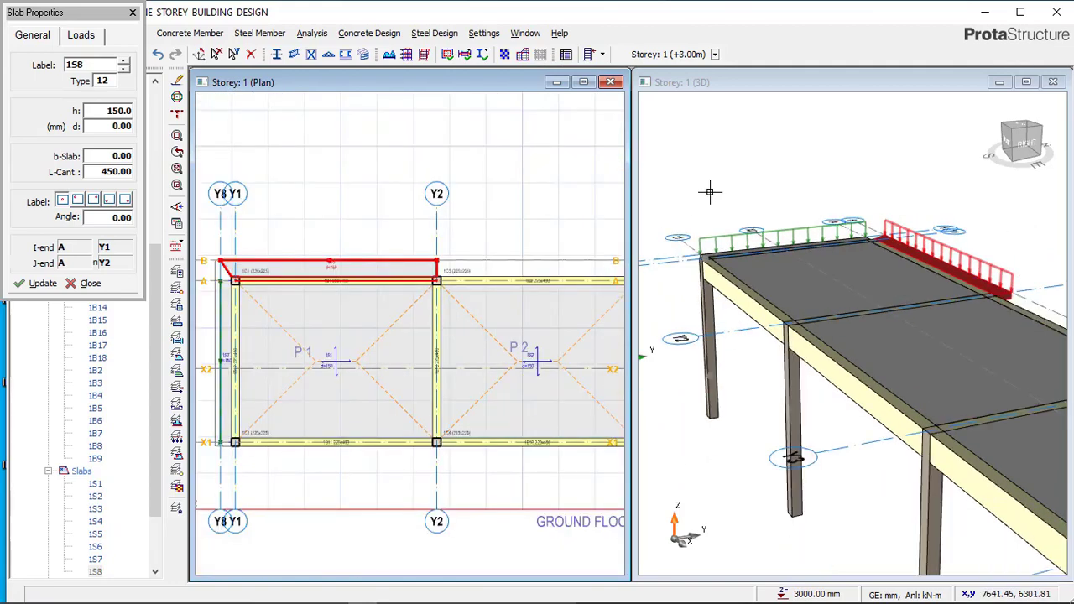
scroll(708, 243, "down", 3)
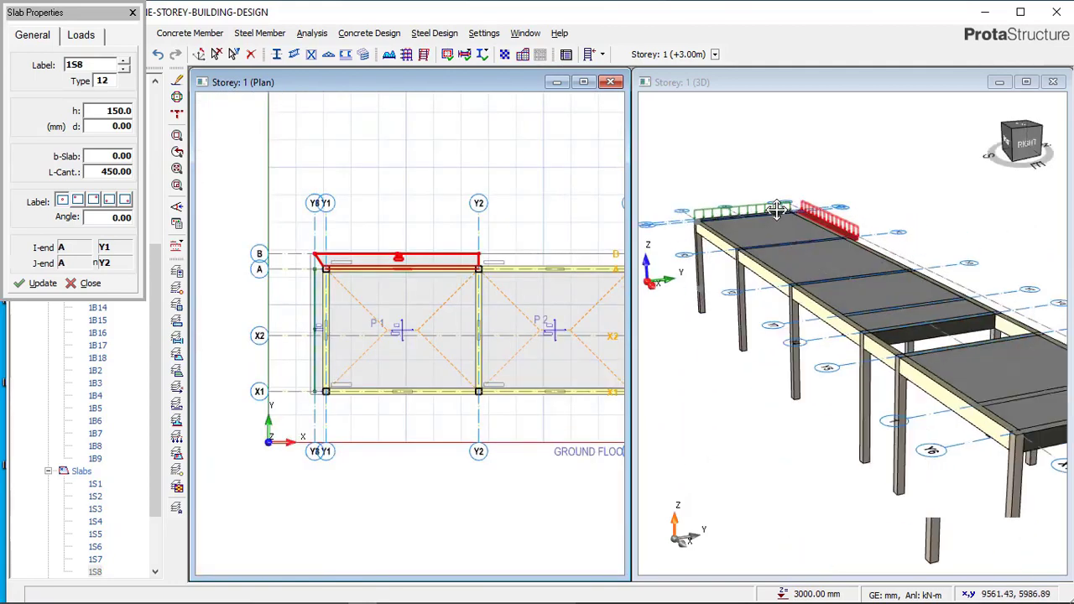
scroll(392, 246, "down", 1)
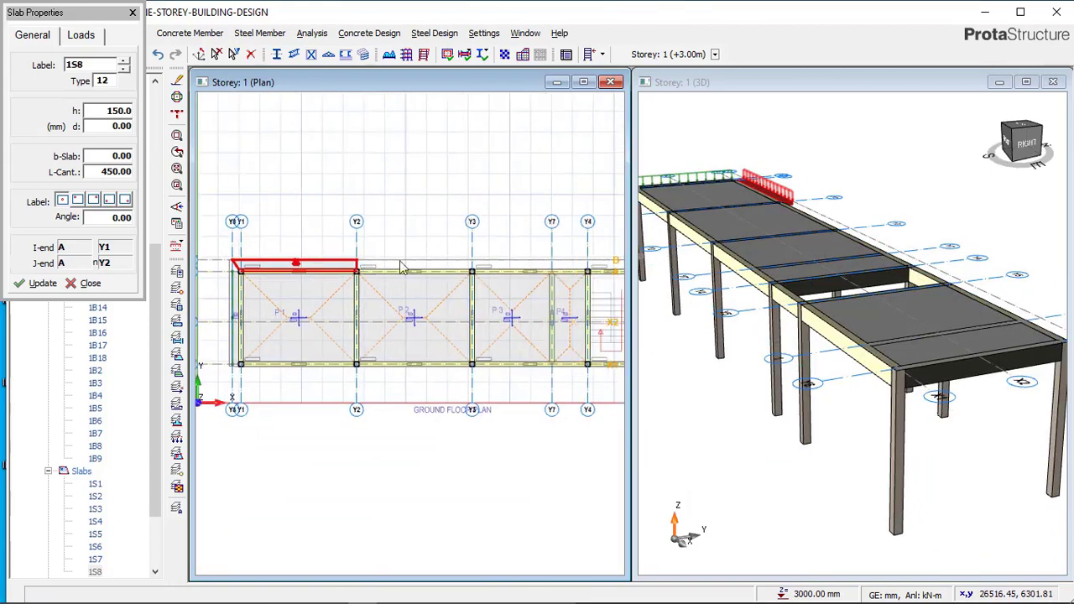
scroll(335, 264, "up", 3)
scroll(276, 308, "down", 2)
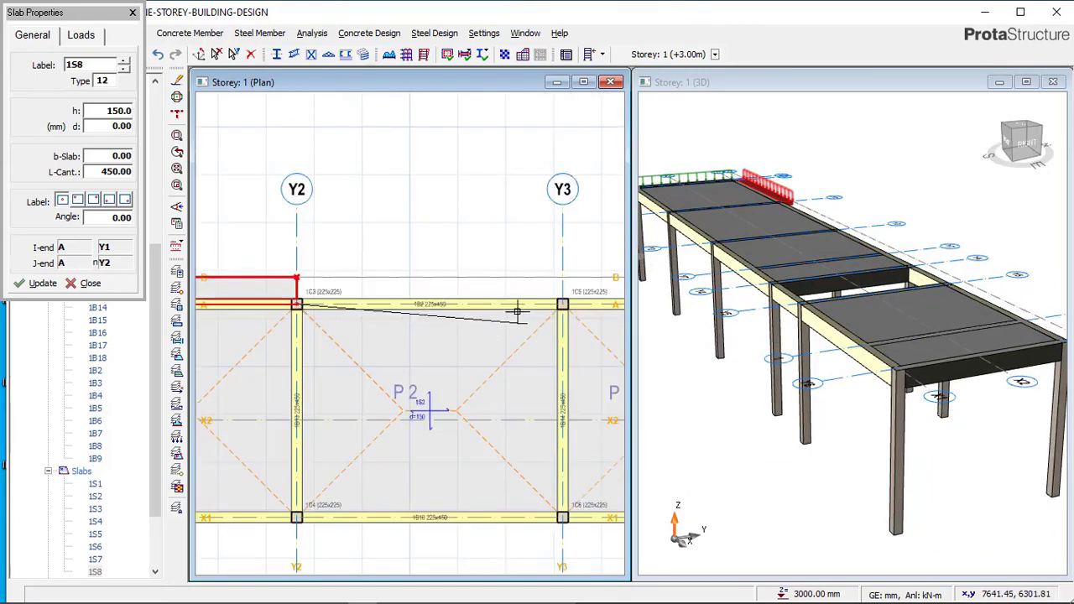
left_click(573, 296)
scroll(313, 312, "down", 2)
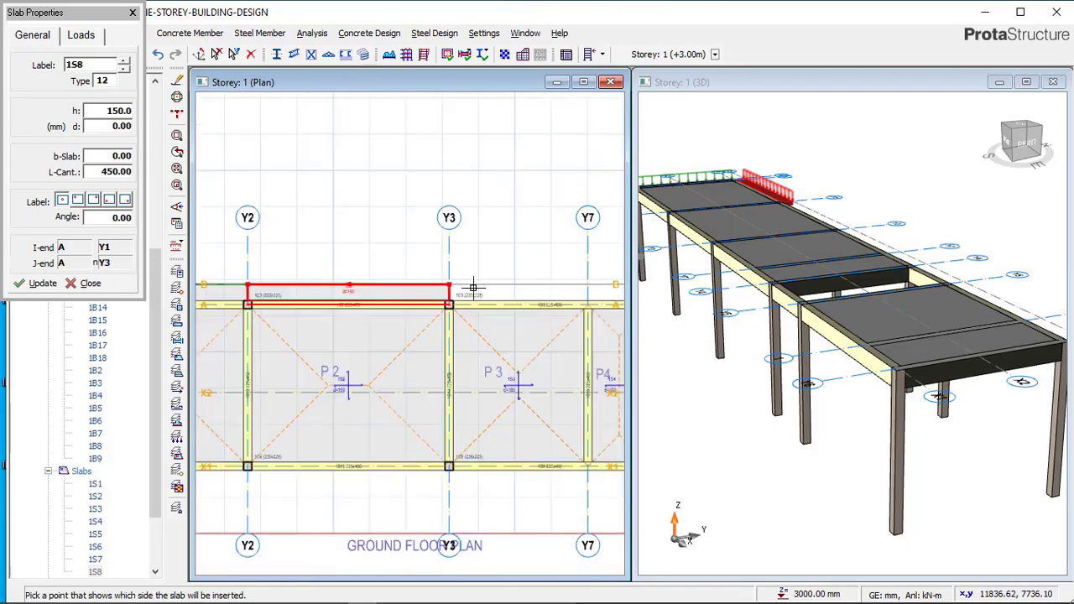
scroll(474, 290, "up", 2)
left_click(414, 296)
Insert the cantilever slab along beam 1B3 on axis A, between axes Y3 and Y4, on the outer side
scroll(248, 288, "down", 3)
scroll(485, 295, "up", 2)
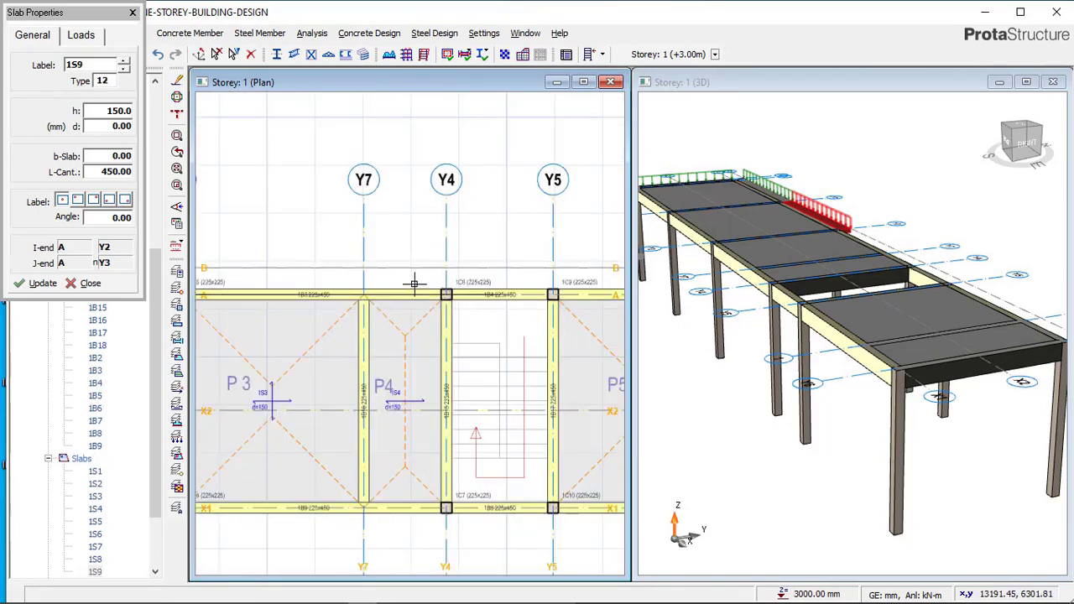
left_click(436, 281)
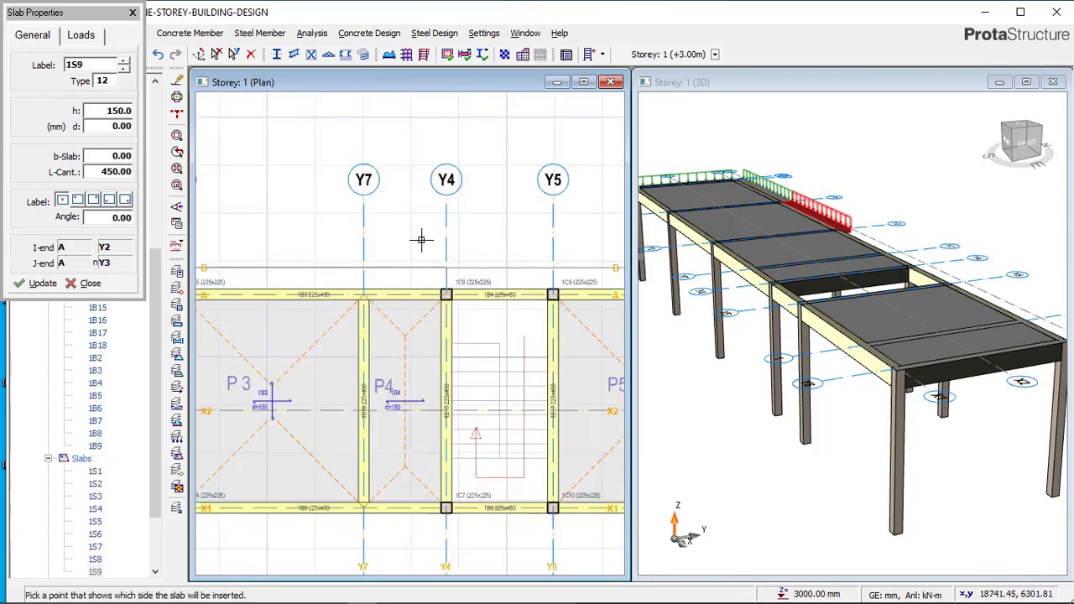
left_click(421, 233)
Insert the outer cantilever slabs along beams 1B4 and 1B5, between axes Y4 and Y5 and between Y5 and Y6, and end slab insertion
left_click(406, 283)
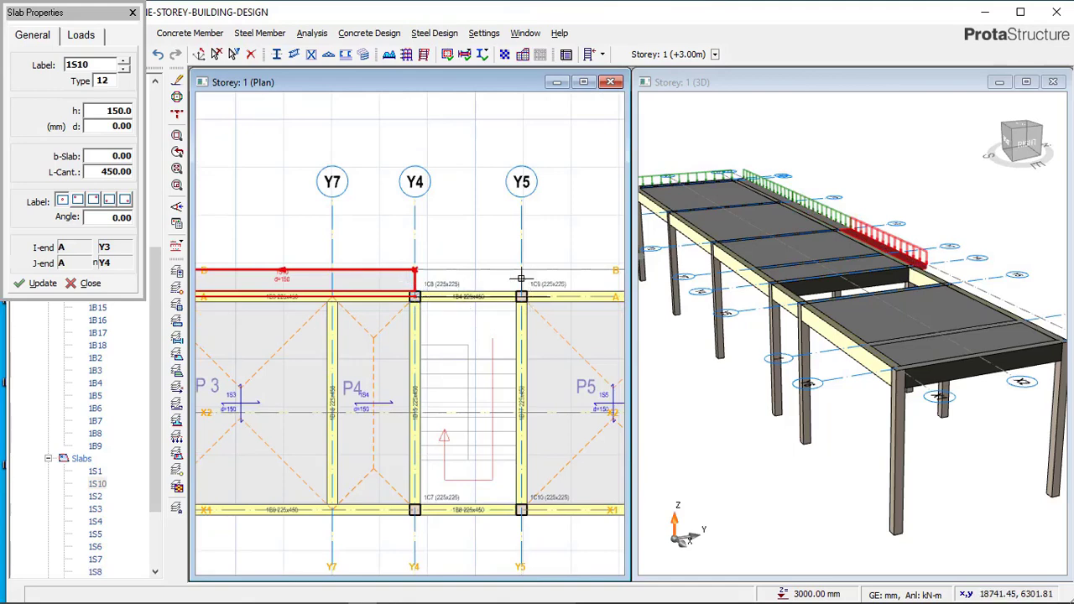
left_click(513, 285)
left_click(274, 282)
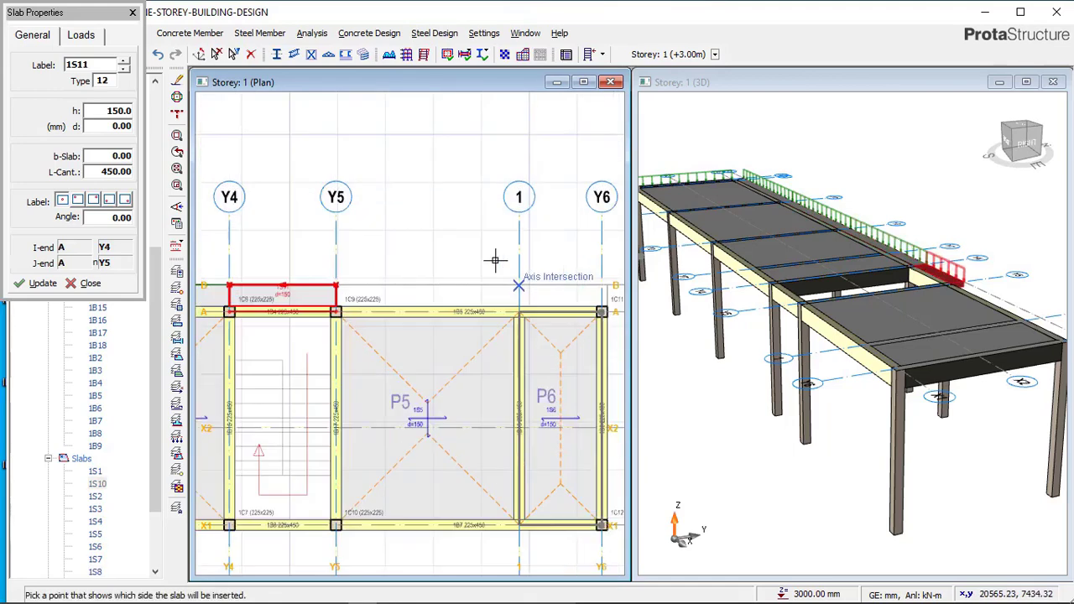
left_click(330, 304)
left_click(564, 312)
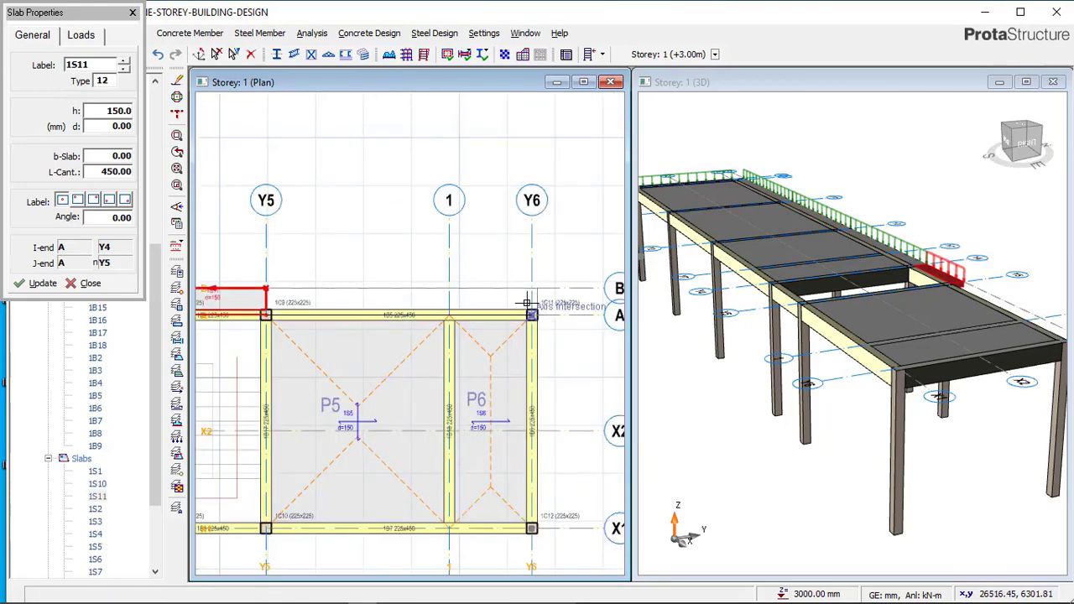
left_click(499, 275)
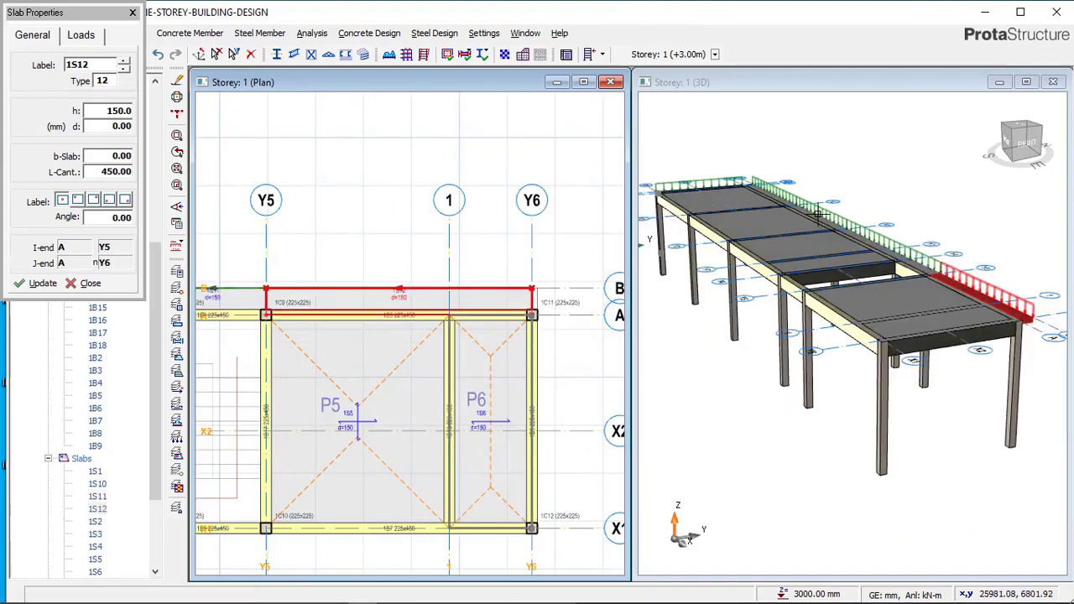
middle_click_drag(838, 249, 825, 193)
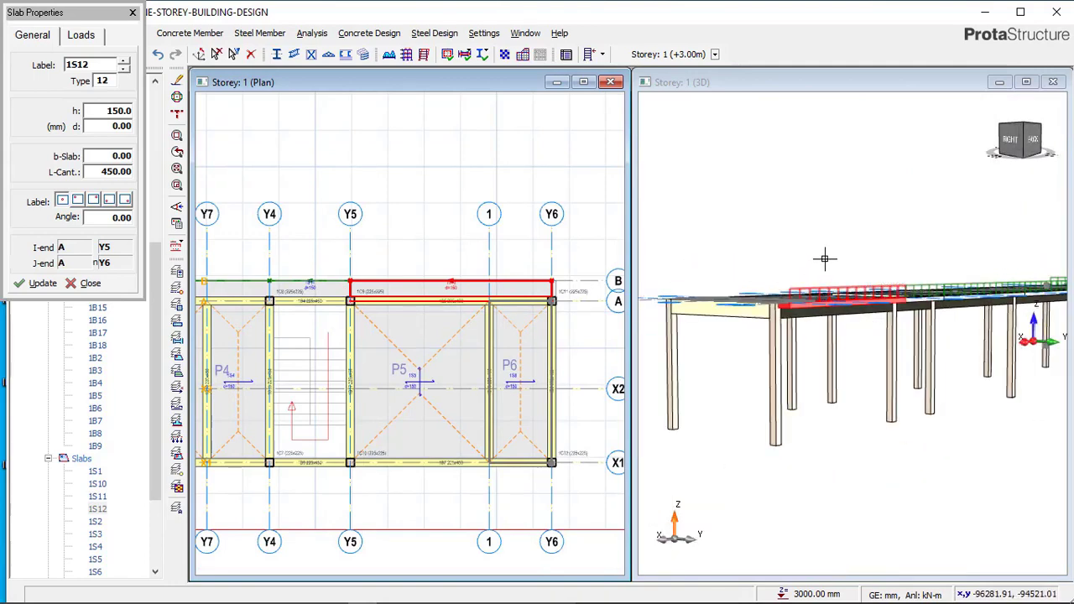
key("Escape")
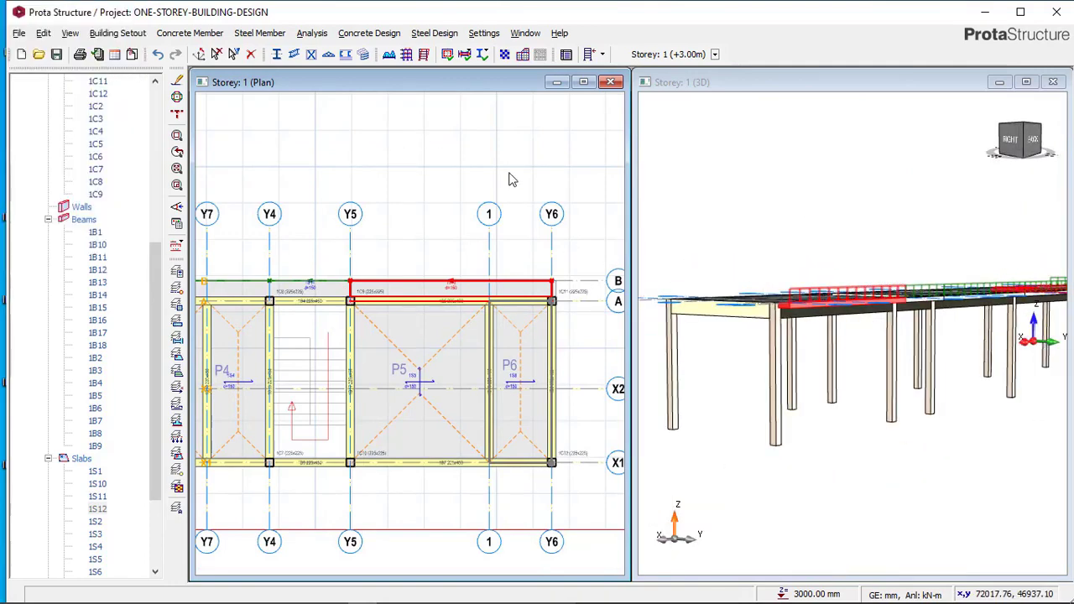
Examine the cantilever slabs and parapet loads in 3D, especially the joint at the corner of column 1C1
scroll(797, 240, "down", 1)
left_click(820, 429)
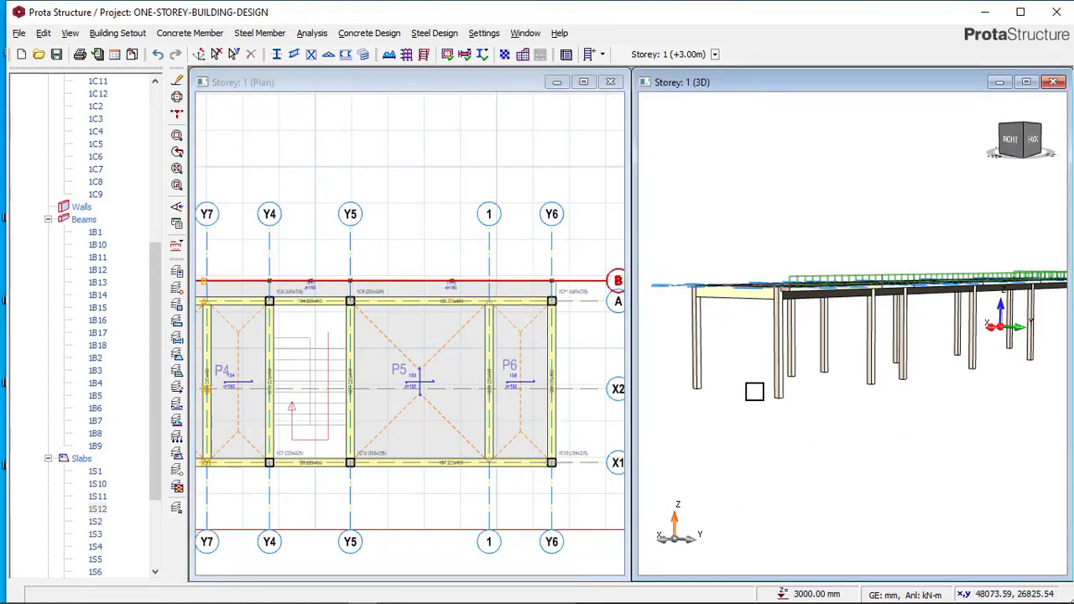
middle_click_drag(738, 365, 837, 382)
scroll(812, 263, "up", 10)
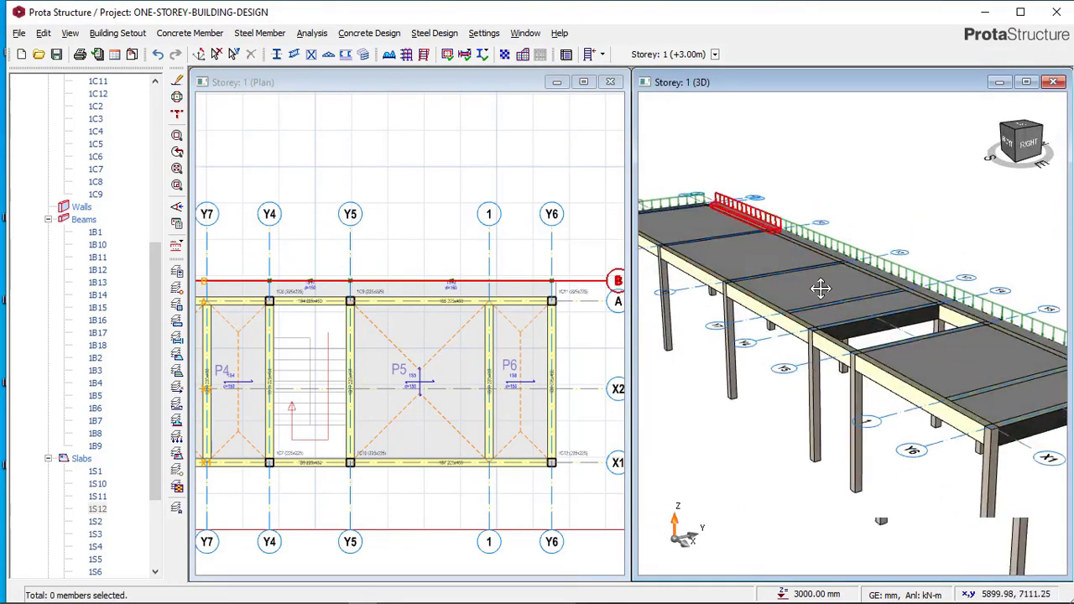
scroll(806, 235, "down", 6)
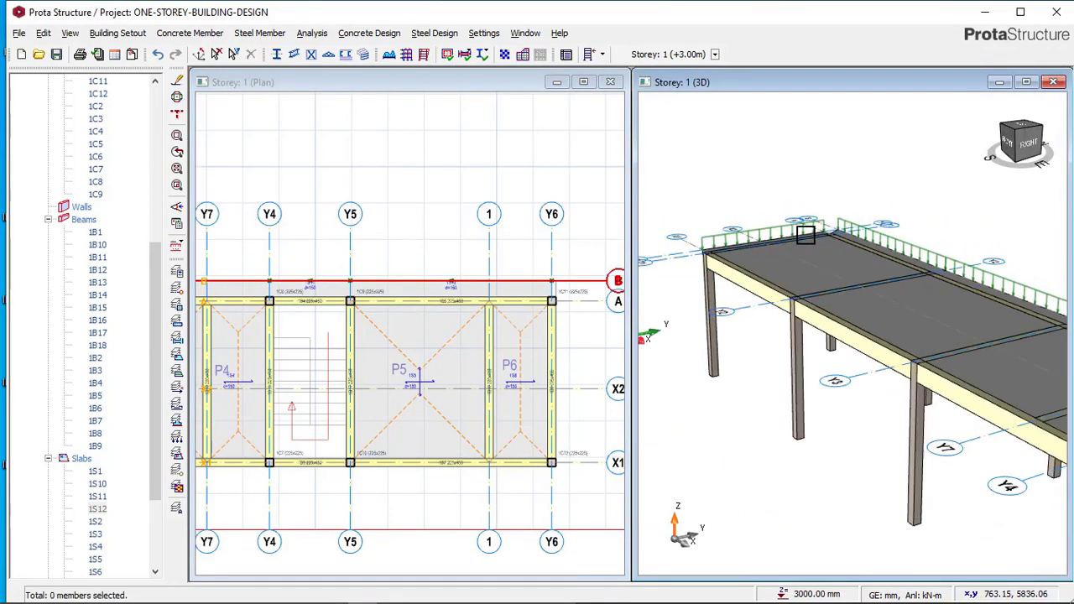
scroll(417, 302, "down", 3)
middle_click_drag(352, 310, 604, 297)
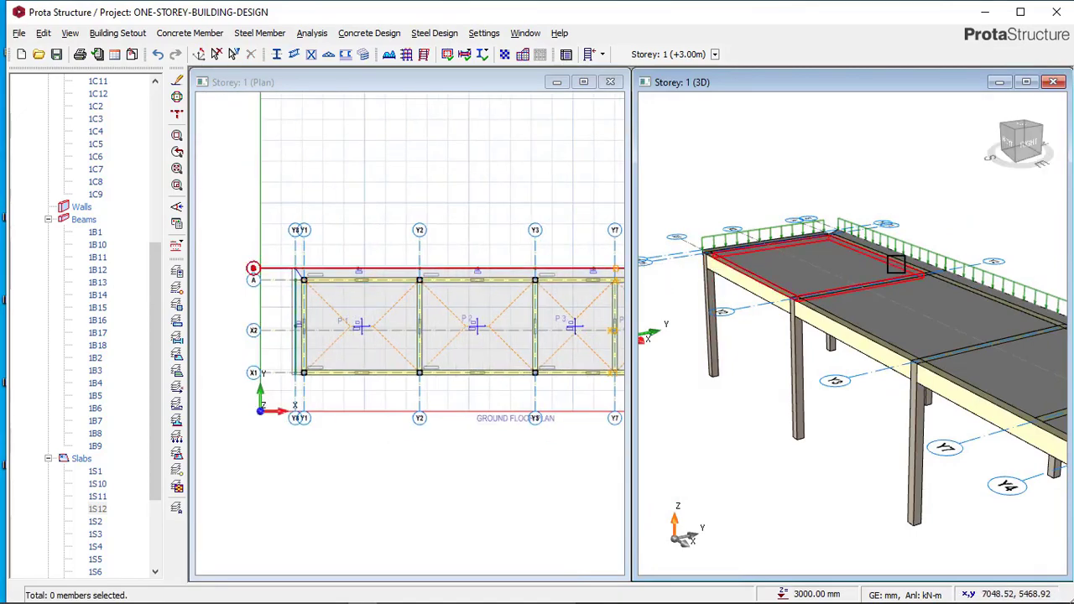
middle_click_drag(797, 252, 948, 290, "shift")
middle_click_drag(797, 340, 844, 372)
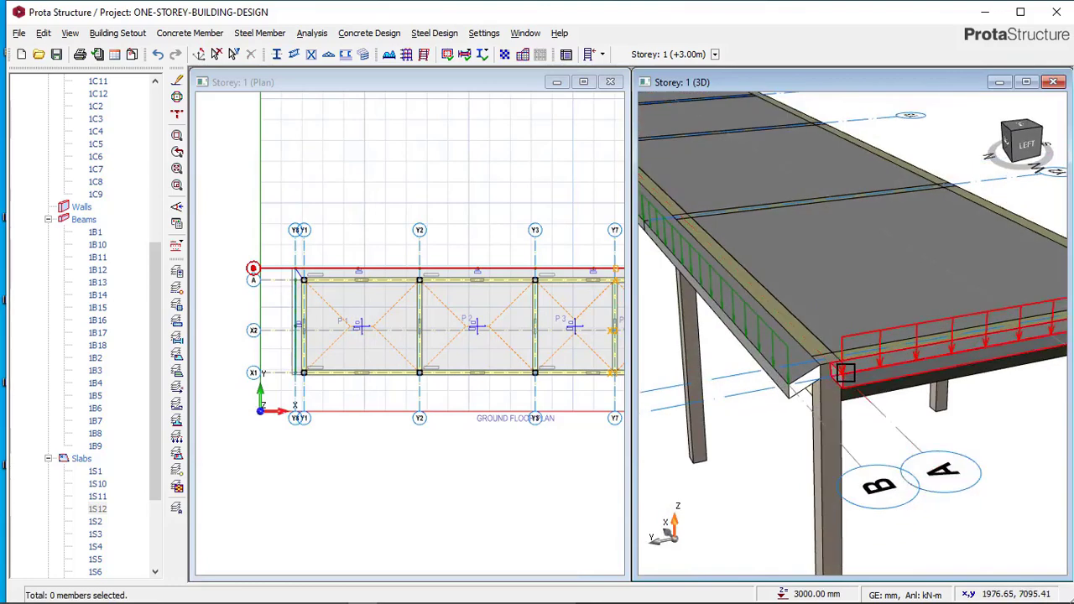
scroll(844, 372, "up", 2)
scroll(857, 390, "up", 2)
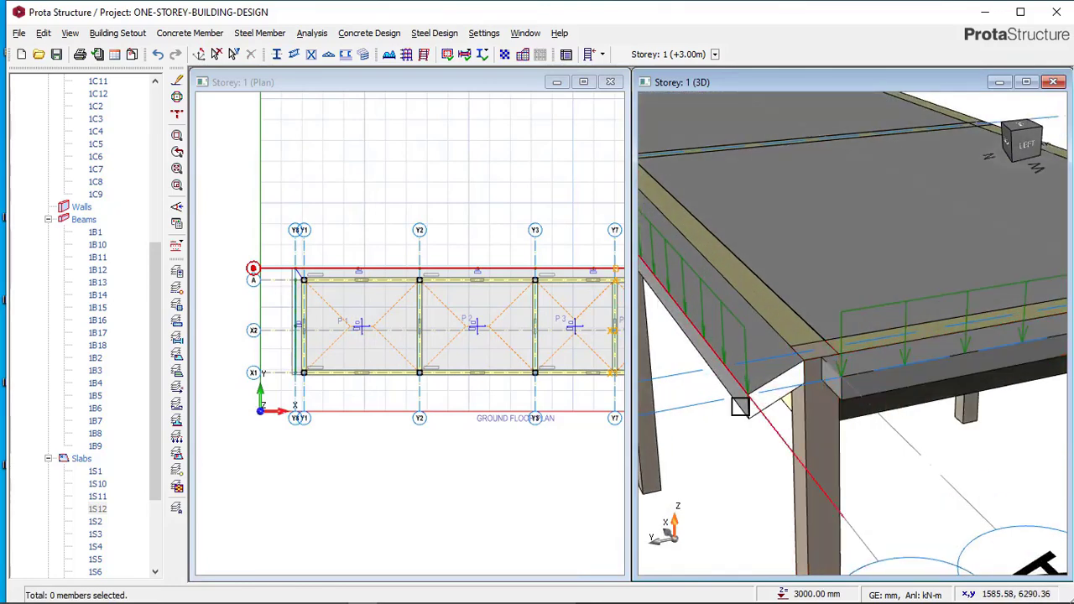
scroll(304, 283, "up", 5)
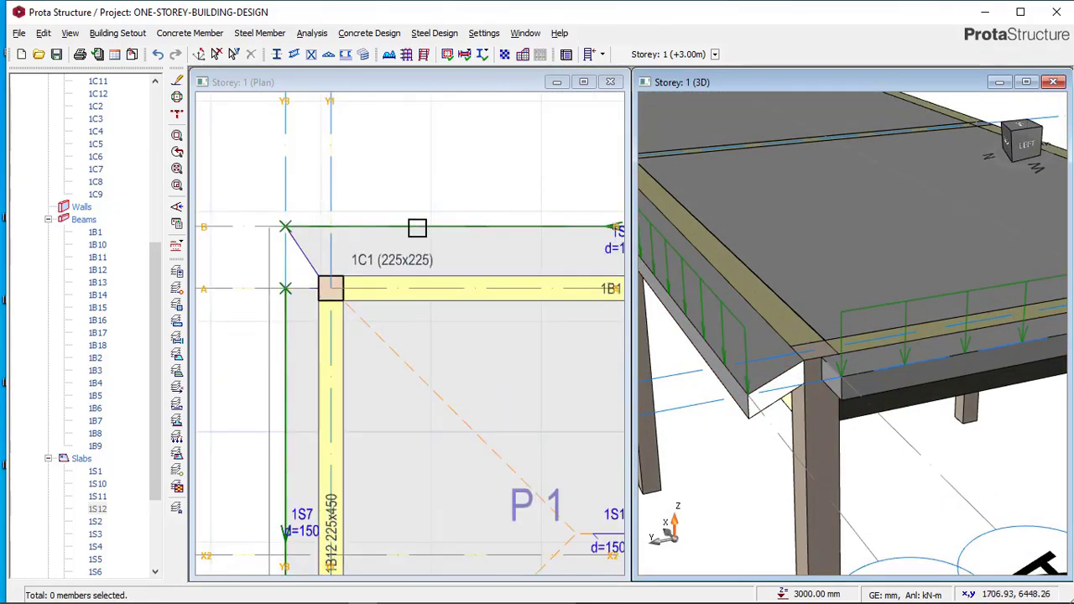
Update cantilever slab 1S7 along beam 1B12 through its properties so it is rebuilt against the adjoining slab at column 1C1
left_click(309, 519)
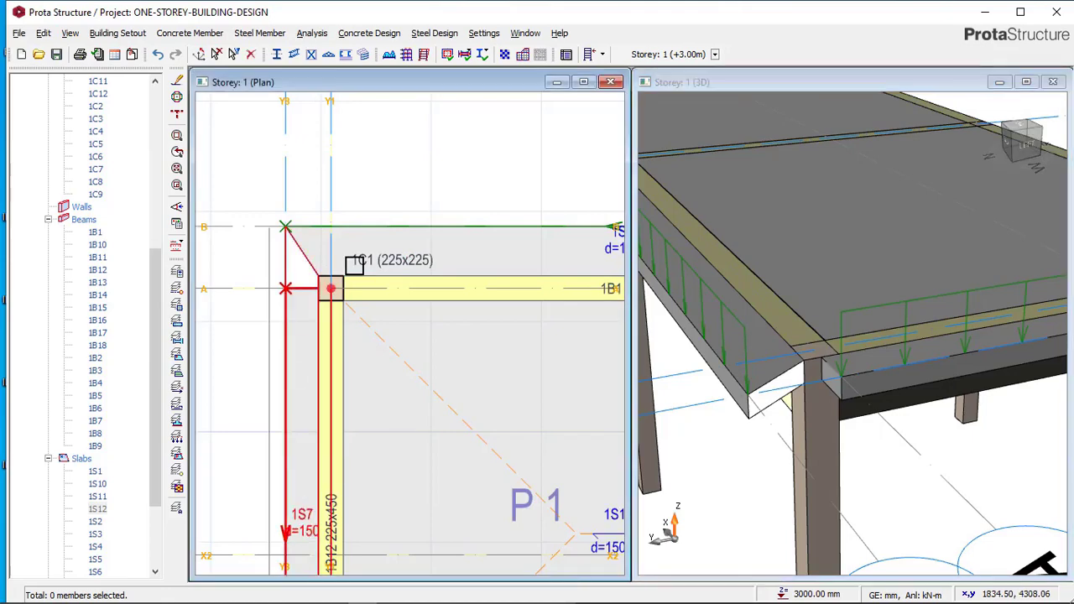
right_click(408, 159)
left_click(442, 167)
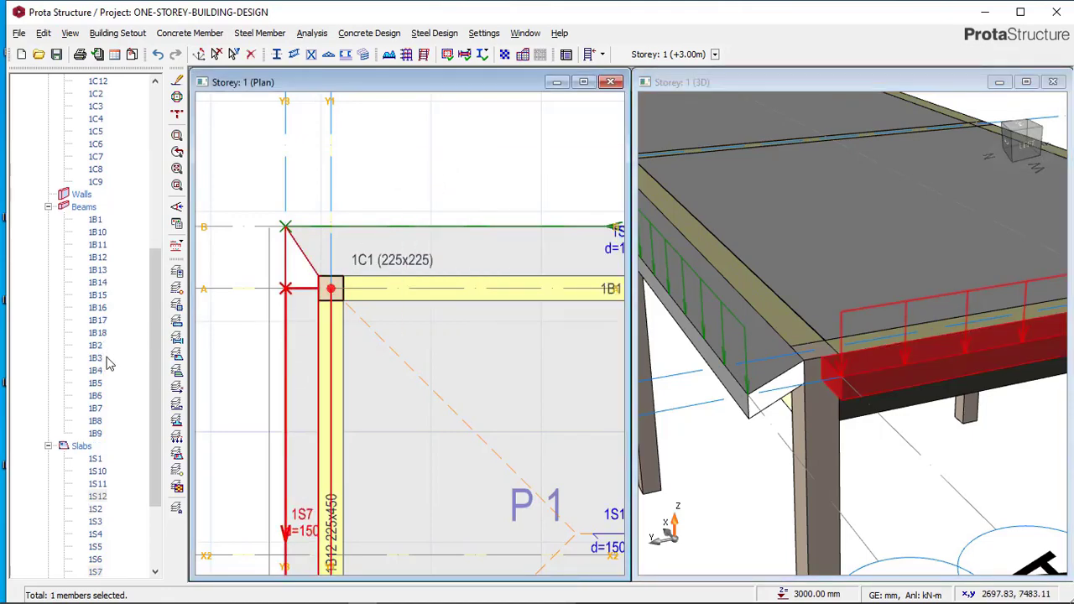
middle_click_drag(827, 361, 870, 391)
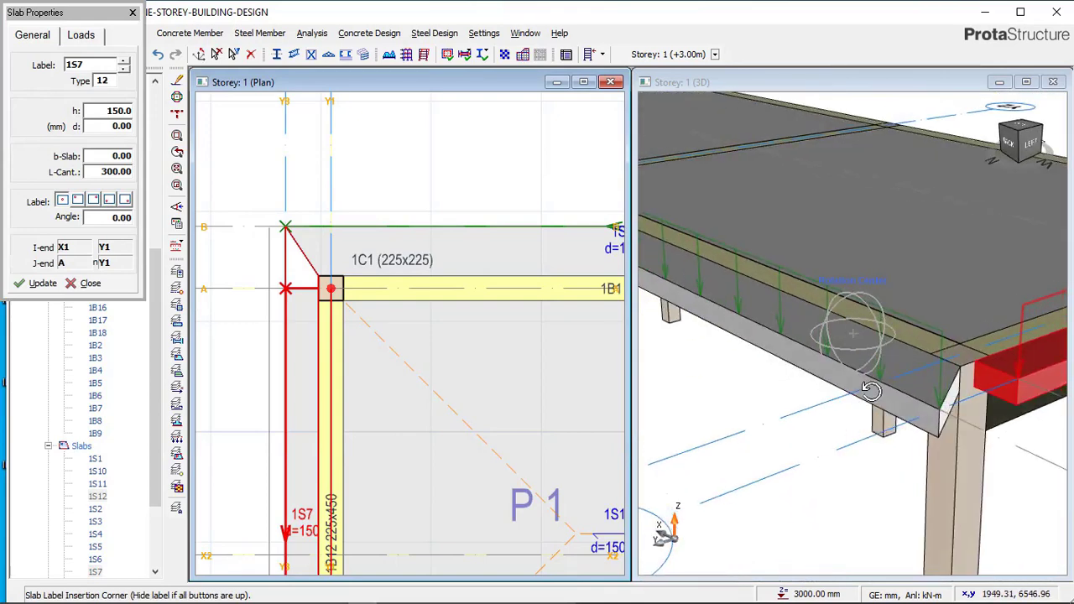
left_click(42, 282)
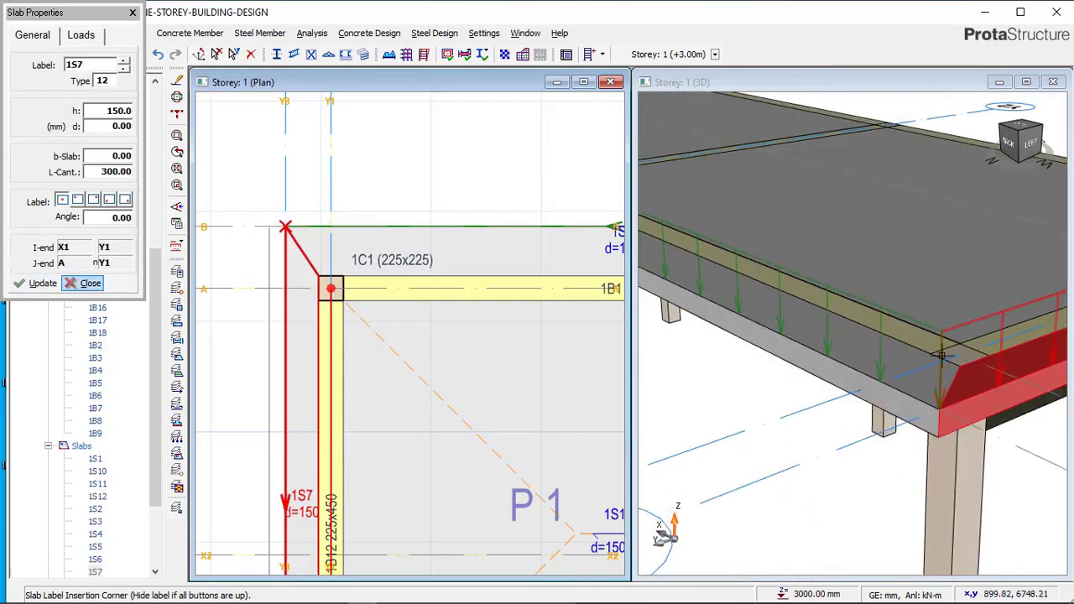
left_click(134, 14)
Examine the mitred corner between the two cantilever slabs at column 1C1 in the 3D and plan views
scroll(799, 236, "down", 4)
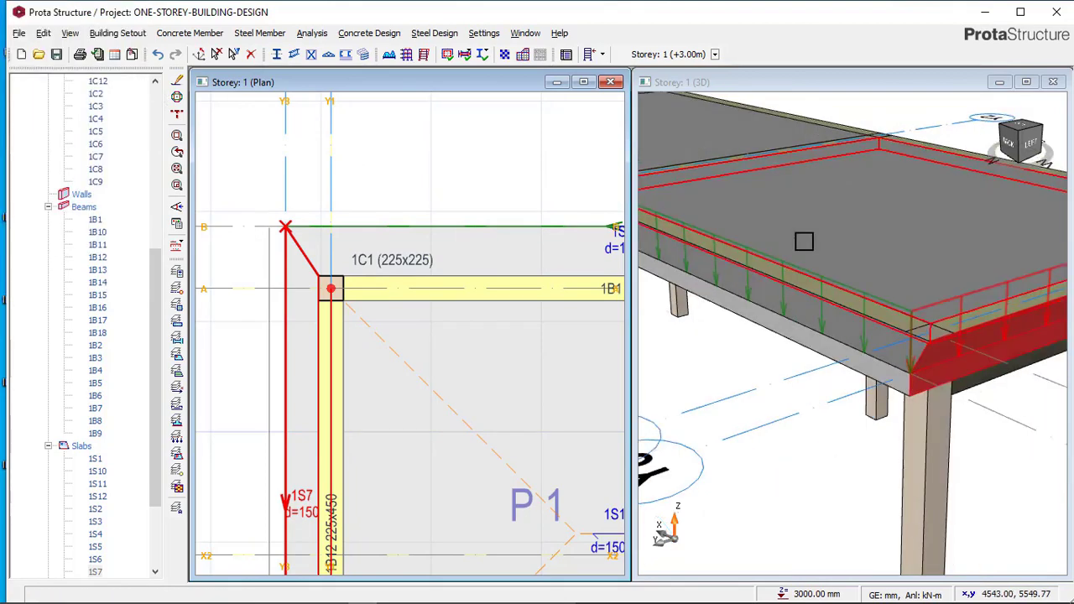
middle_click_drag(885, 289, 729, 254)
scroll(732, 242, "up", 4)
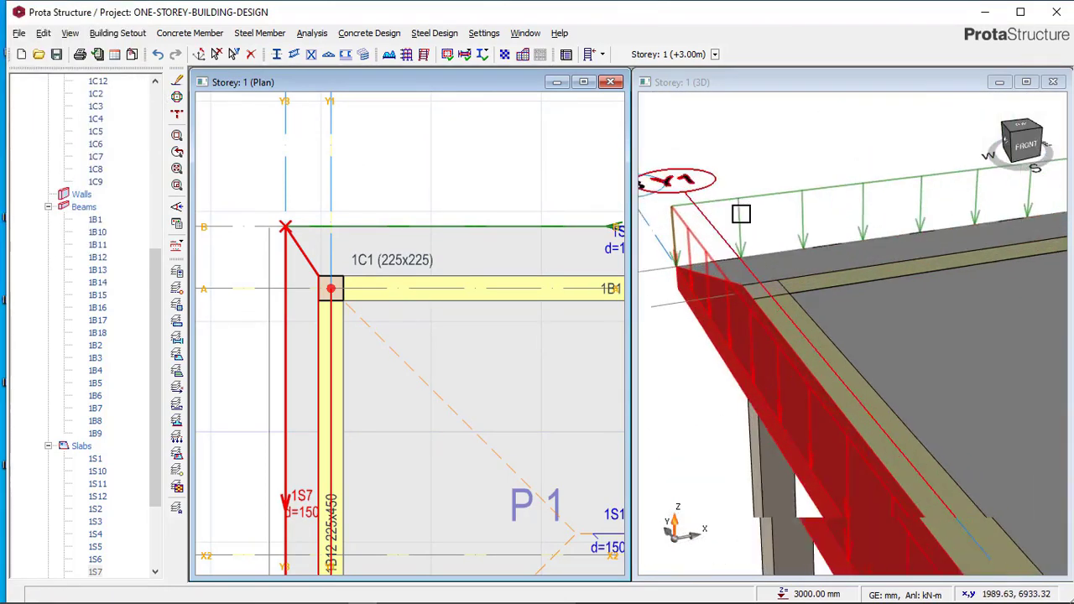
scroll(760, 202, "up", 2)
scroll(765, 180, "down", 2)
scroll(765, 181, "down", 2)
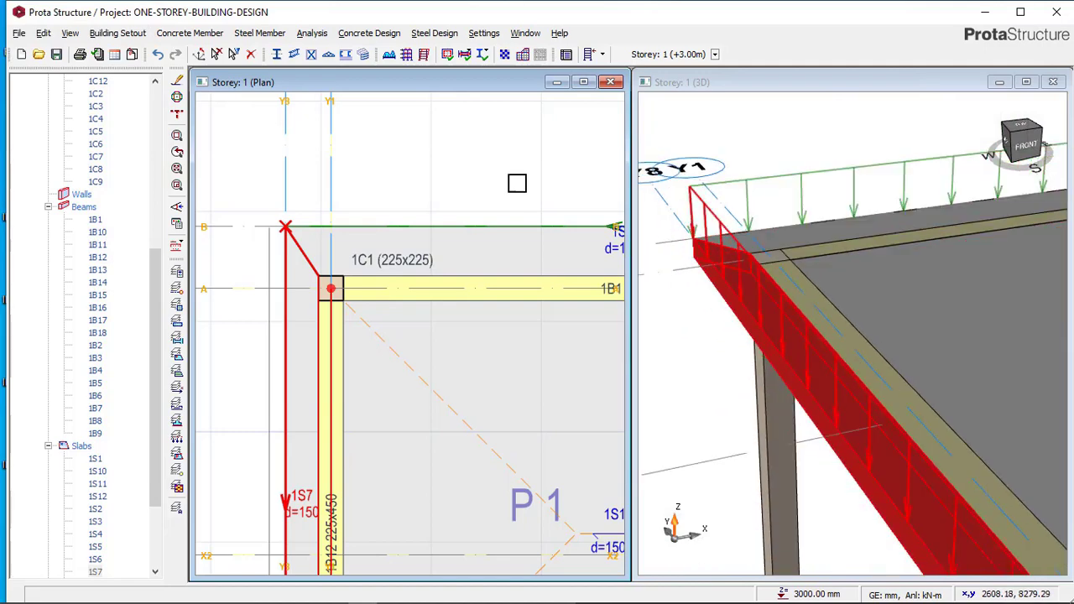
scroll(479, 191, "down", 3)
scroll(831, 206, "up", 2)
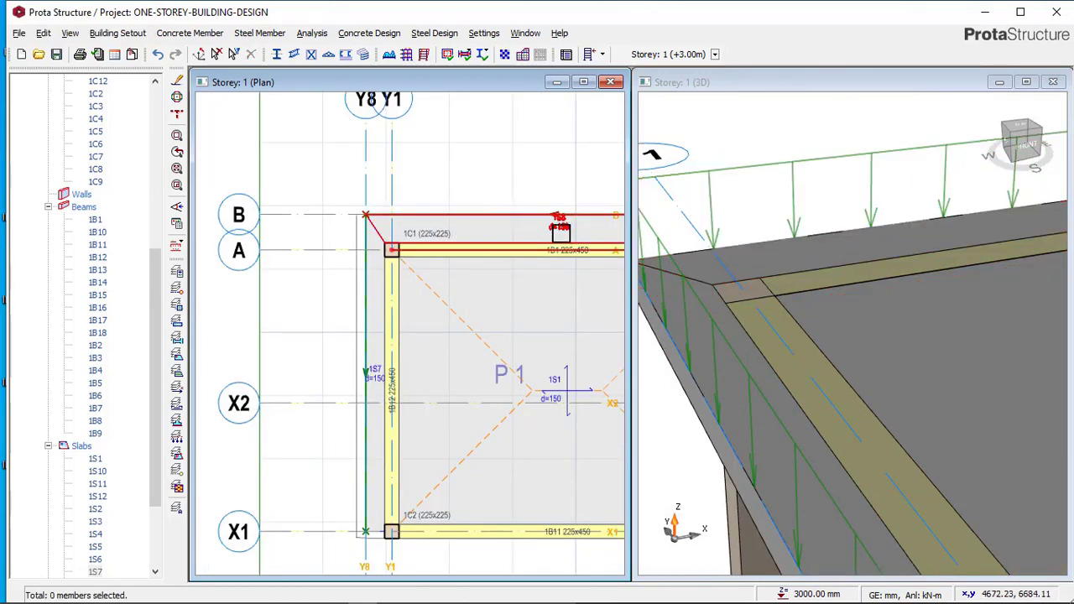
Open the load properties of cantilever slab 1S8 along beam 1B1 and compare its parapet load with the 3D display
left_click(528, 184)
right_click(487, 188)
left_click(349, 151)
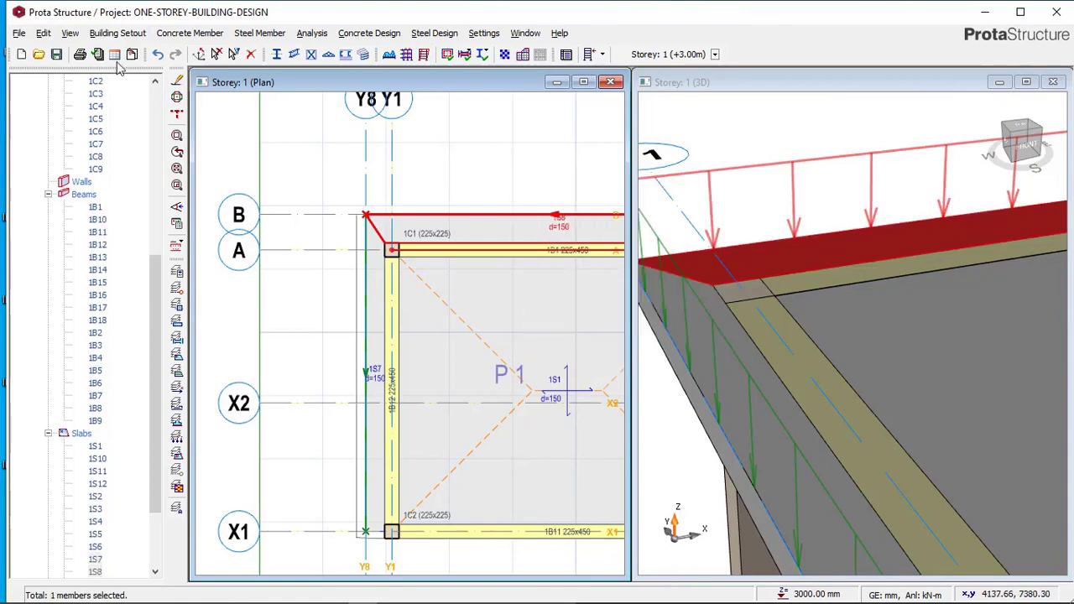
left_click(80, 34)
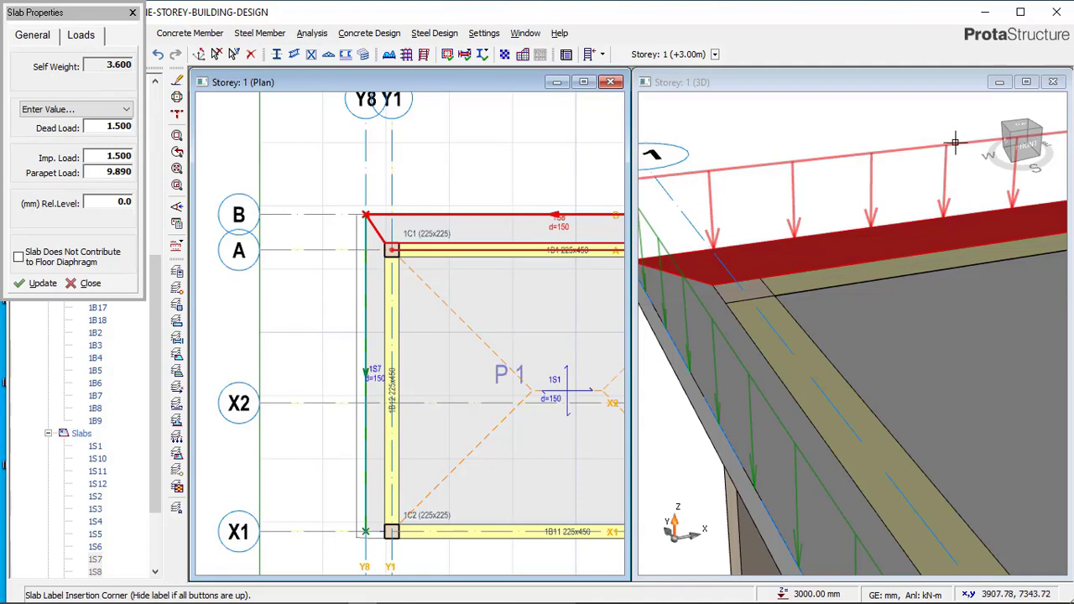
middle_click_drag(956, 142, 731, 322)
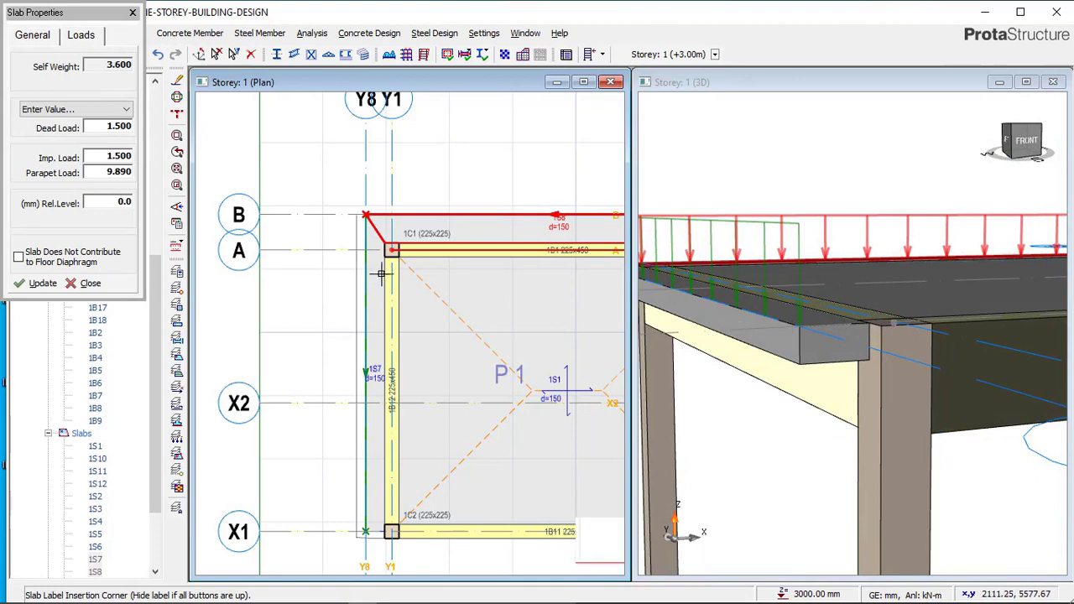
Close the slab properties, clear the selection and examine the cantilever slabs and parapet loads along the whole deck in plan and 3D
scroll(395, 295, "down", 1)
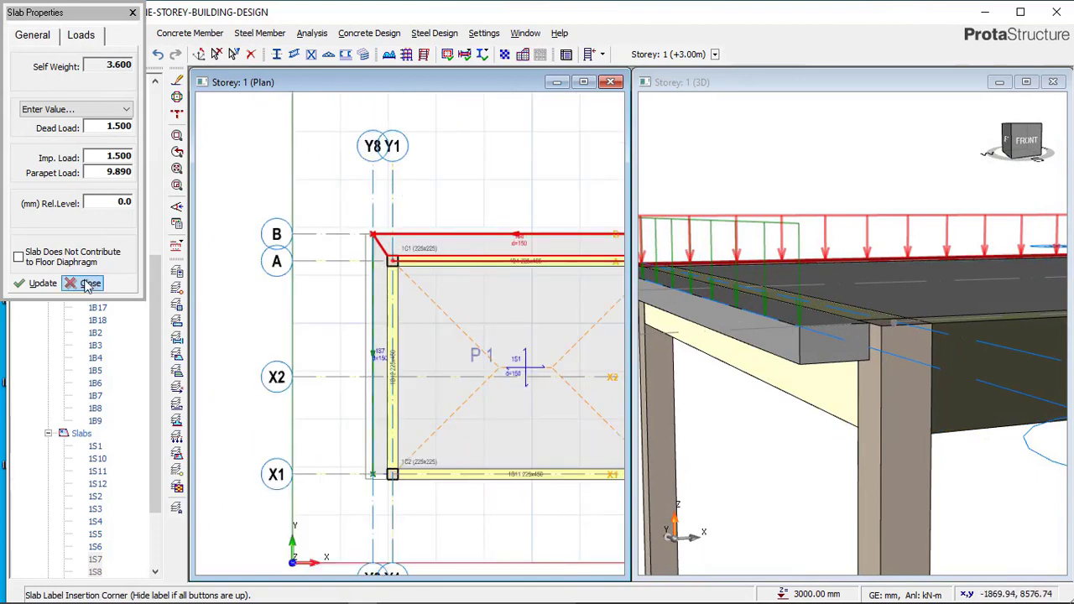
key("Escape")
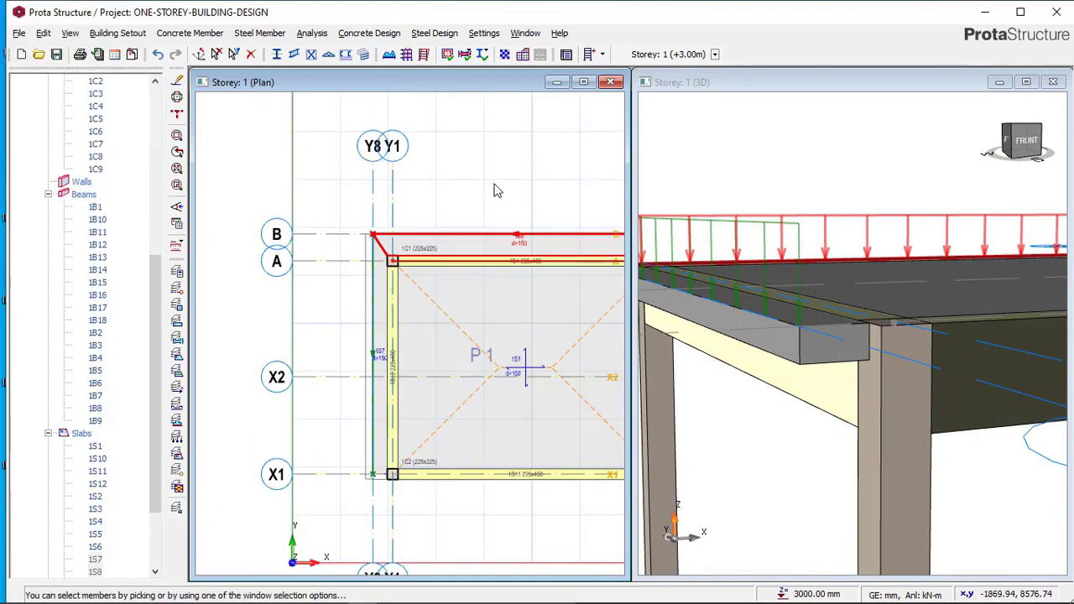
left_click(489, 193)
scroll(797, 257, "down", 4)
middle_click_drag(808, 257, 787, 384)
scroll(786, 384, "down", 2)
middle_click_drag(881, 340, 887, 315)
scroll(776, 356, "down", 1)
scroll(823, 333, "down", 1)
scroll(817, 329, "up", 1)
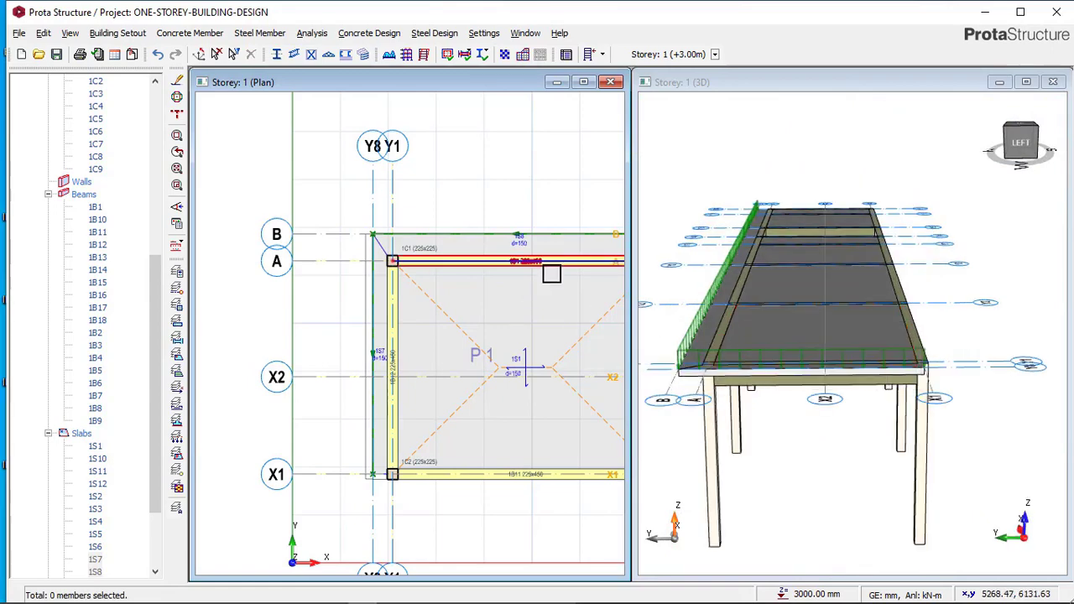
scroll(408, 225, "down", 3)
middle_click_drag(531, 209, 441, 238)
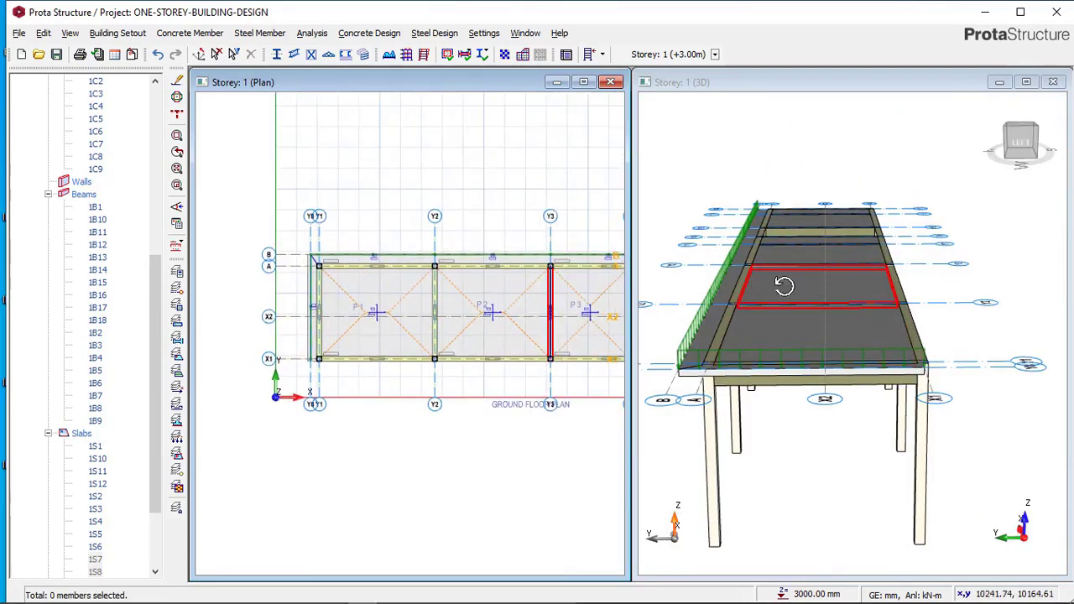
middle_click_drag(784, 285, 873, 257)
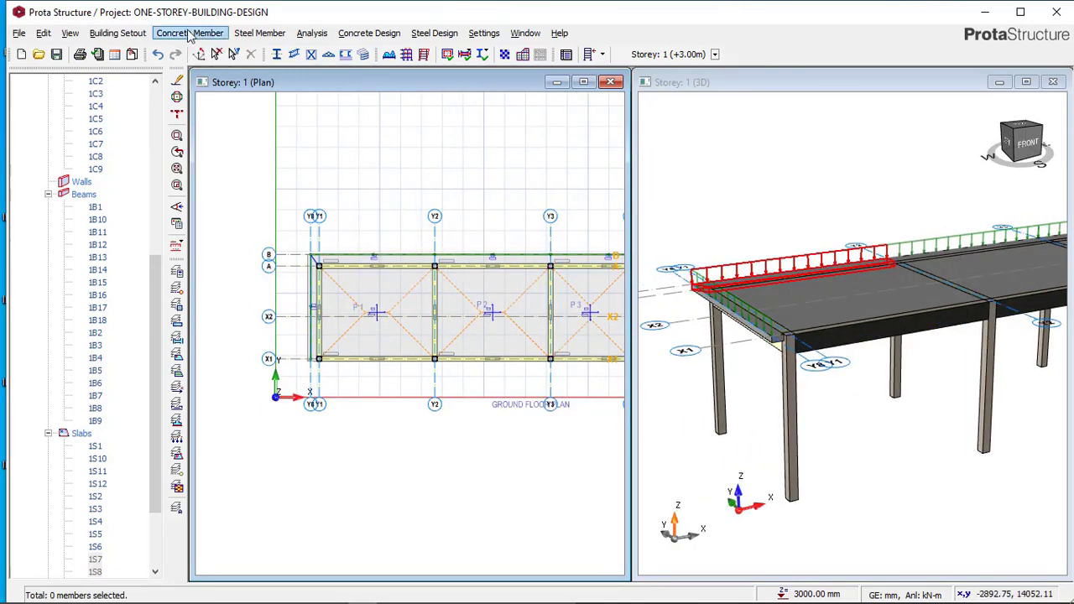
left_click(116, 32)
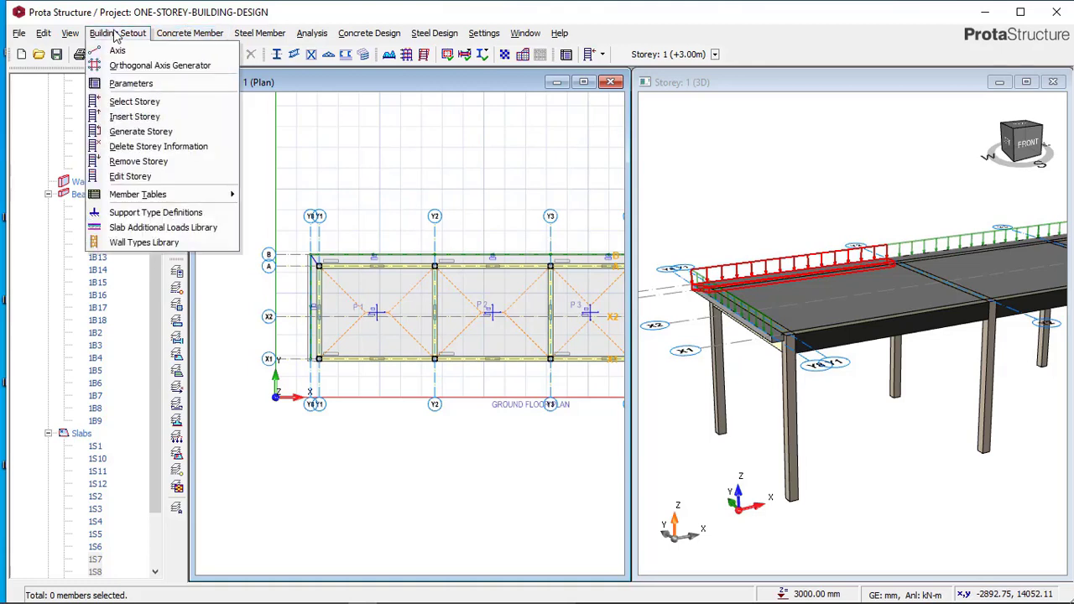
left_click(134, 118)
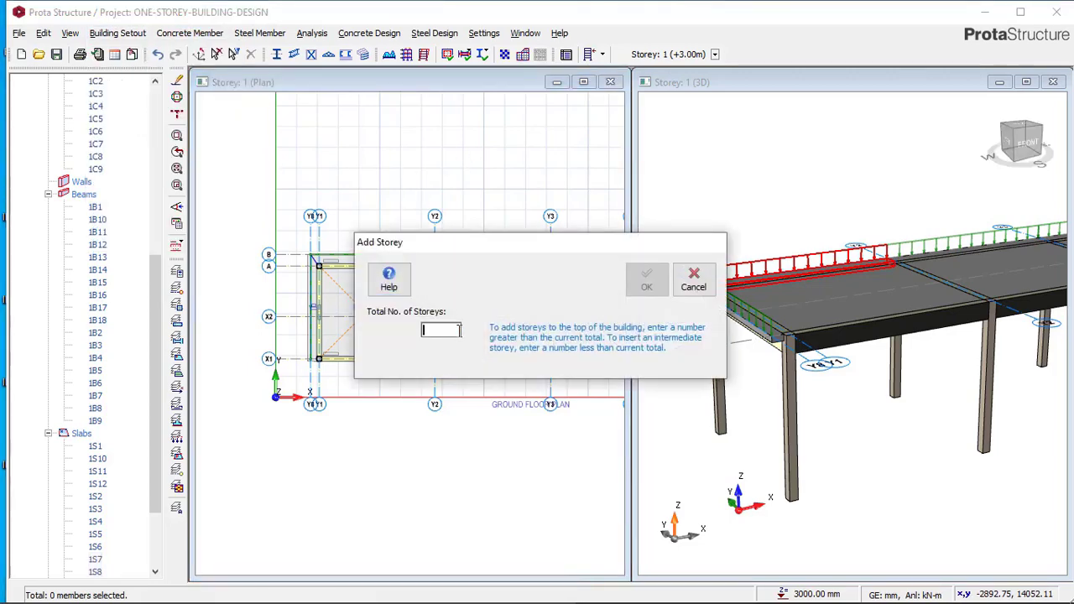
type("2")
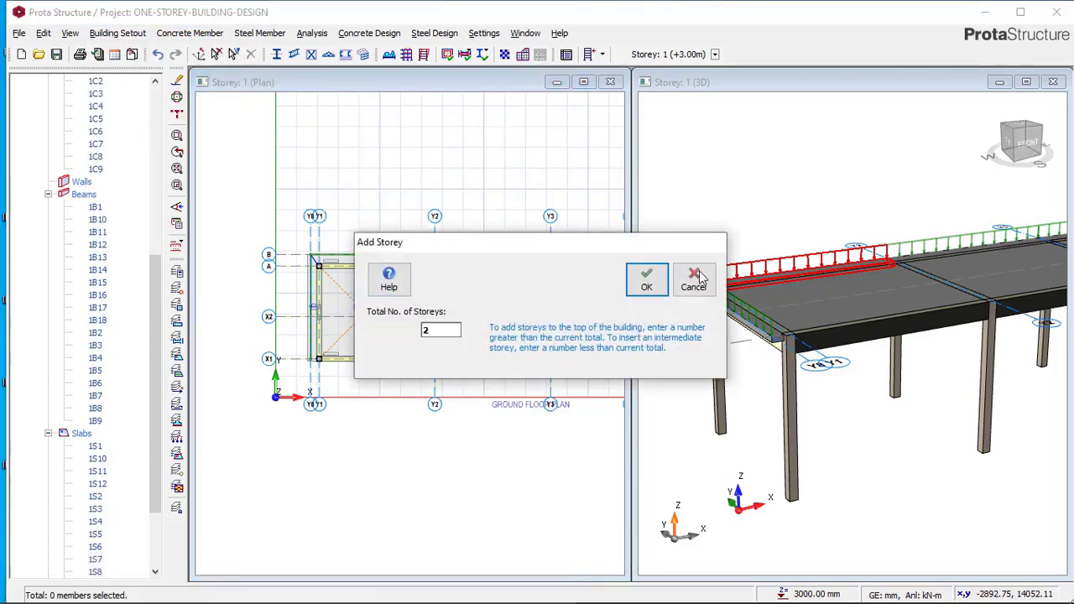
left_click(647, 280)
left_click_drag(163, 280, 155, 194)
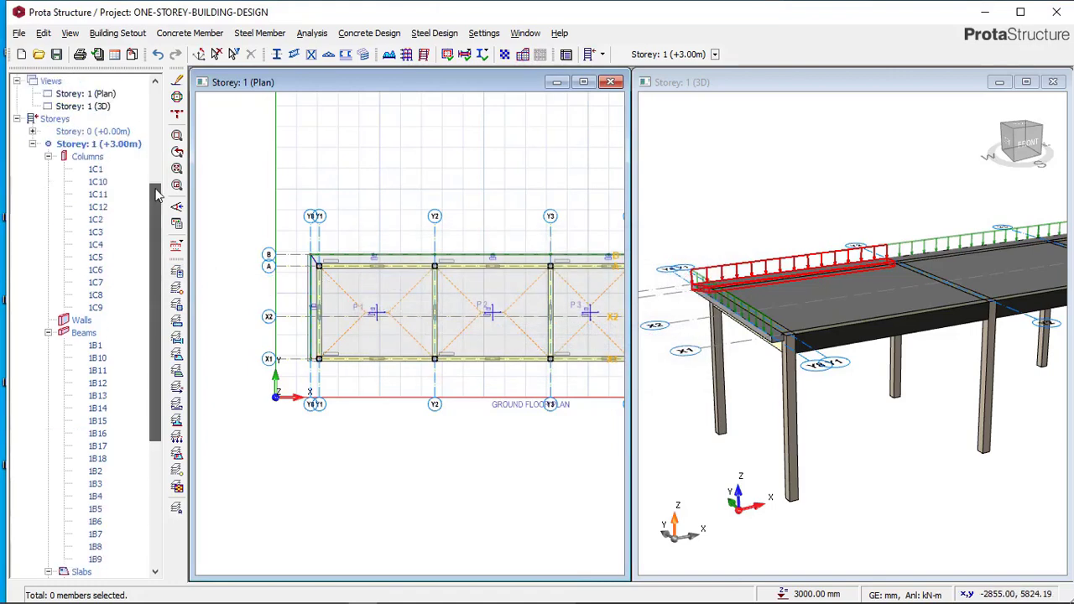
scroll(155, 194, "up", 3)
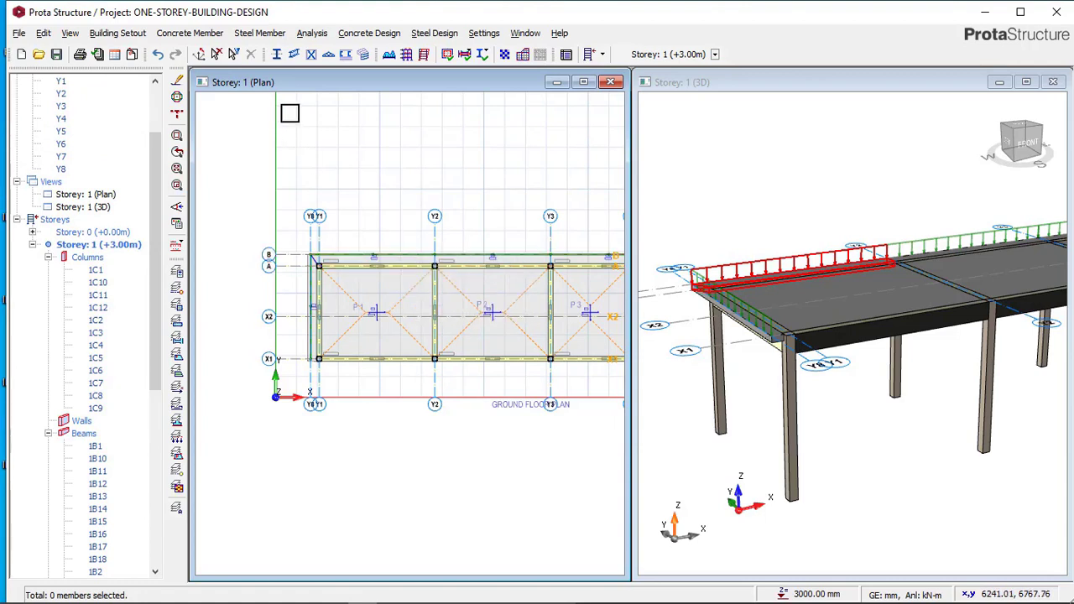
Insert a storey on top of the building by setting the total number of storeys to 2
left_click(132, 38)
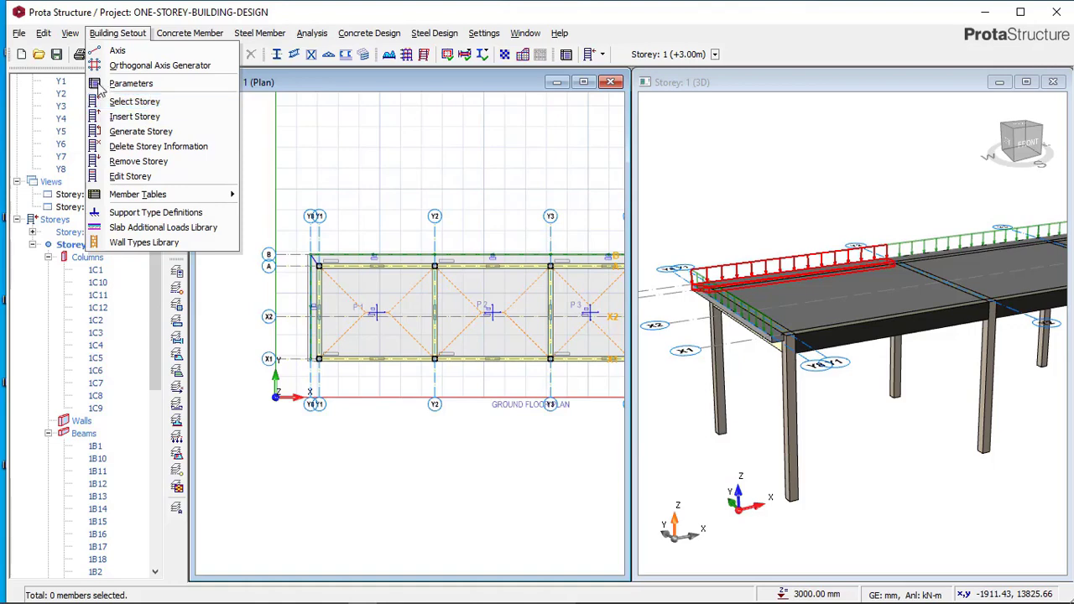
left_click(134, 118)
left_click_drag(517, 244, 625, 241)
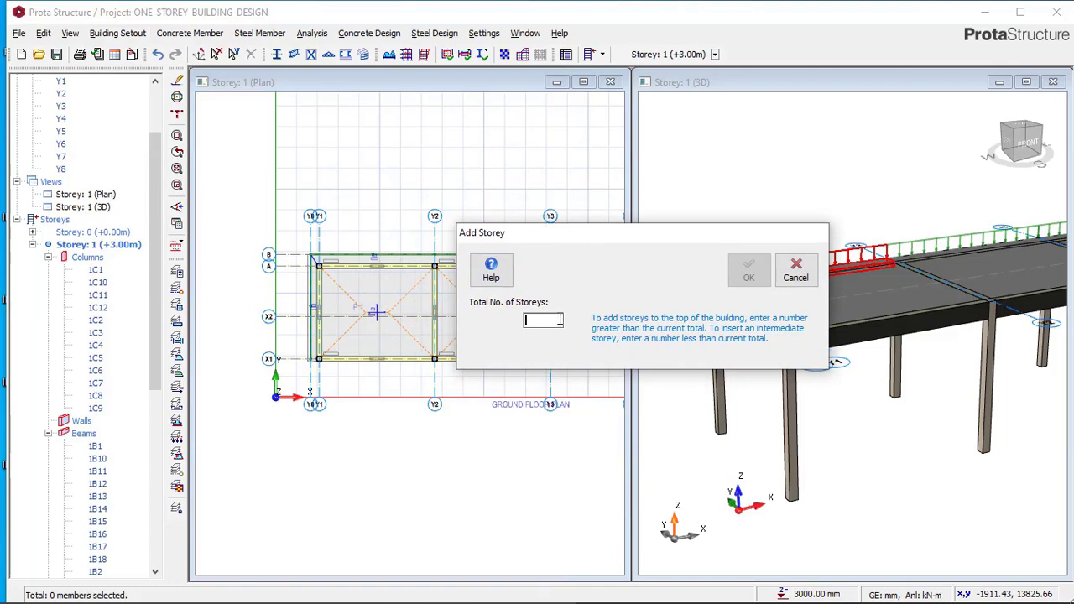
type("2")
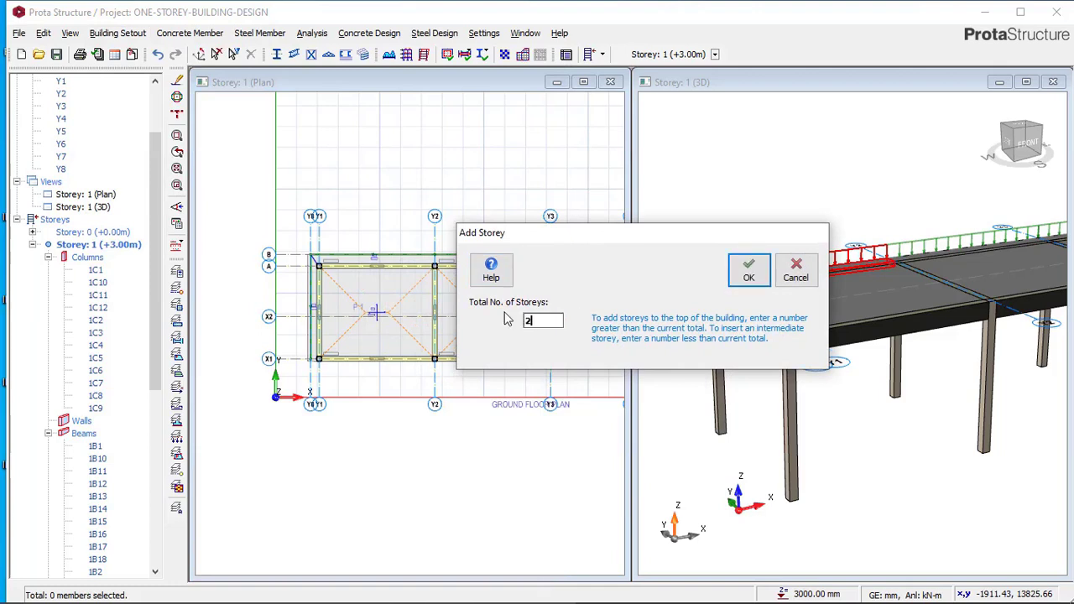
left_click(752, 276)
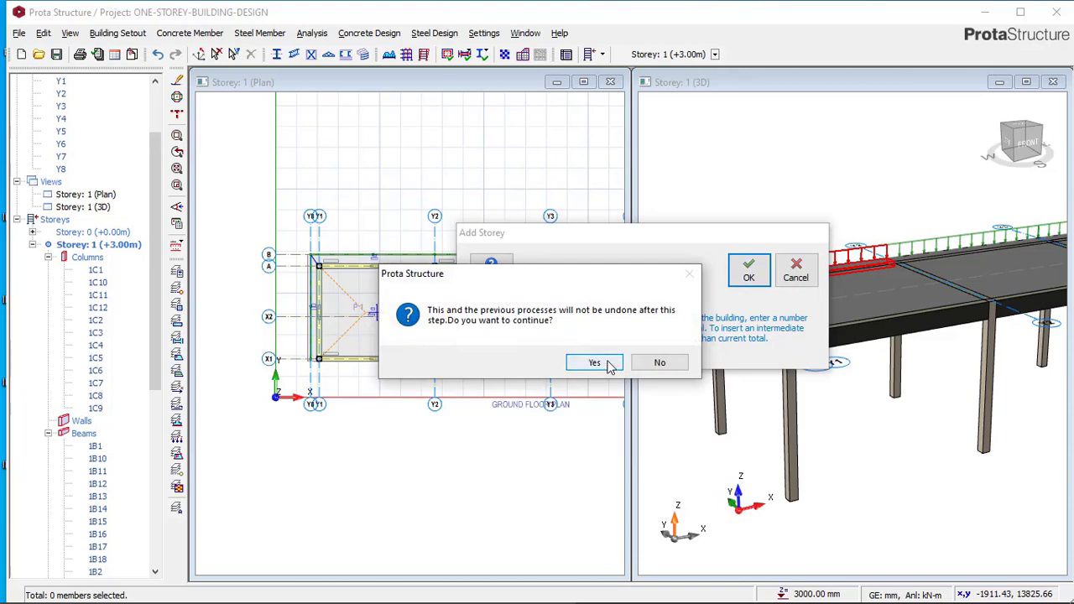
left_click(596, 363)
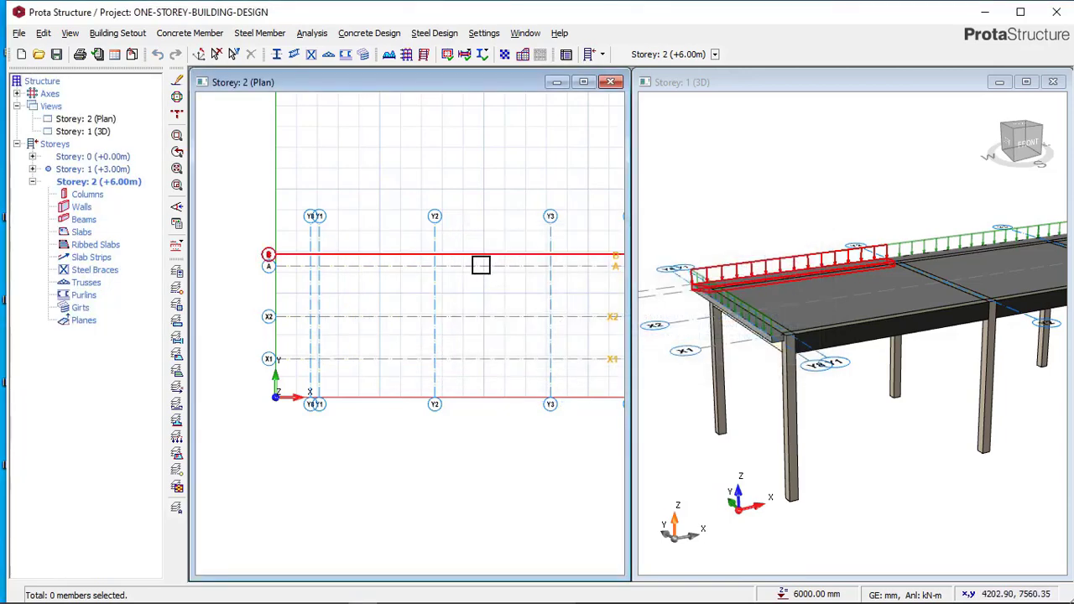
Check the new Storey 2, then activate Storey 1 (+3.00m) and examine its members in the plan and 3D views
left_click(96, 183)
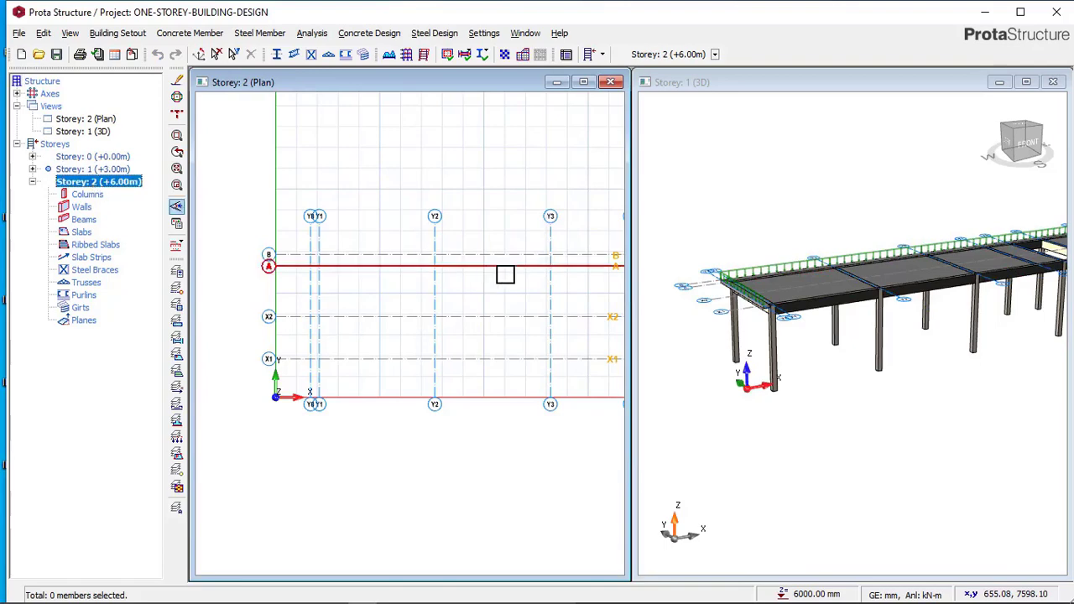
double_click(93, 172)
scroll(767, 287, "down", 1)
middle_click_drag(767, 286, 856, 283)
scroll(856, 283, "up", 2)
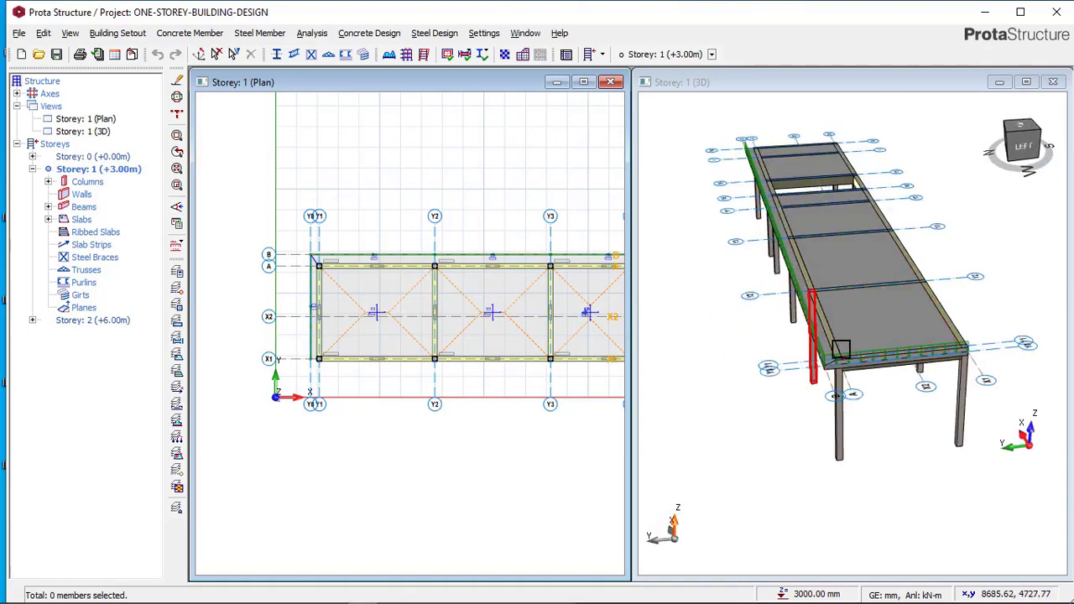
middle_click_drag(844, 360, 812, 315)
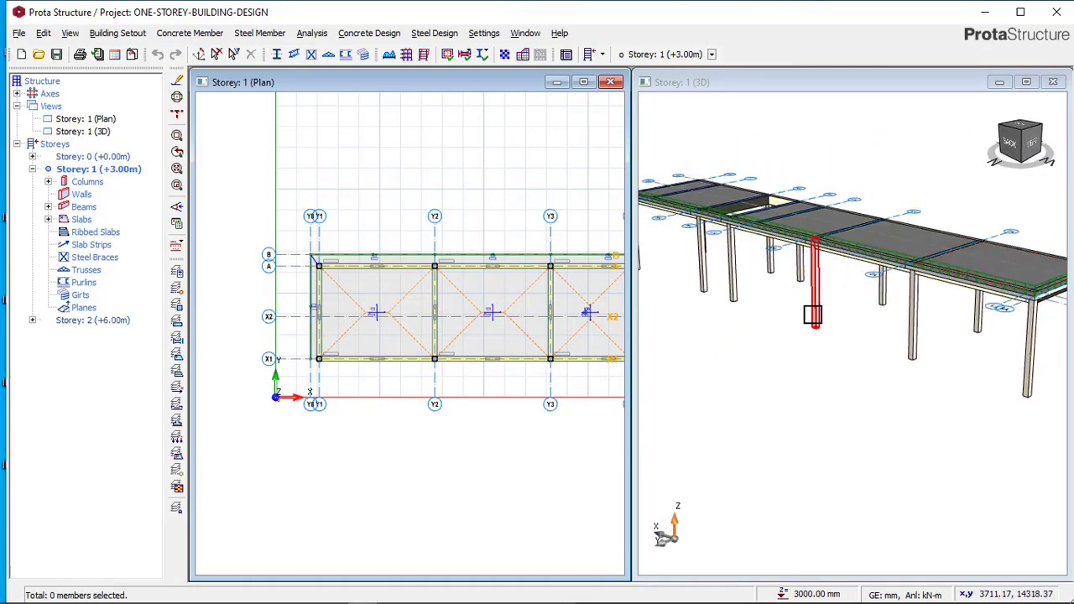
middle_click_drag(440, 157, 412, 223)
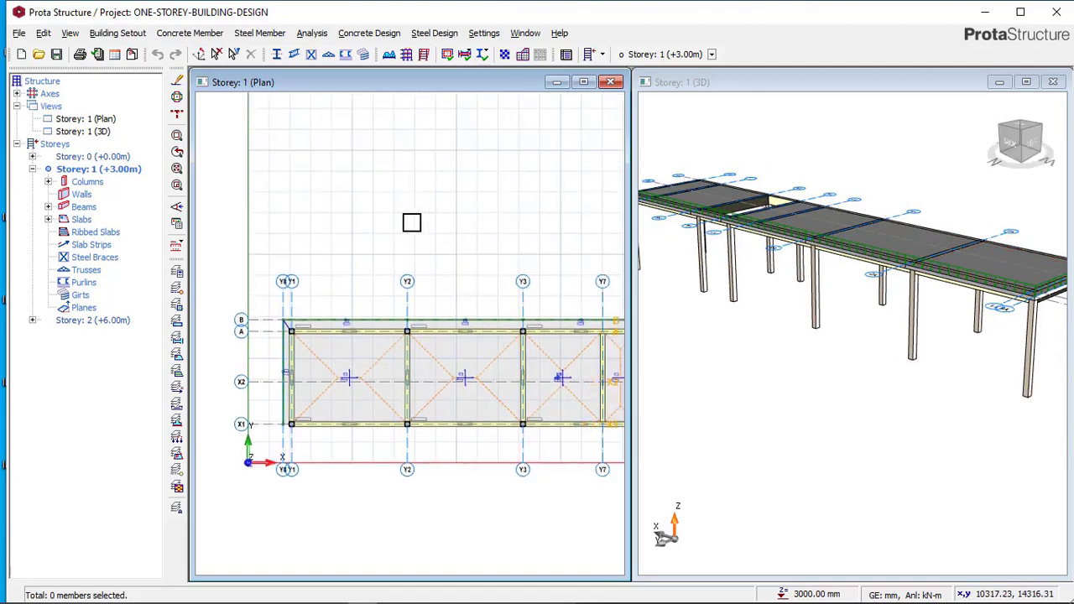
scroll(352, 305, "up", 1)
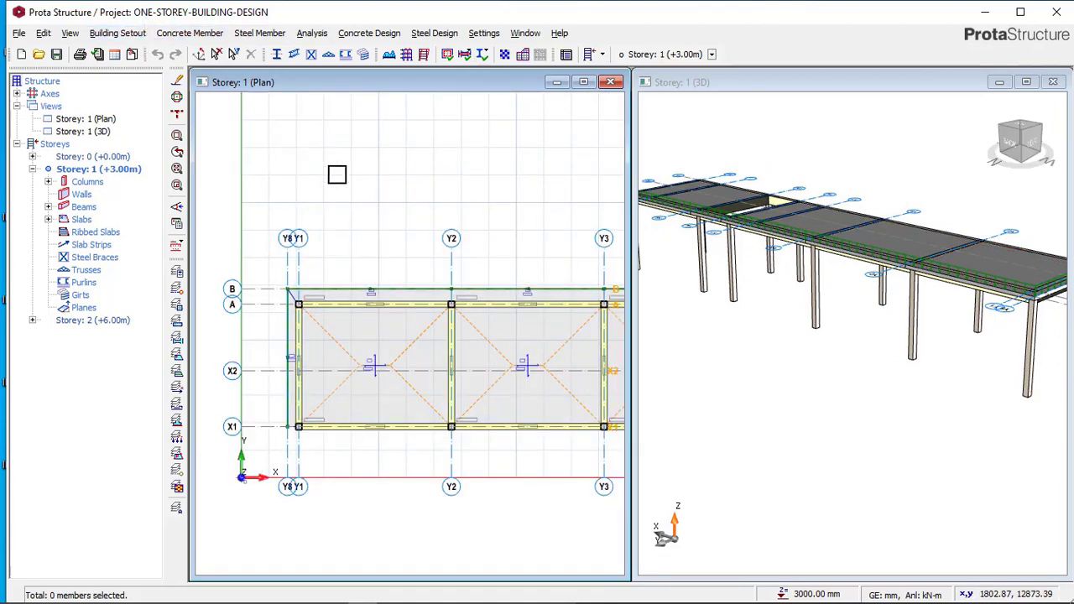
scroll(464, 223, "down", 1)
scroll(375, 291, "up", 4)
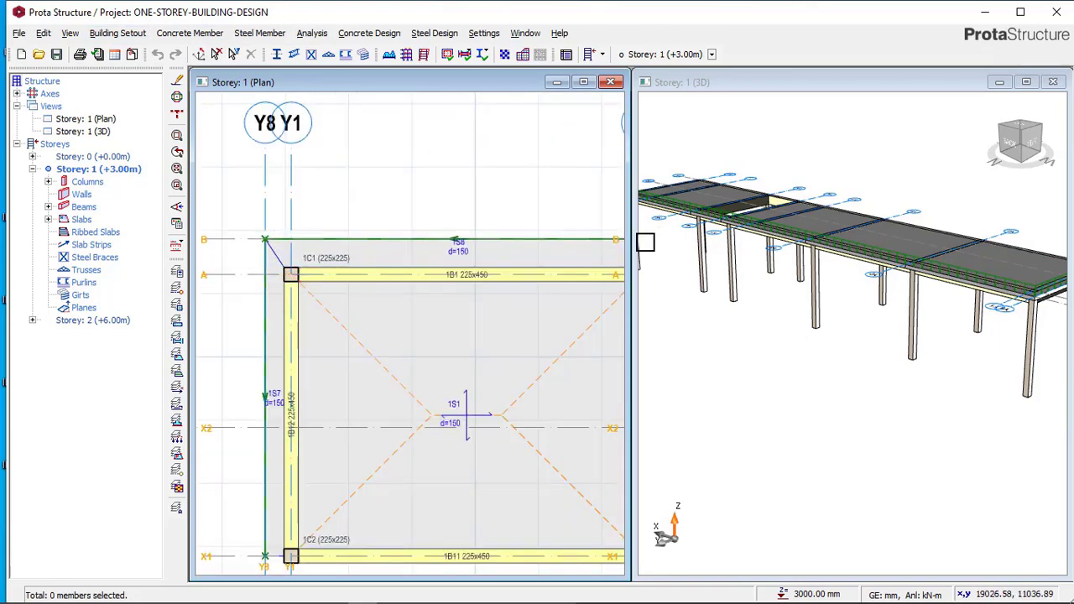
Generate Storey 2 (+6.00m) from Storey 1 (+3.00m) with all member types included
left_click(118, 34)
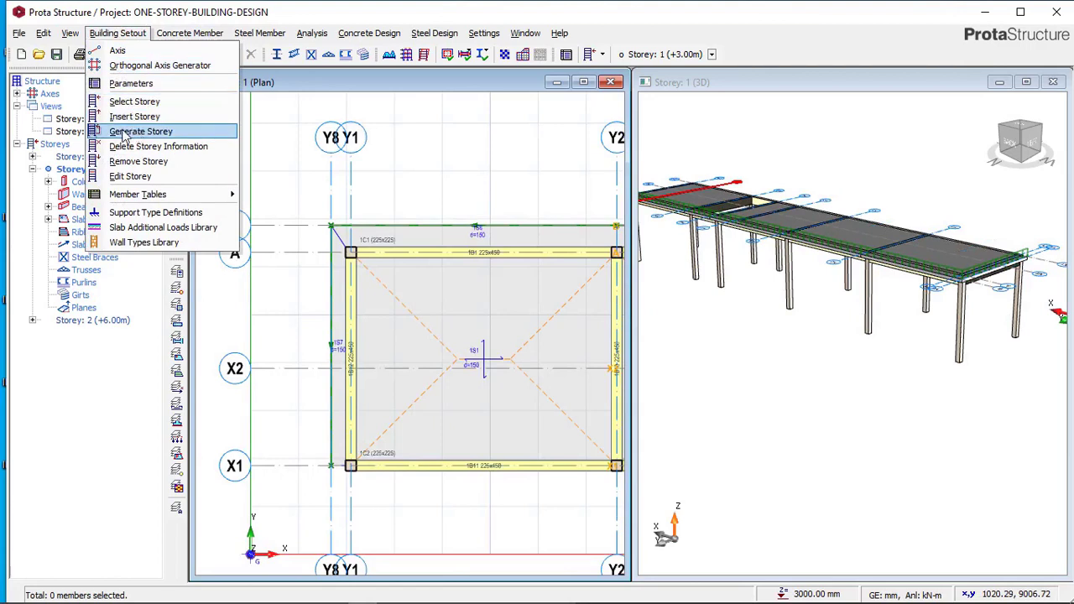
left_click(174, 134)
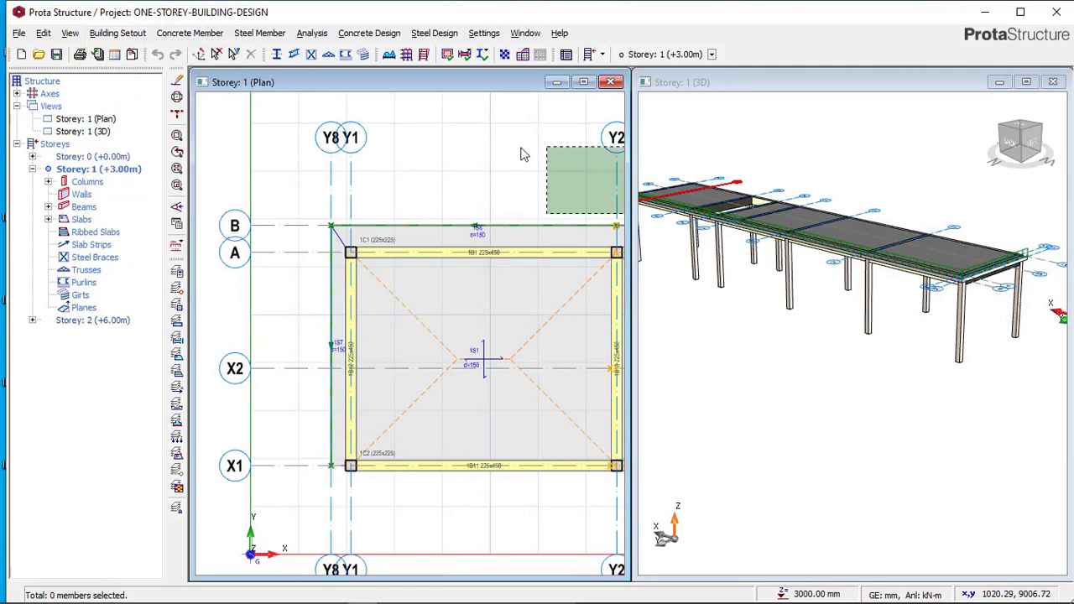
double_click(96, 334)
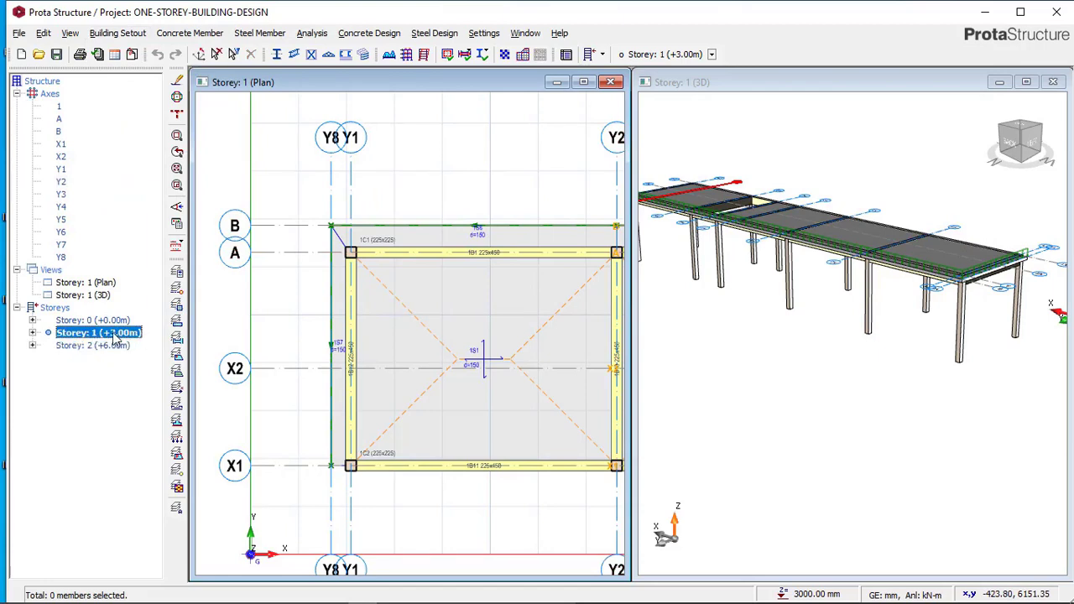
left_click(118, 33)
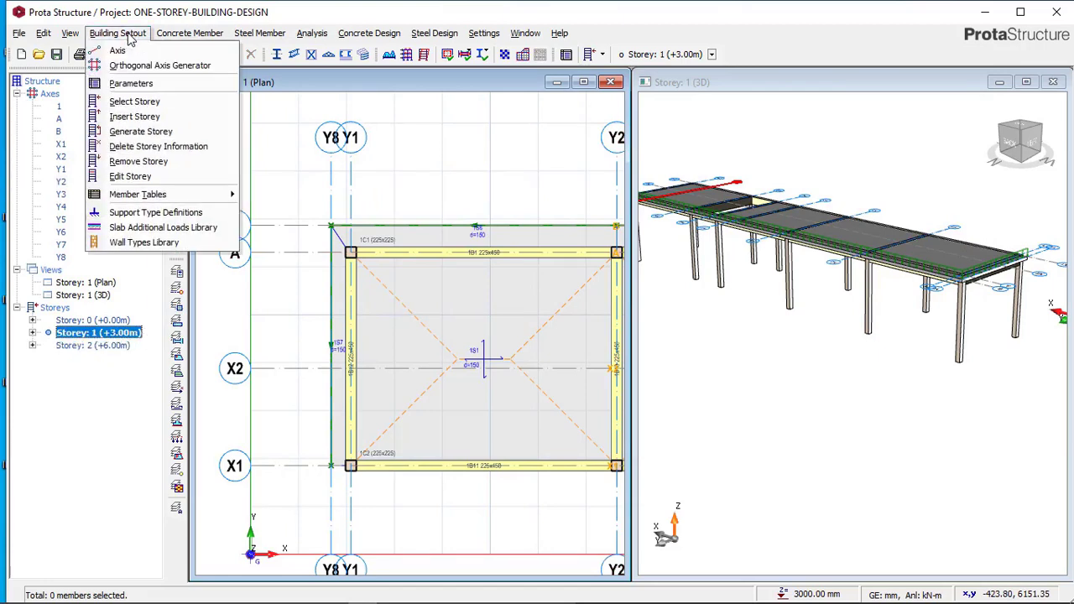
left_click(133, 132)
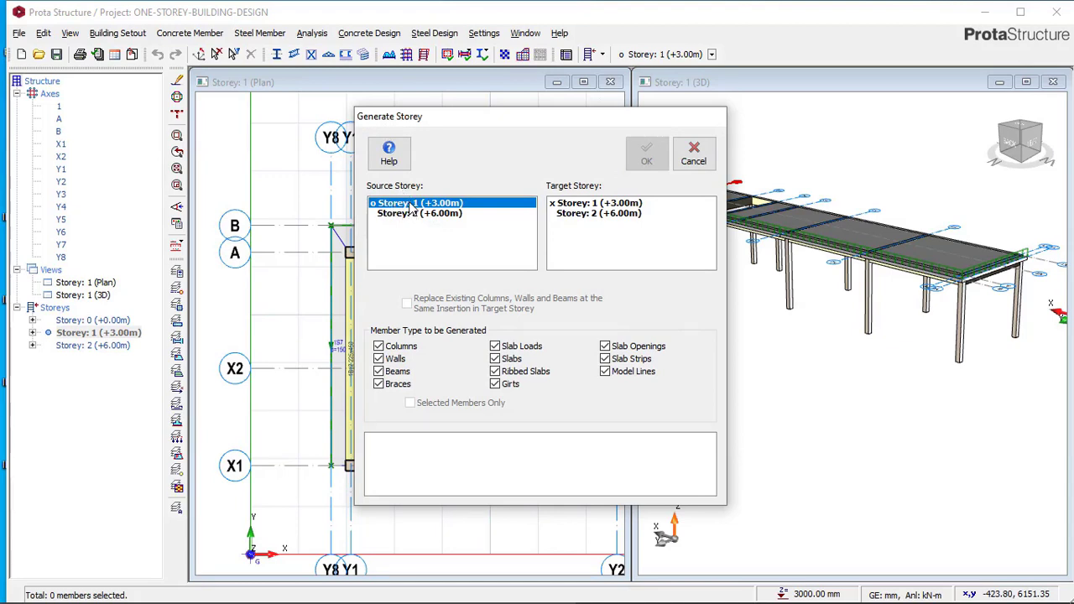
left_click(587, 214)
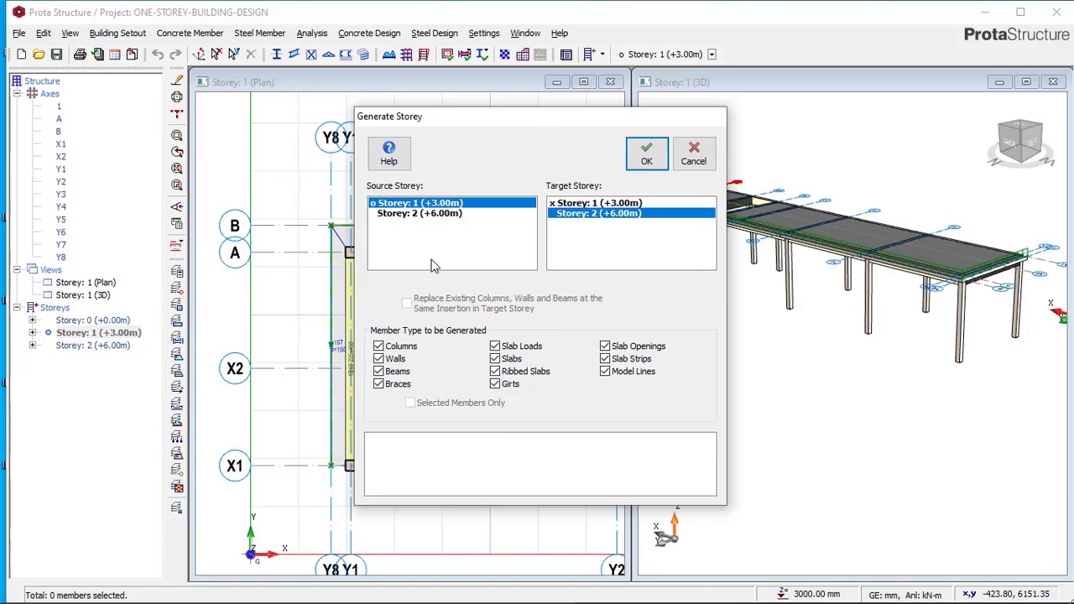
left_click(646, 153)
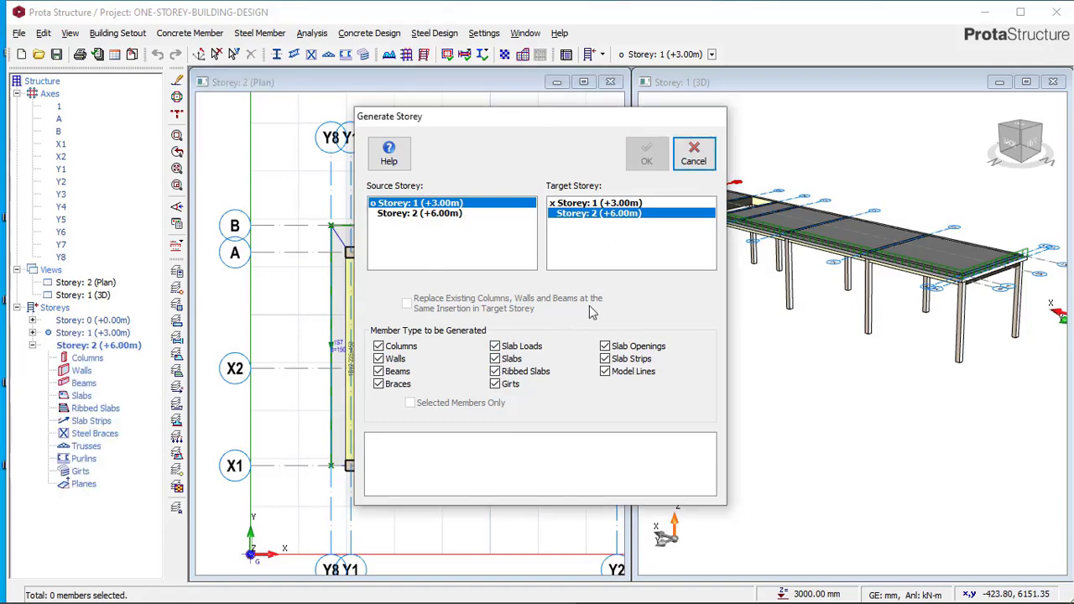
left_click(694, 153)
Examine the two-storey frame and its parapet loads from several sides in 3D, and activate Storey 2 (+6.00m)
scroll(869, 279, "down", 1)
scroll(914, 323, "up", 1)
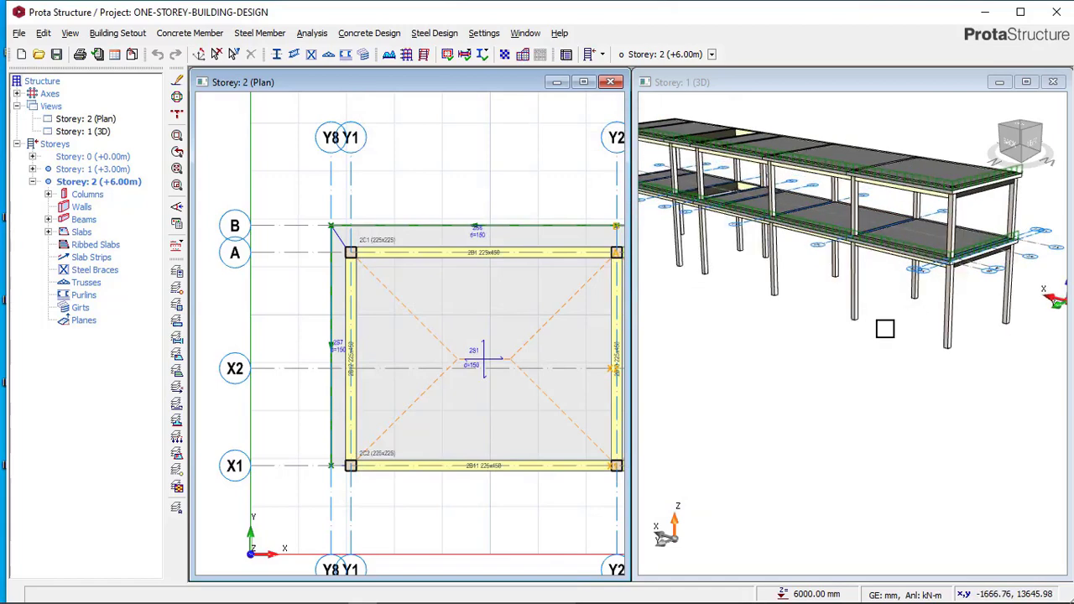
scroll(918, 300, "up", 1)
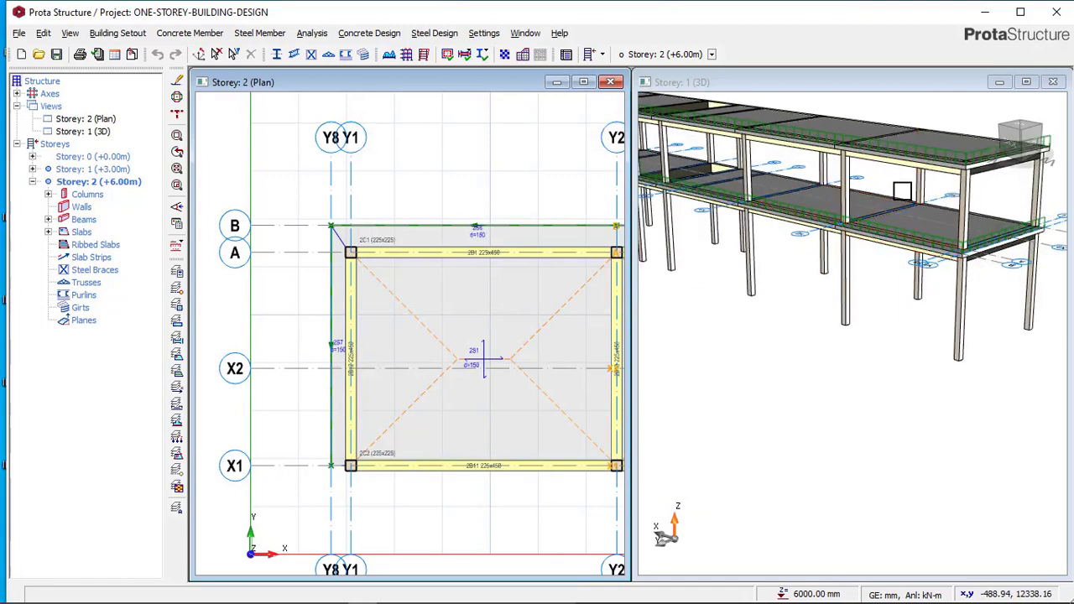
scroll(818, 205, "down", 1)
left_click_drag(923, 178, 816, 200)
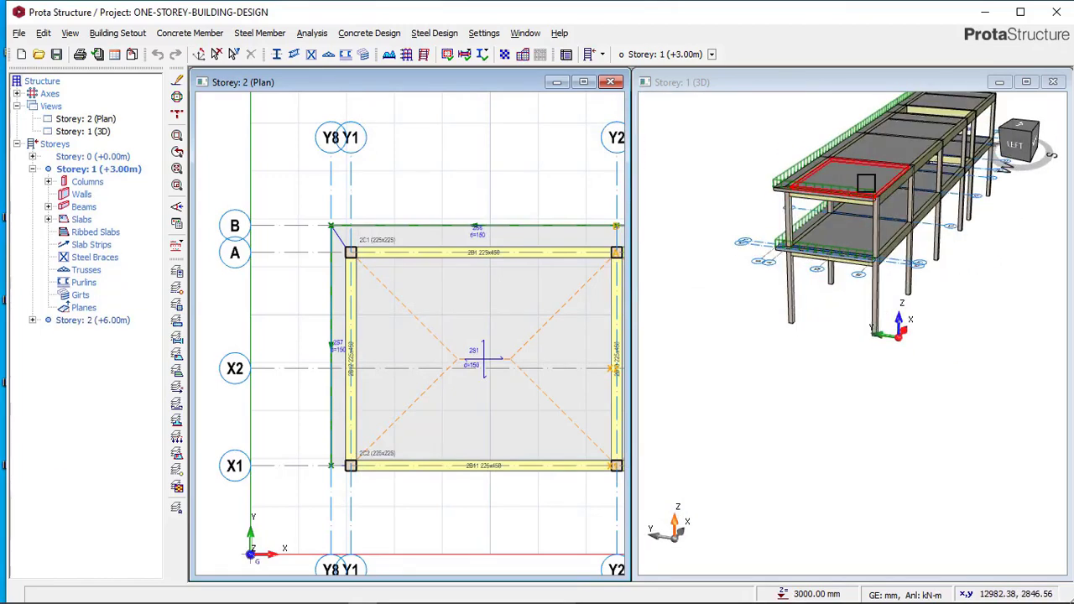
scroll(865, 182, "up", 1)
middle_click_drag(896, 152, 844, 202)
scroll(846, 203, "down", 1)
left_click_drag(856, 202, 827, 202)
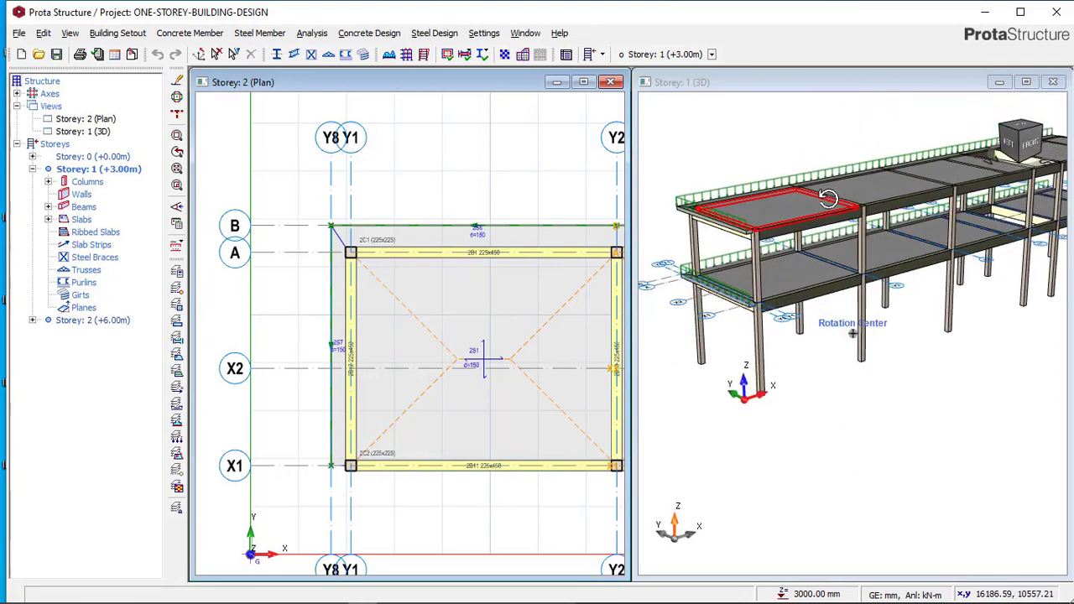
middle_click_drag(809, 198, 745, 195)
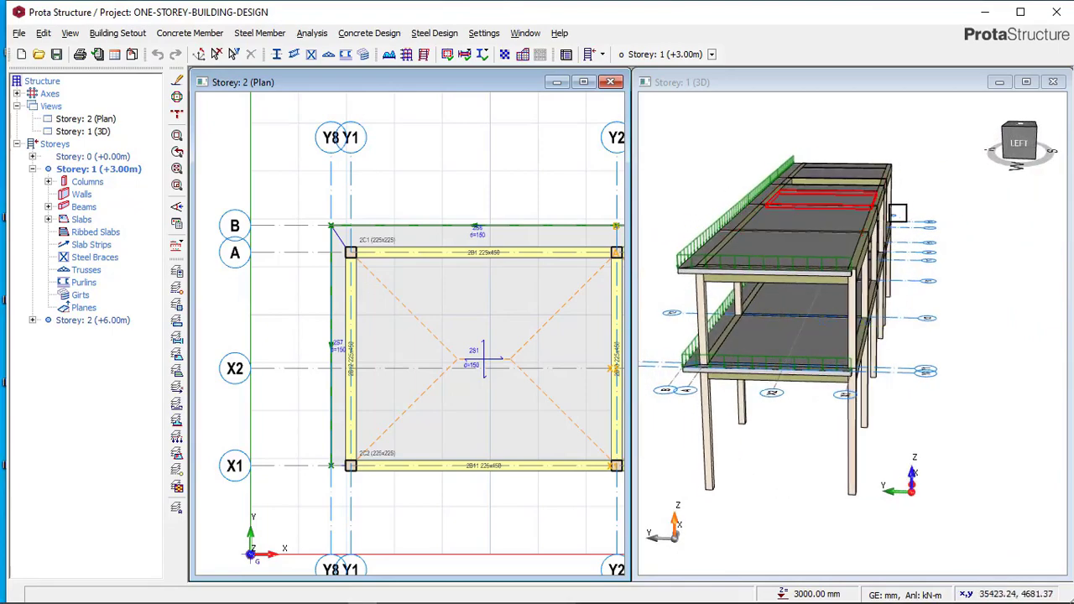
middle_click_drag(898, 212, 757, 245)
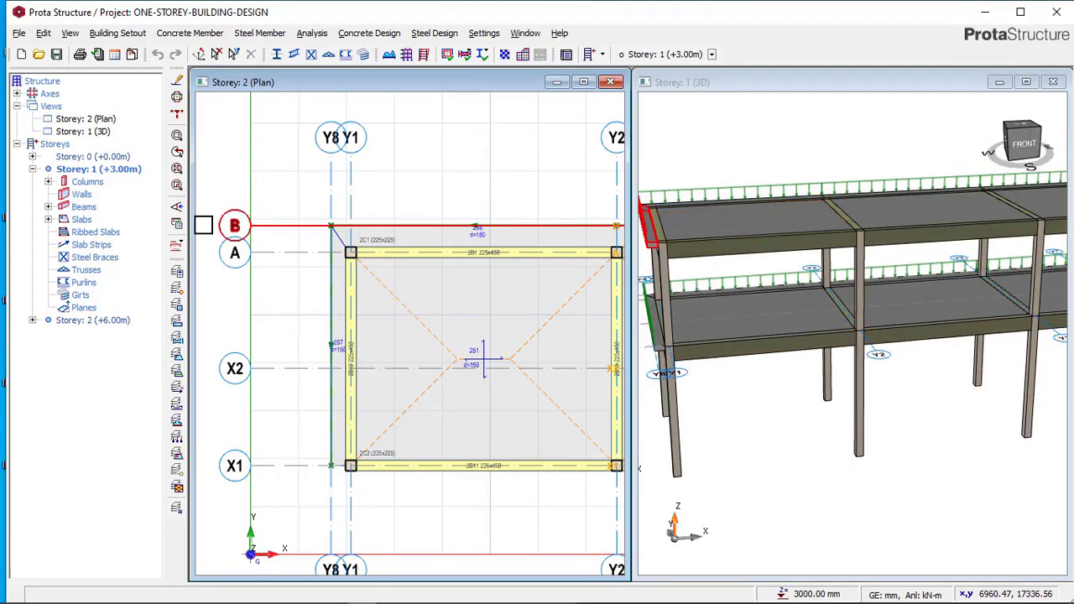
double_click(83, 323)
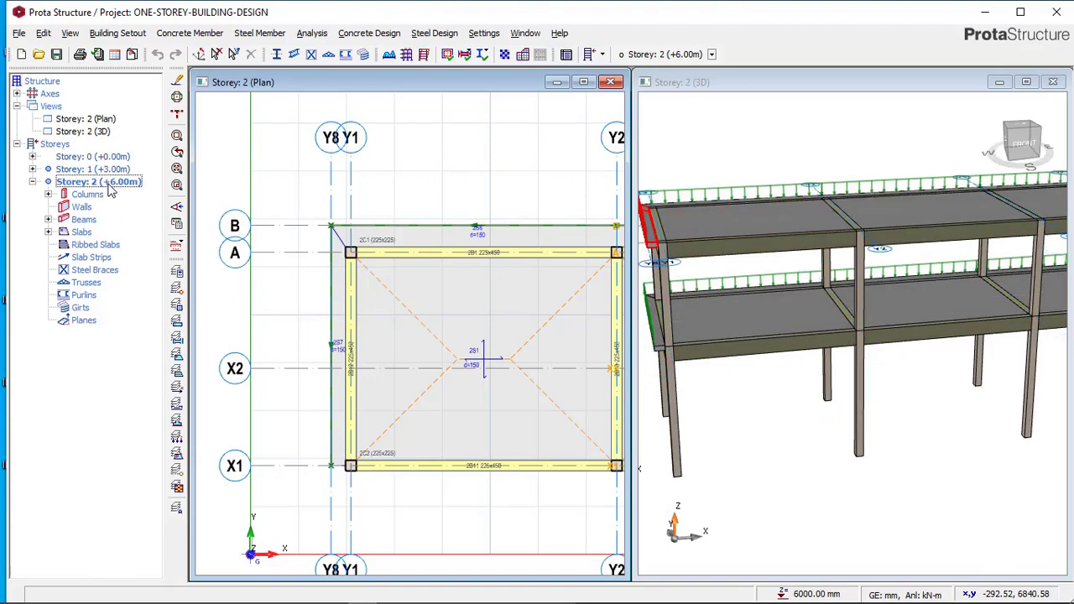
Delete the two interior slabs of Storey 2 between axes Y1 and Y3
scroll(286, 216, "down", 2)
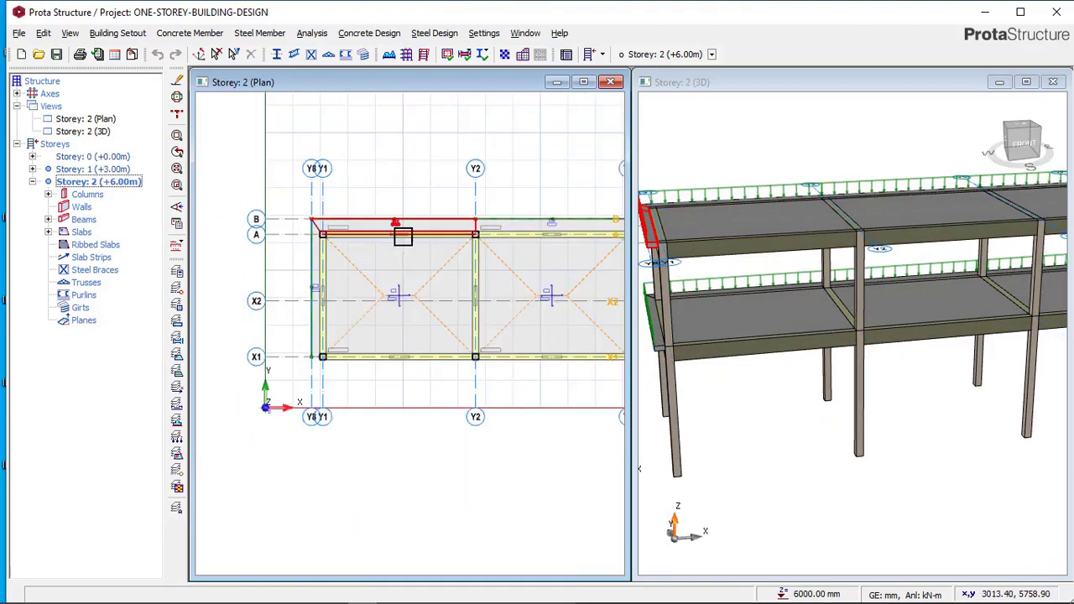
scroll(363, 246, "down", 2)
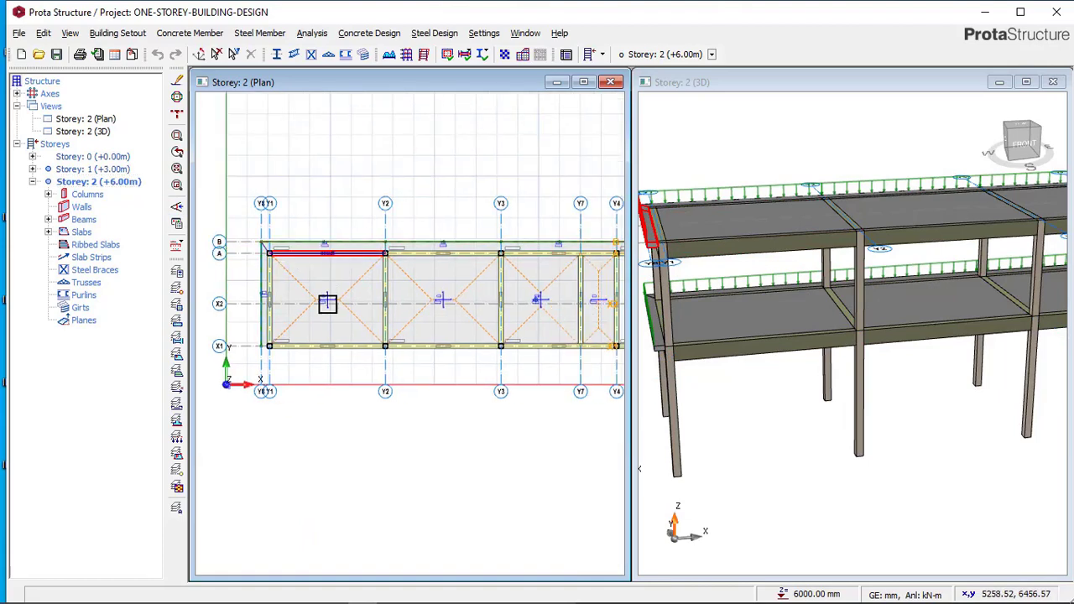
left_click(327, 297)
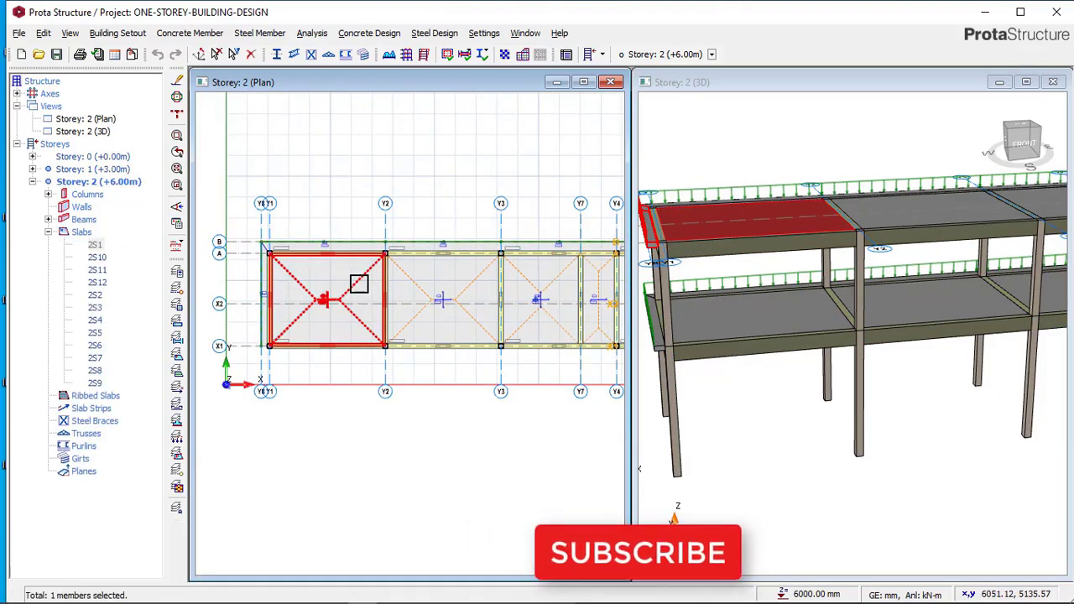
key("Delete")
left_click(441, 294)
scroll(333, 239, "down", 4)
scroll(742, 226, "down", 1)
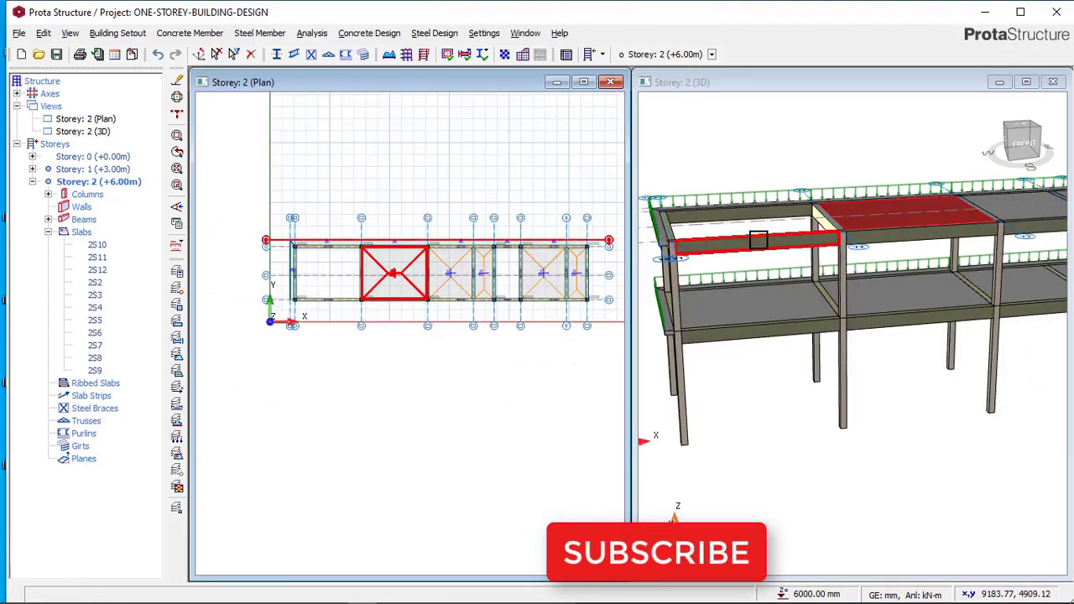
scroll(758, 239, "down", 3)
scroll(445, 266, "up", 1)
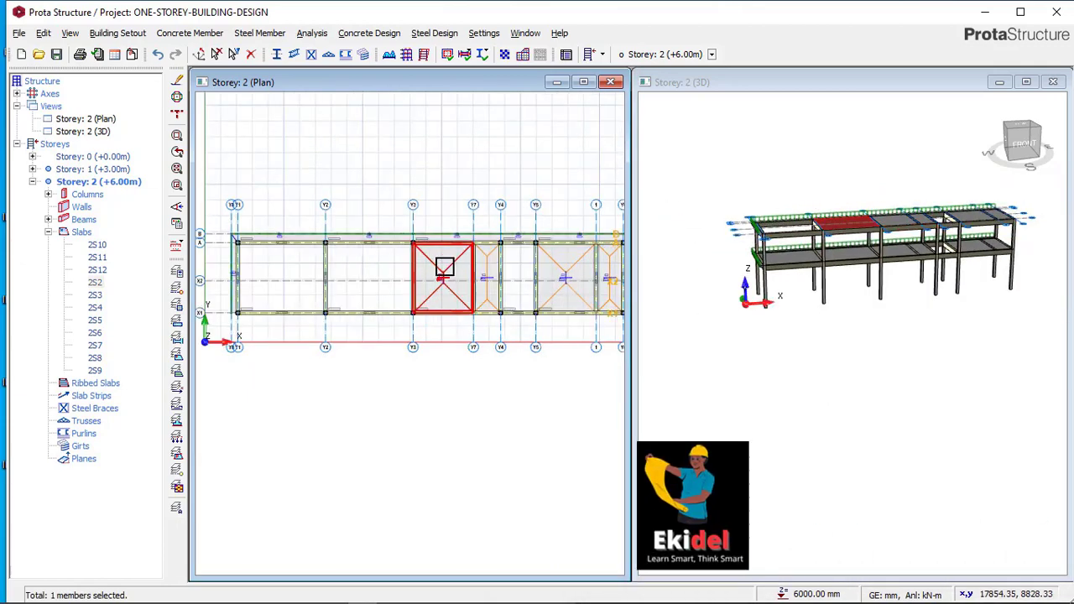
Delete the two interior slabs of Storey 2 between axes Y3 and Y4
left_click(445, 267)
scroll(794, 265, "up", 3)
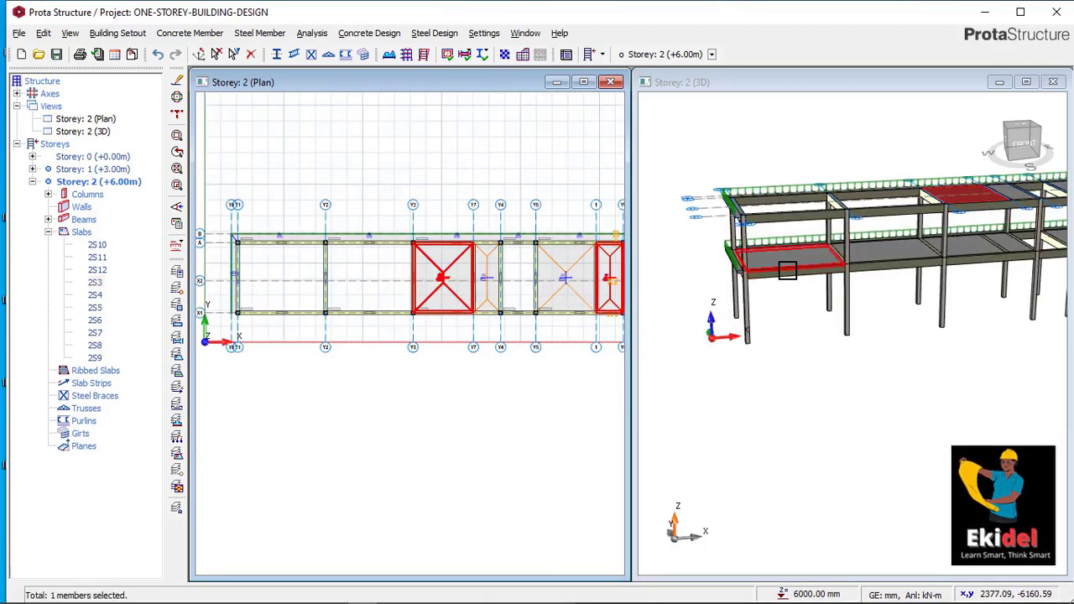
key("Delete")
left_click(492, 271)
key("Delete")
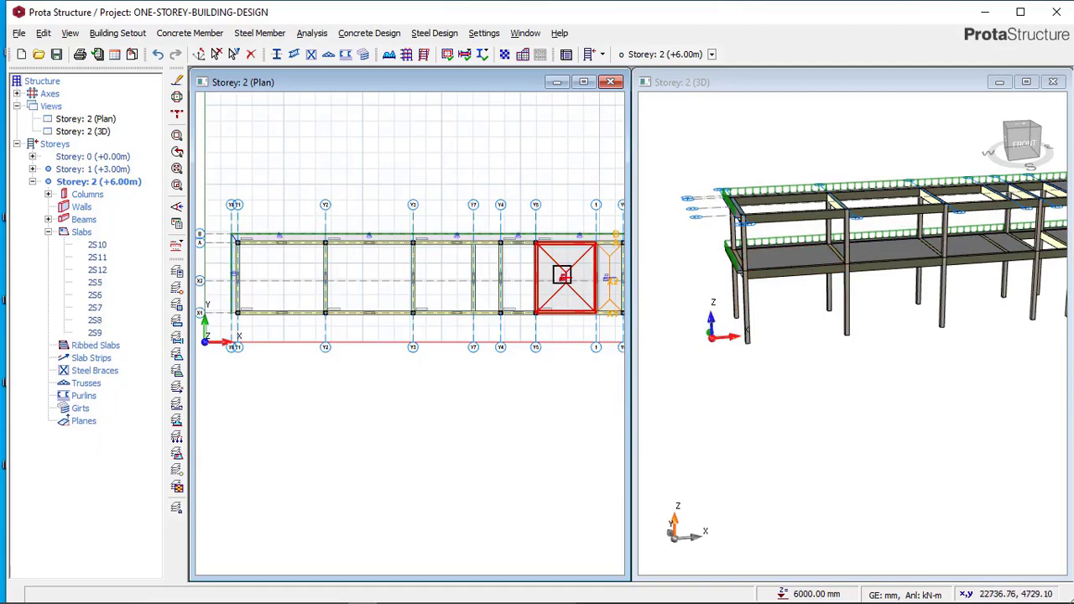
Delete the last two interior slabs of Storey 2, between axes Y5 and Y6
left_click(562, 275)
key("Delete")
scroll(353, 252, "down", 2)
scroll(516, 256, "up", 4)
left_click(495, 262)
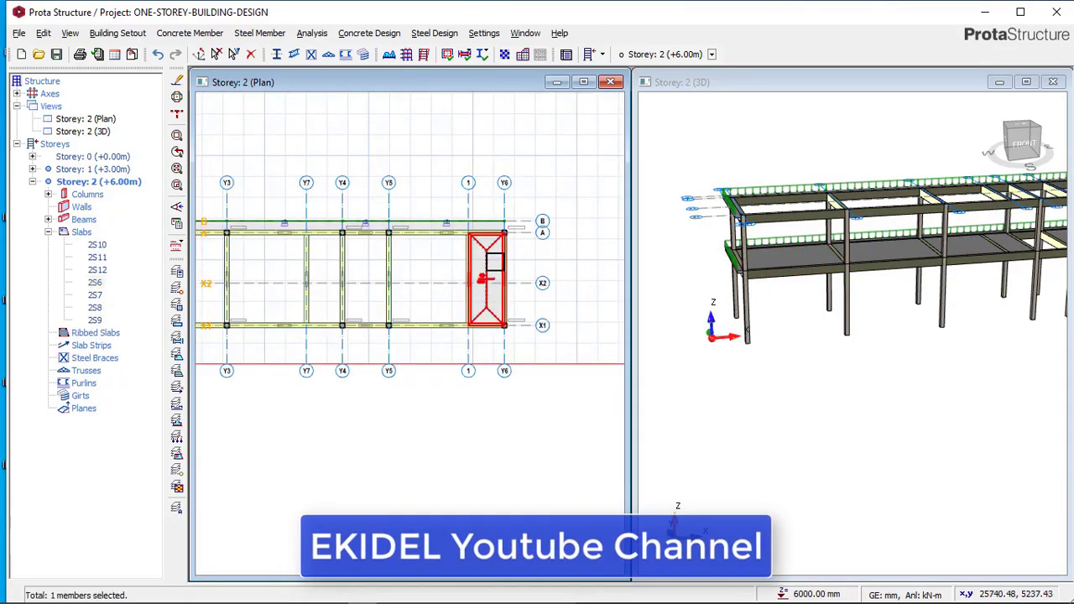
key("Delete")
scroll(454, 231, "up", 1)
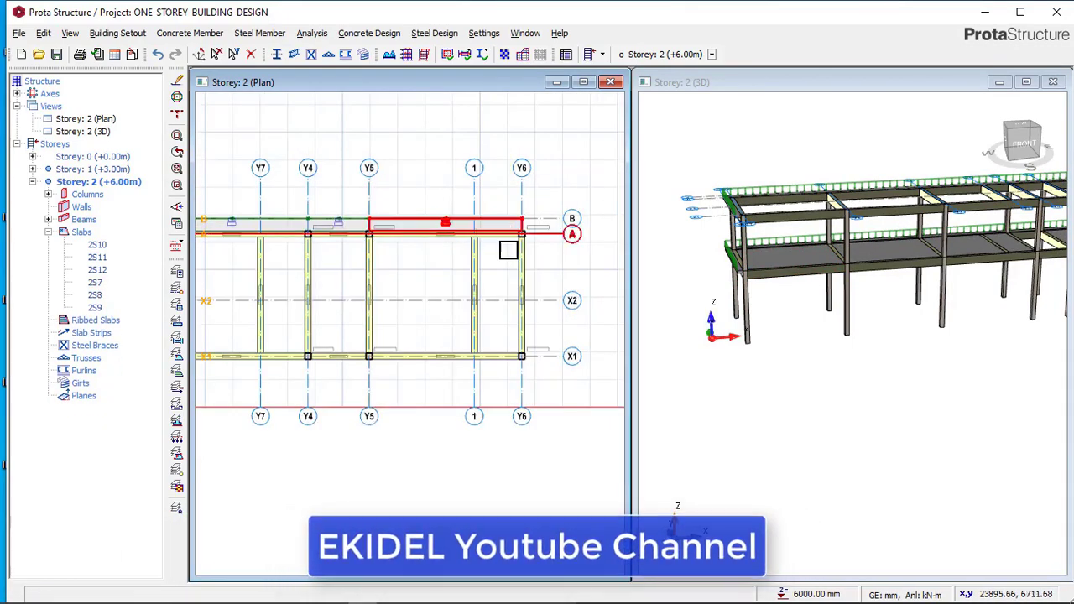
Delete the Storey 2 cantilever slabs along axis B between axes Y3 and Y6
key("Delete")
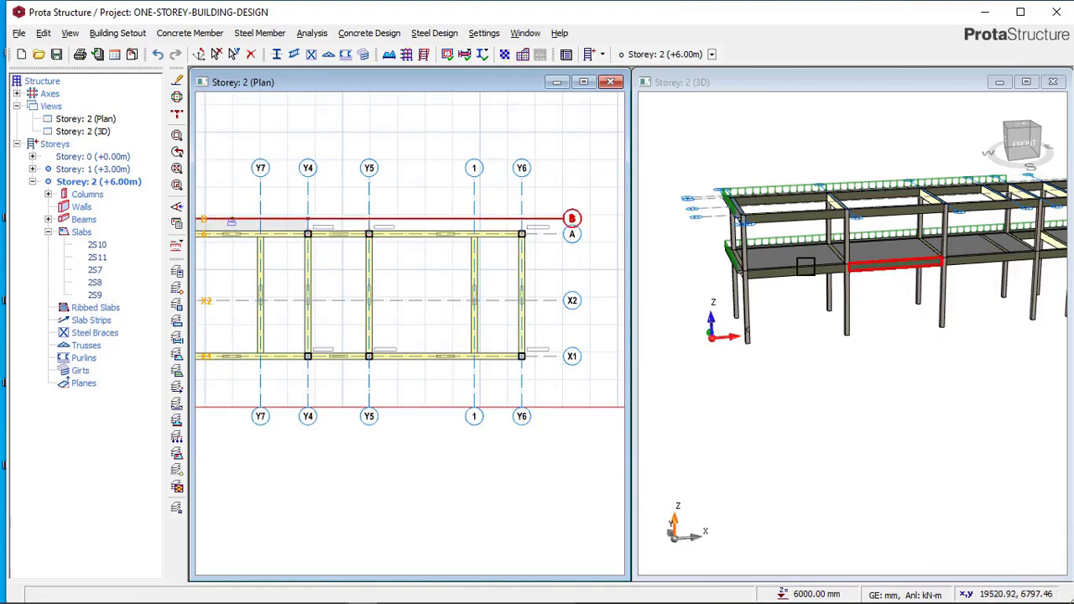
key("Delete")
scroll(504, 268, "down", 1)
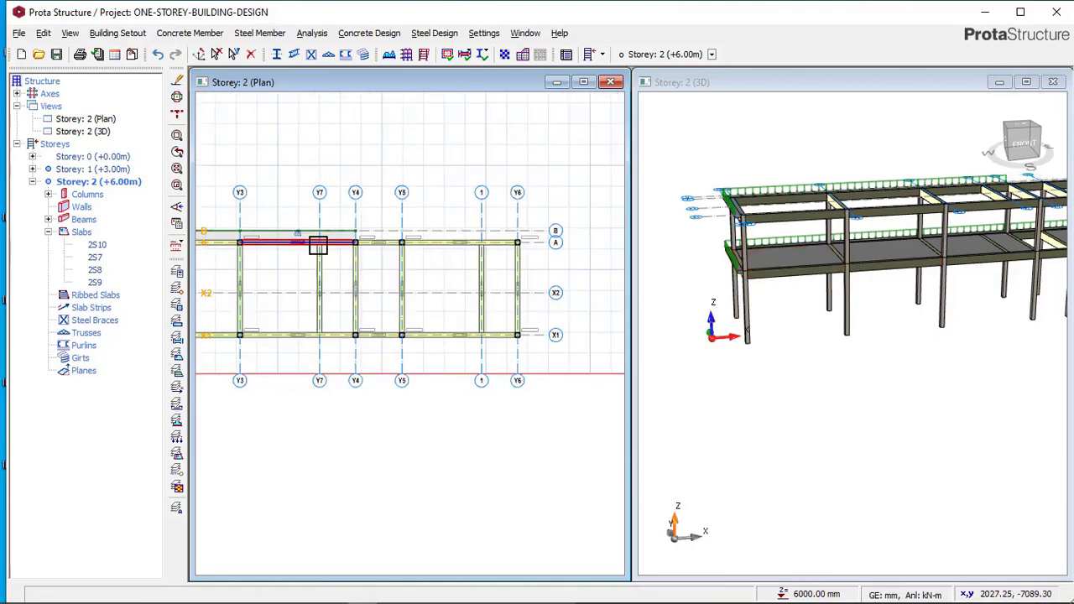
scroll(317, 235, "up", 1)
scroll(311, 240, "down", 1)
key("Delete")
scroll(448, 240, "up", 1)
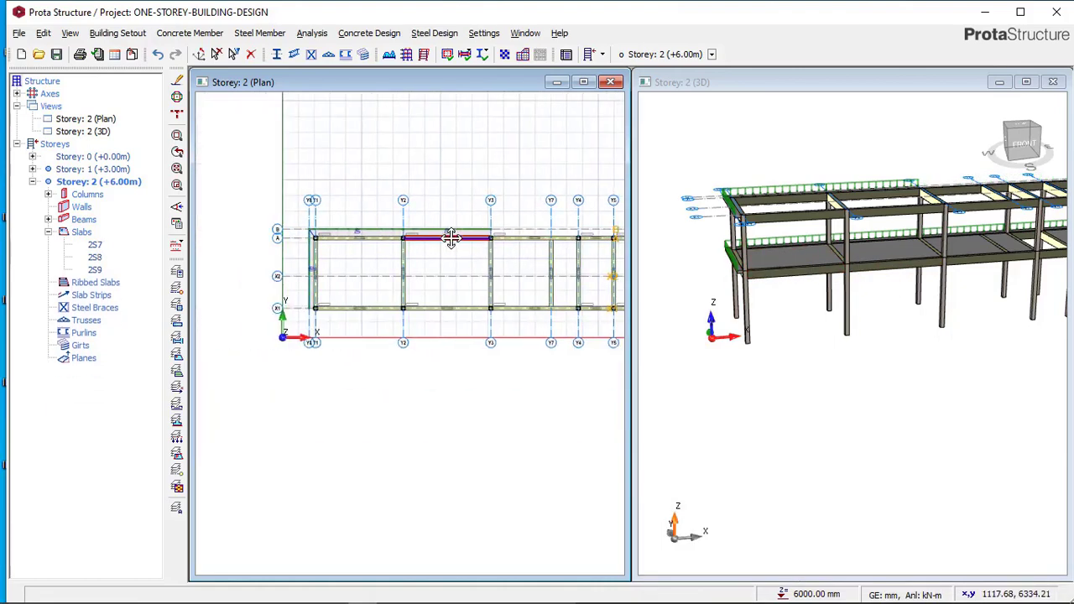
Delete the remaining Storey 2 cantilever slabs along axis B from Y8 to Y3 and along axis Y8
key("Delete")
left_click(302, 235)
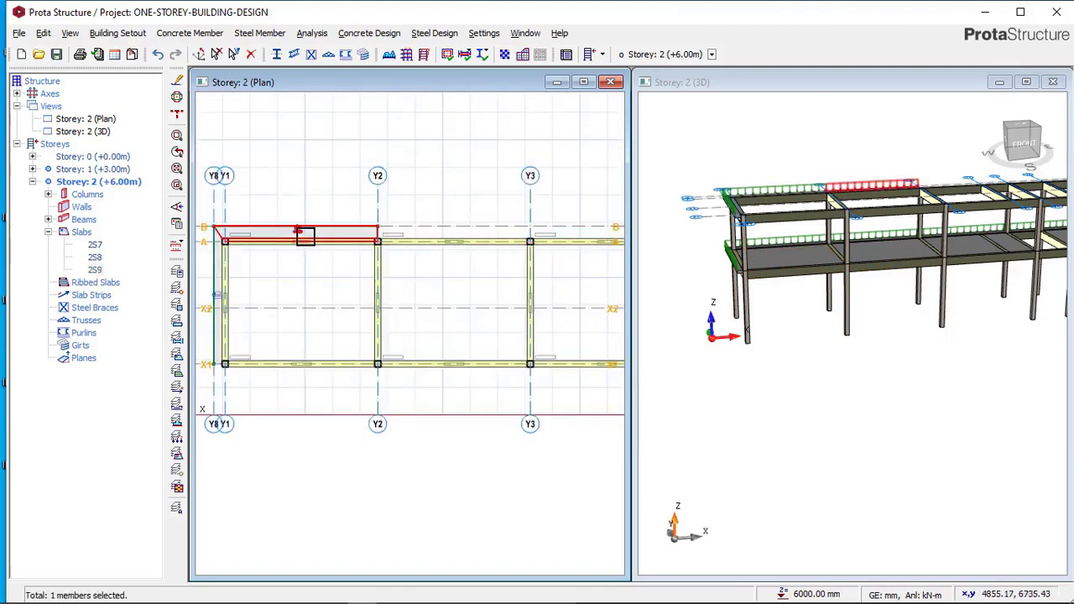
key("Delete")
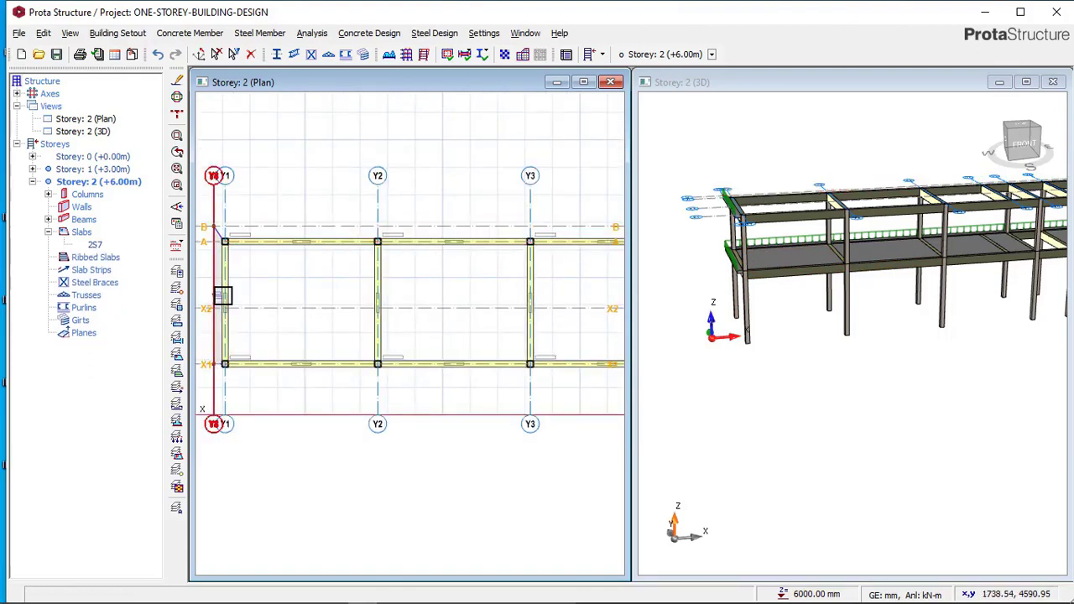
scroll(222, 296, "up", 2)
left_click(243, 294)
scroll(336, 223, "down", 3)
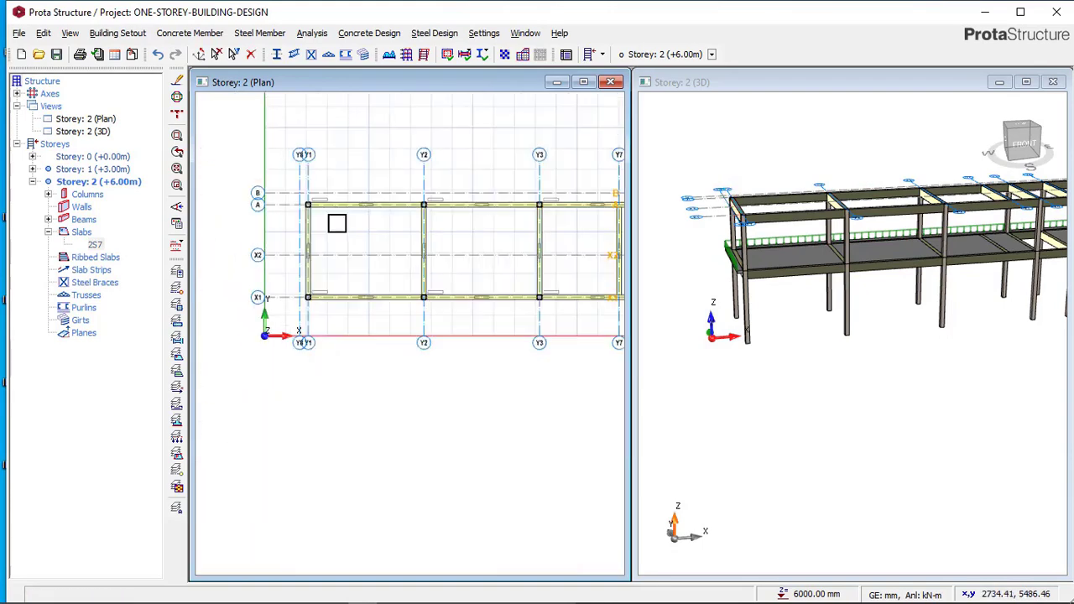
scroll(323, 229, "up", 3)
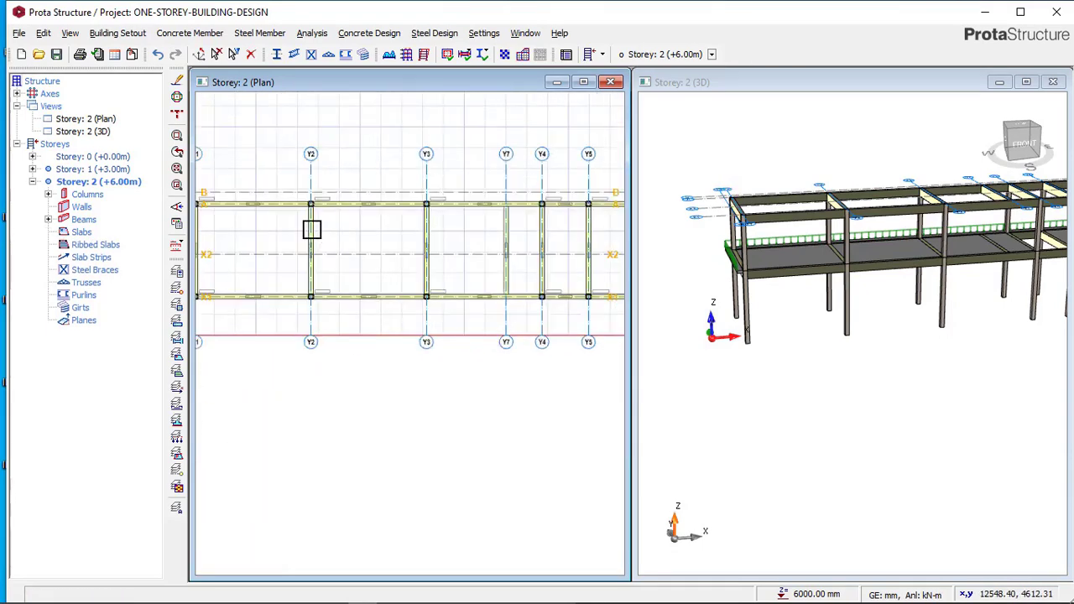
Activate Storey 1 (+3.00m) to check its slabs, then make Storey 2 (+6.00m) active again
double_click(106, 170)
scroll(394, 211, "down", 1)
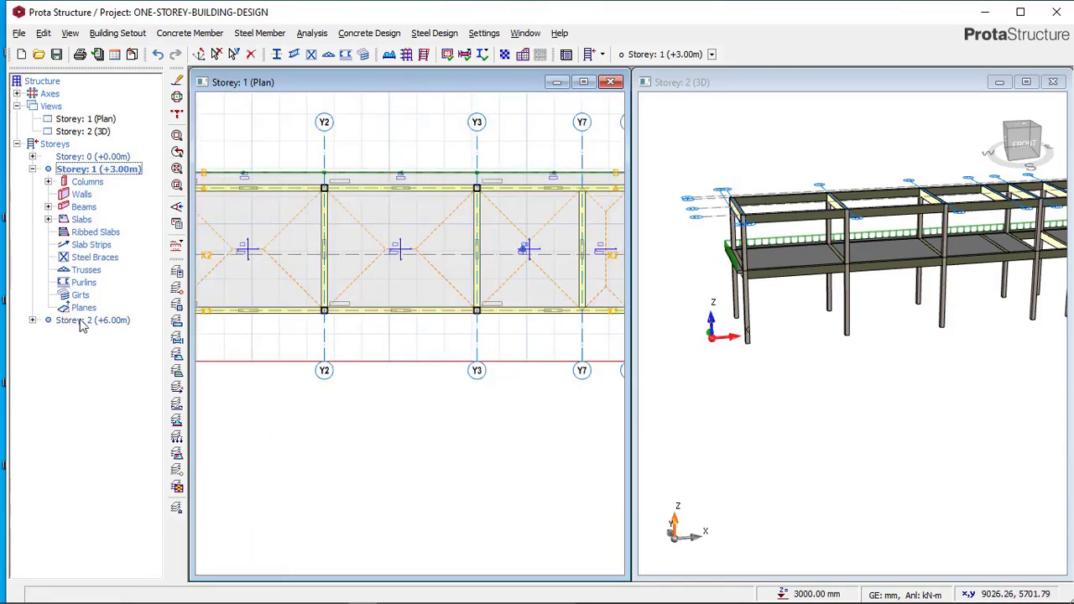
double_click(92, 319)
scroll(395, 223, "down", 2)
scroll(330, 224, "up", 1)
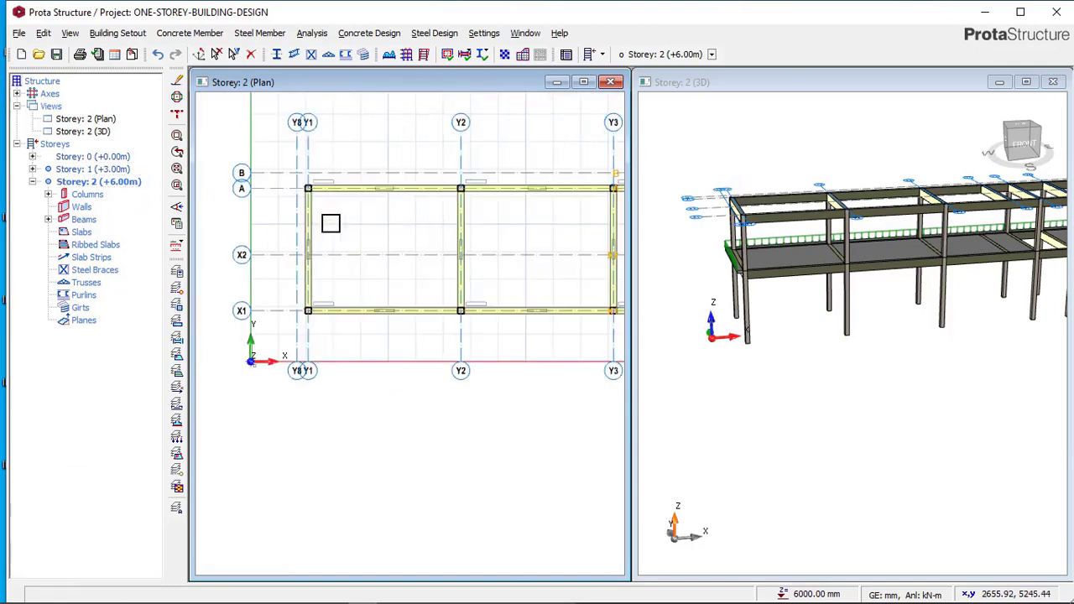
Examine the slab-free Storey 2 frame from several sides in 3D and the section label of beam 2B1 in the plan
scroll(323, 206, "up", 3)
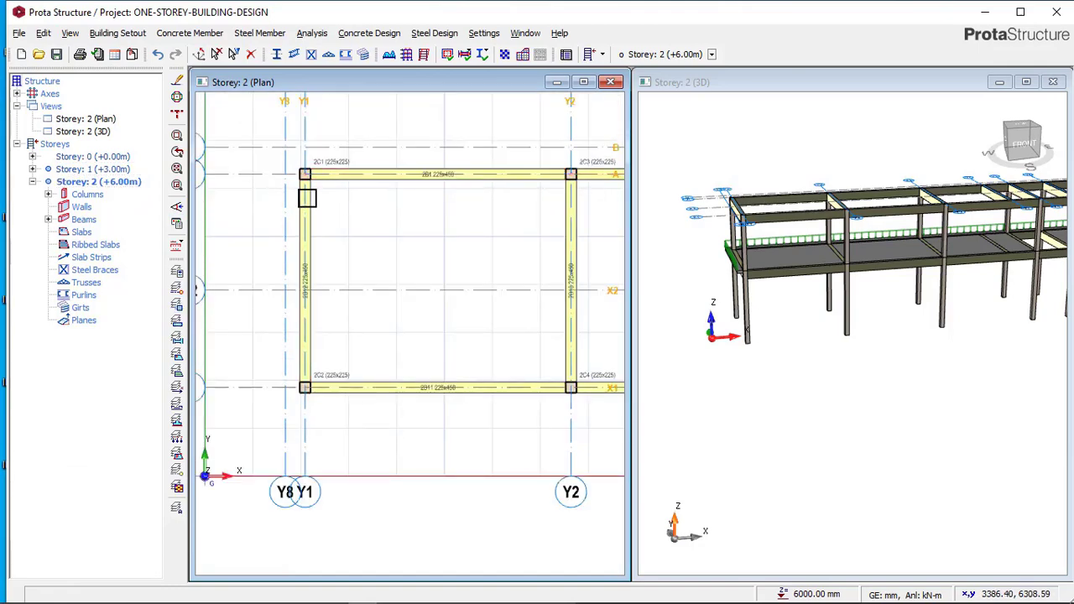
scroll(467, 173, "up", 5)
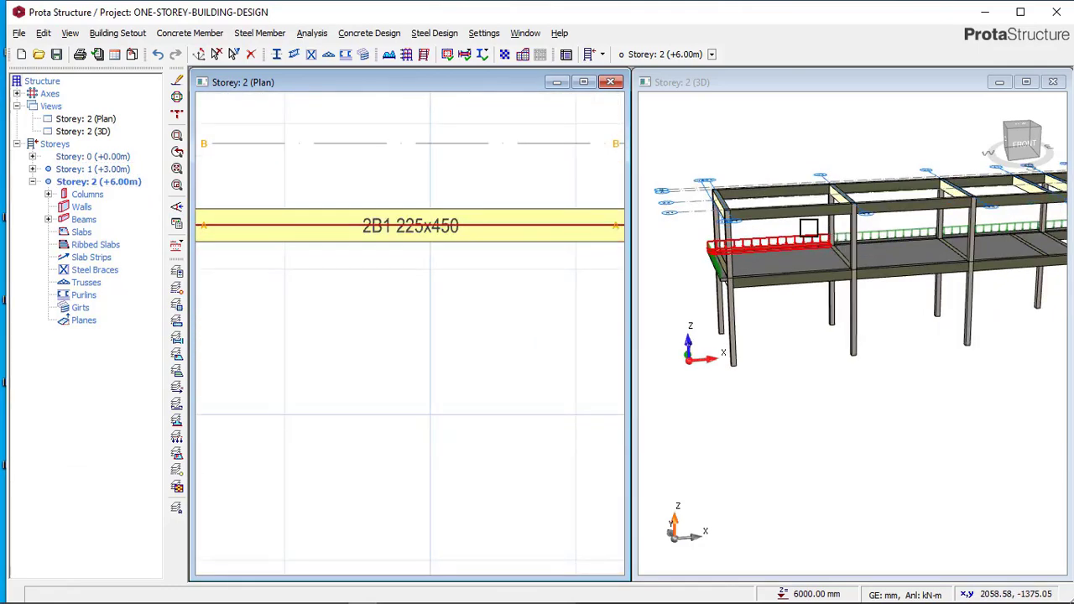
scroll(809, 228, "up", 1)
mouse_move(764, 256)
middle_mouse_down()
mouse_move(904, 269)
mouse_move(935, 240)
mouse_move(859, 229)
middle_mouse_up()
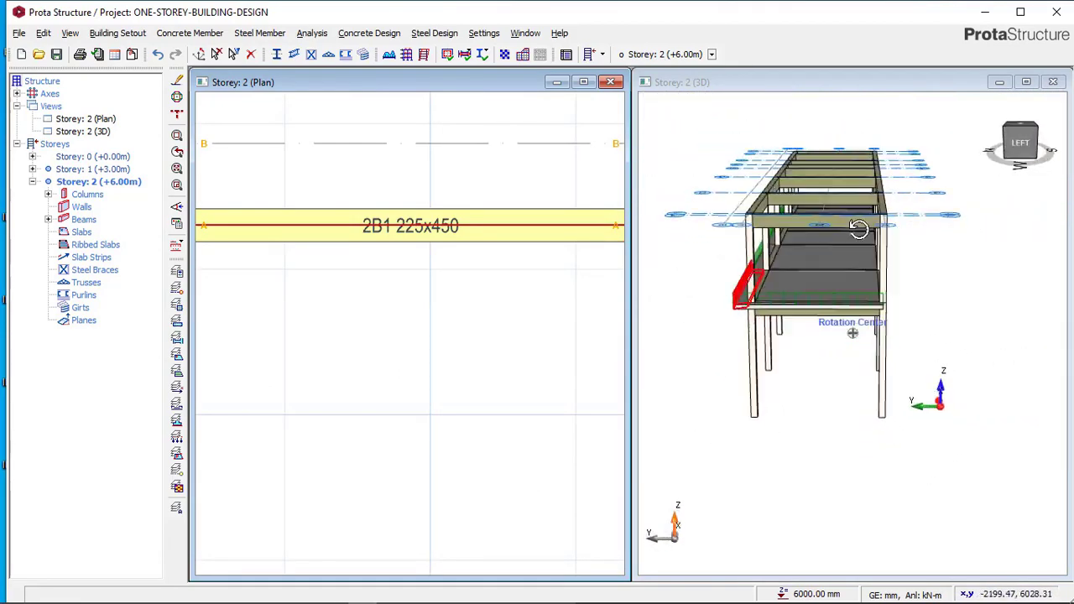
scroll(810, 285, "up", 6)
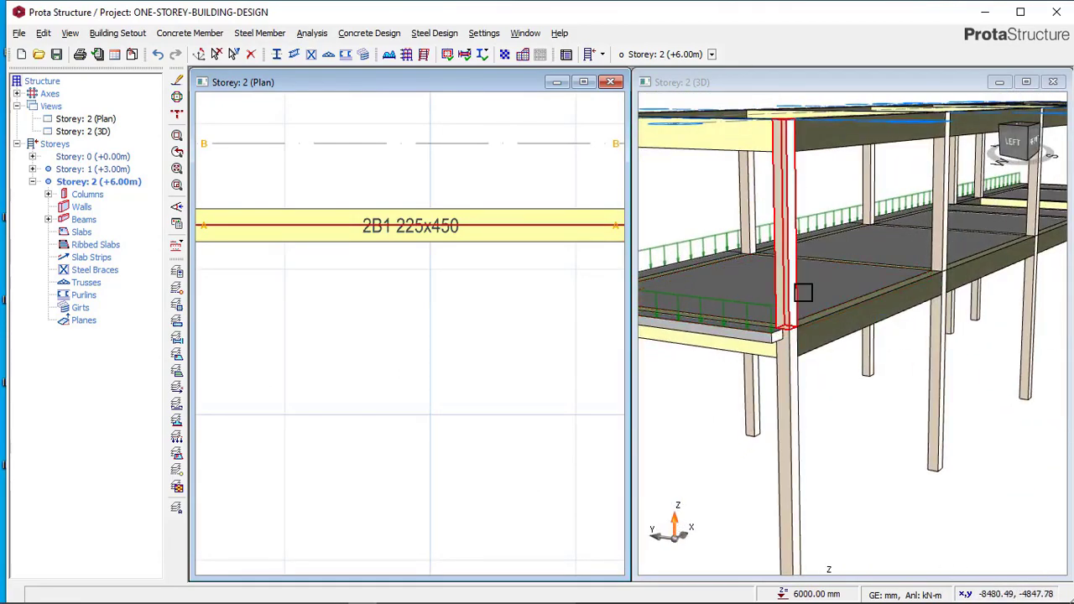
scroll(803, 293, "down", 3)
middle_click_drag(865, 266, 920, 325)
scroll(777, 247, "up", 3)
scroll(770, 242, "down", 2)
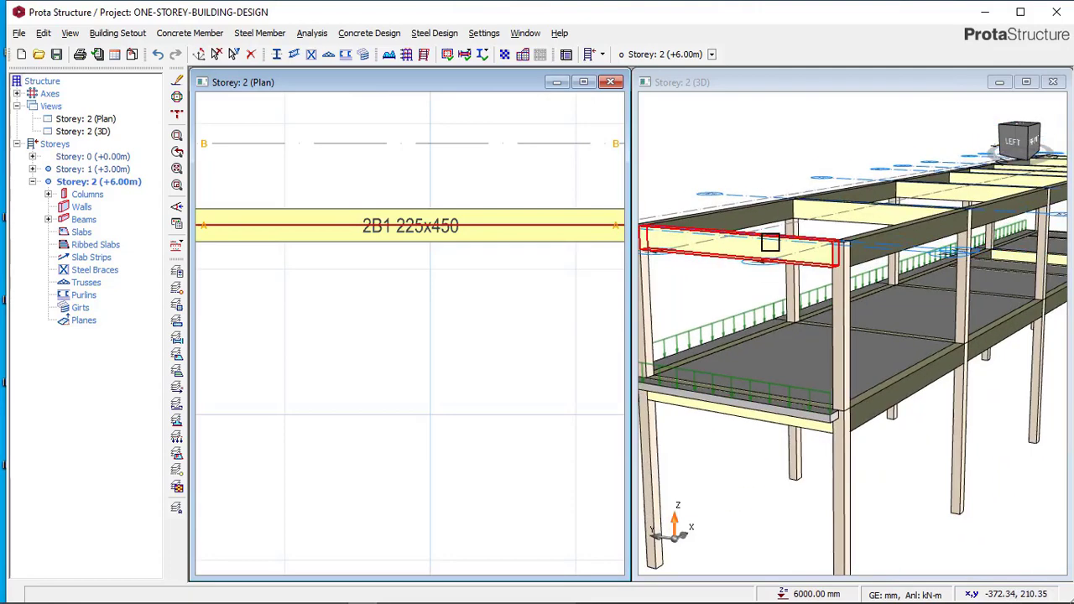
scroll(770, 242, "down", 3)
middle_click_drag(844, 327, 849, 189)
scroll(868, 312, "up", 3)
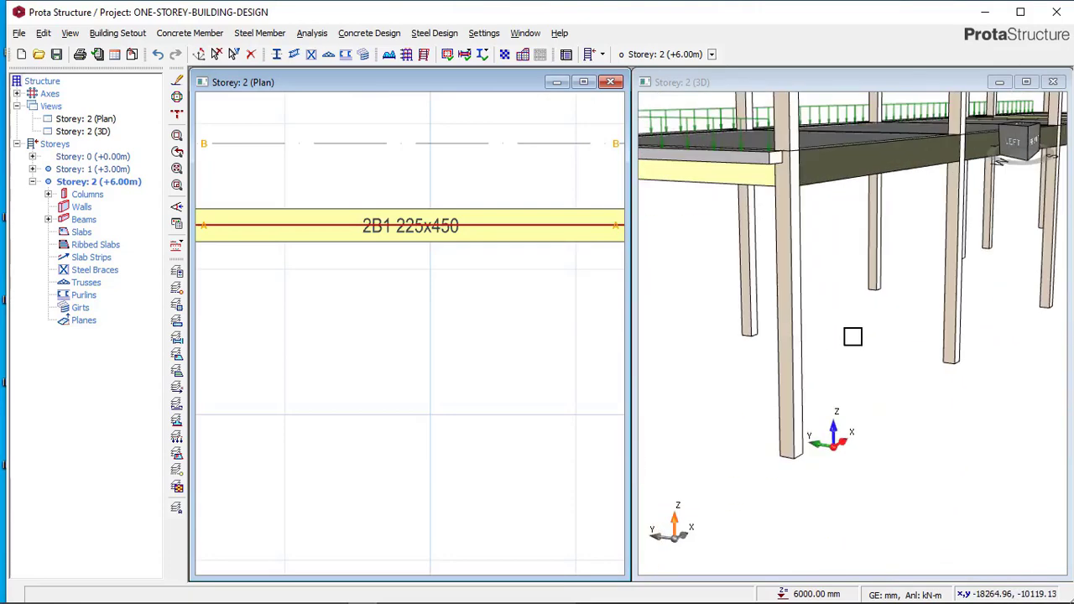
scroll(891, 255, "down", 3)
scroll(856, 235, "up", 6)
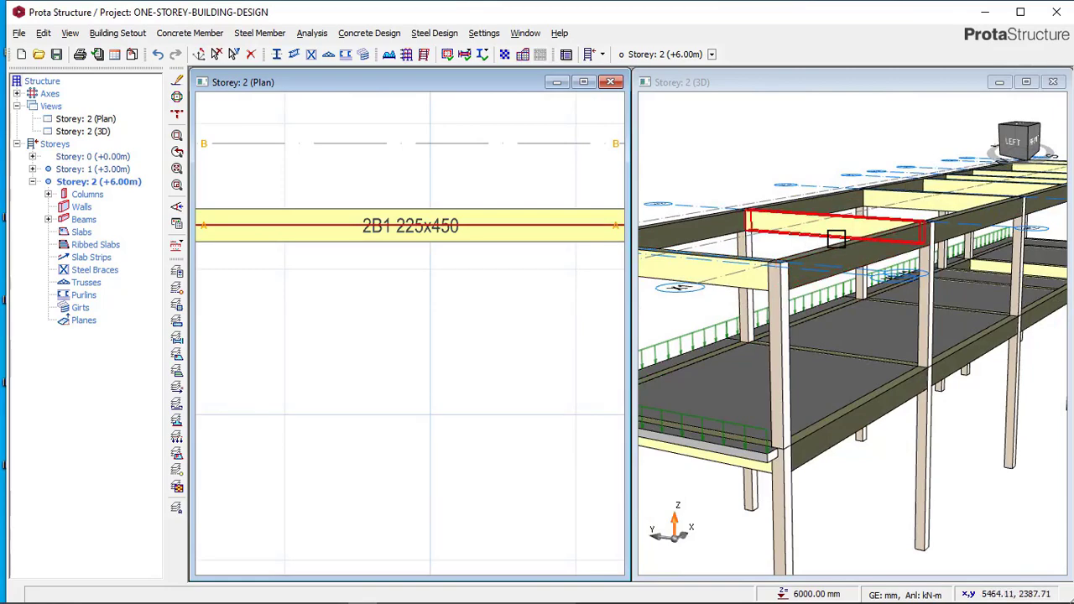
scroll(472, 235, "down", 1)
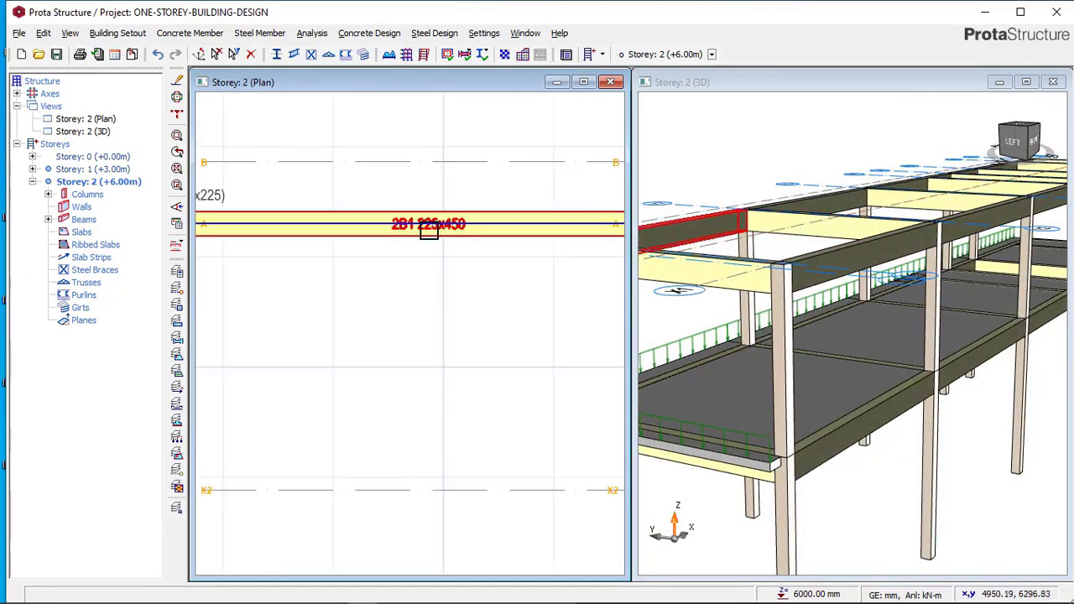
scroll(429, 233, "up", 3)
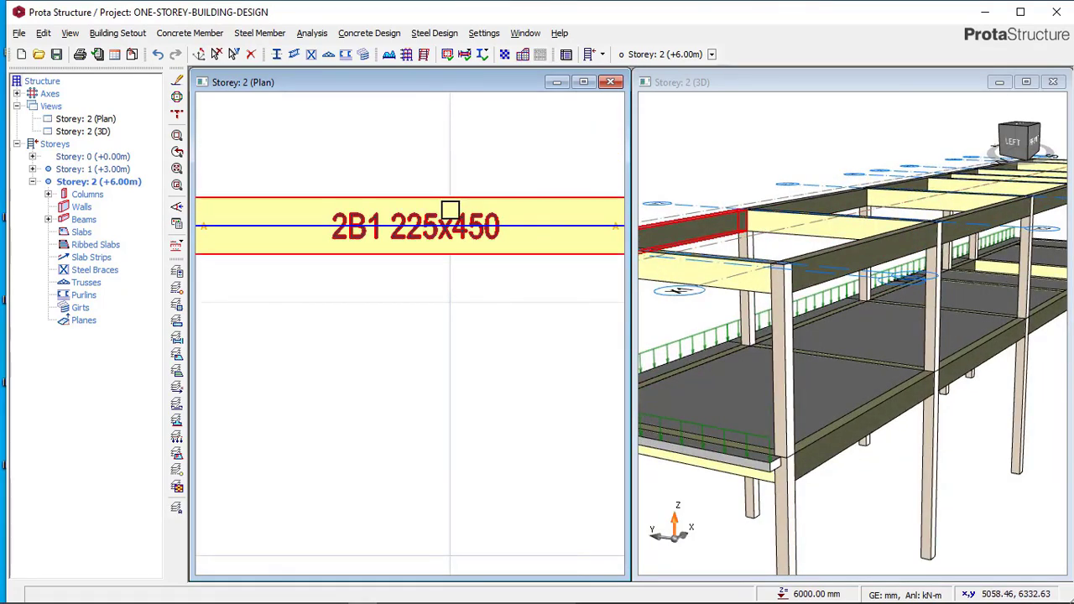
scroll(410, 213, "down", 3)
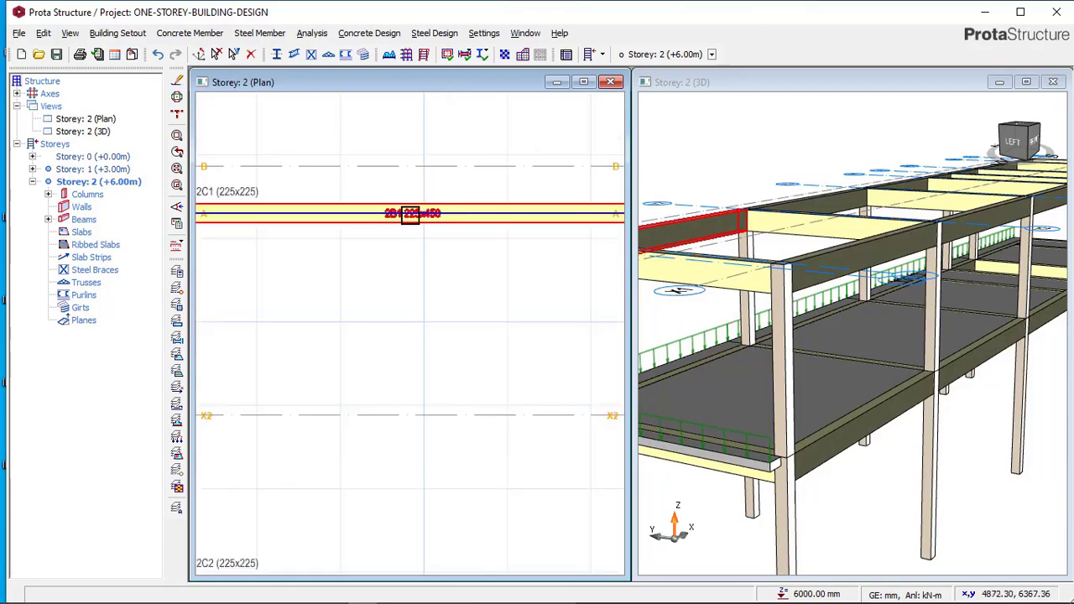
scroll(420, 217, "up", 1)
scroll(416, 214, "down", 3)
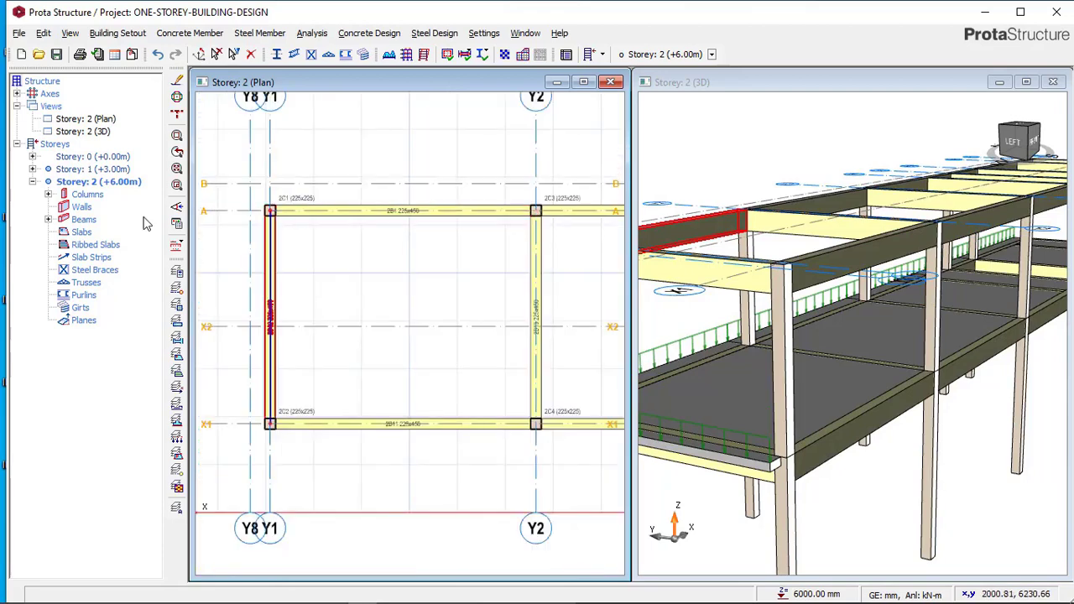
Open the summary table of the Storey 2 beams and review its section columns
left_click(96, 184)
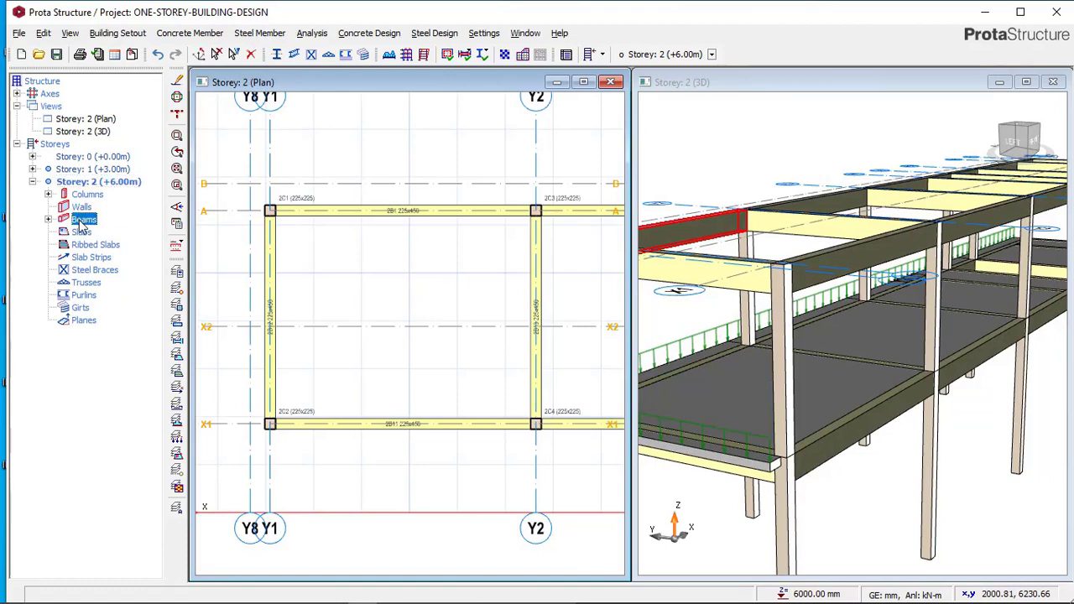
right_click(82, 222)
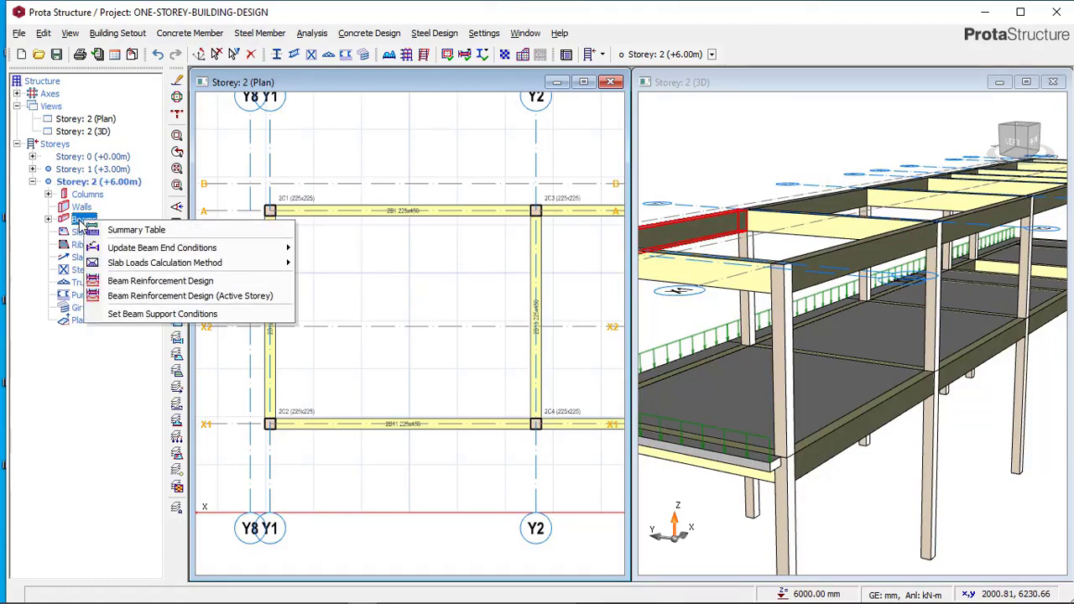
left_click(126, 230)
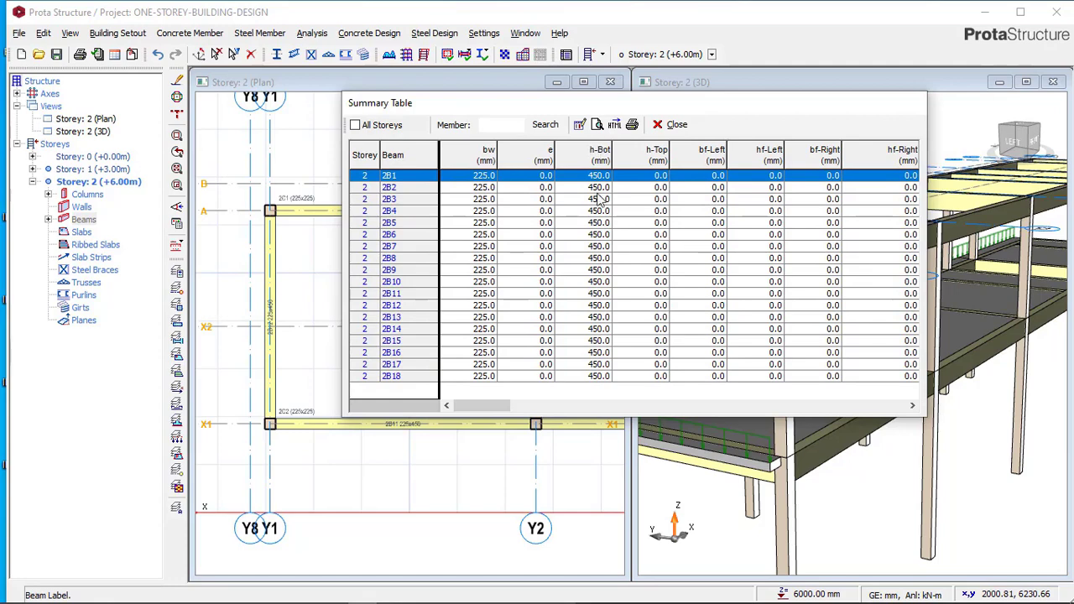
scroll(588, 256, "right", 2)
scroll(529, 210, "left", 2)
Set the h-Bot section depth of all Storey 2 beams to 300 mm with a columnwise edit and close the summary table
left_click(596, 153)
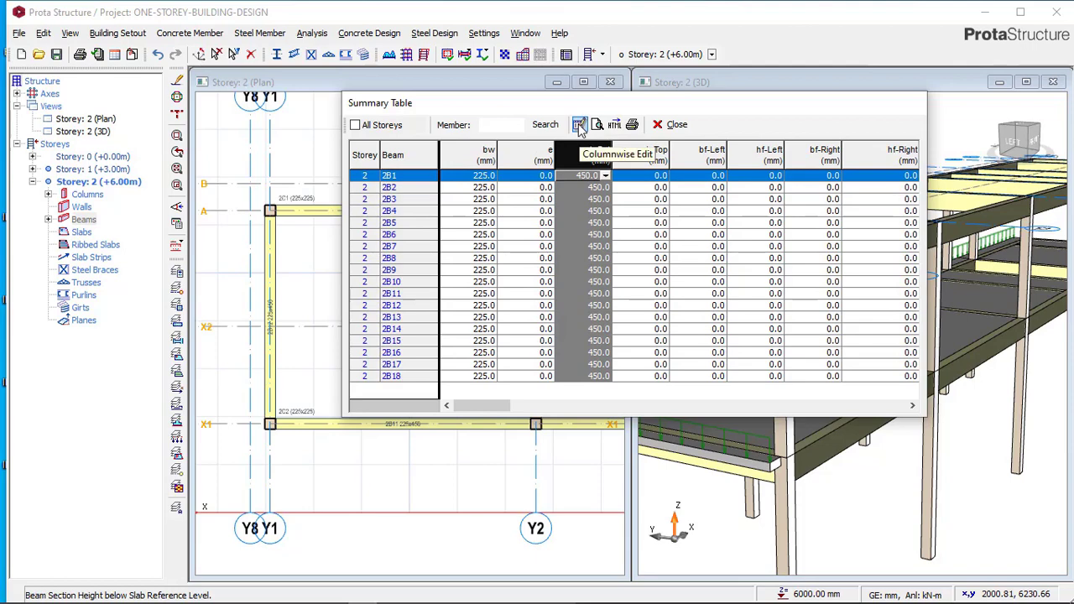
left_click(579, 125)
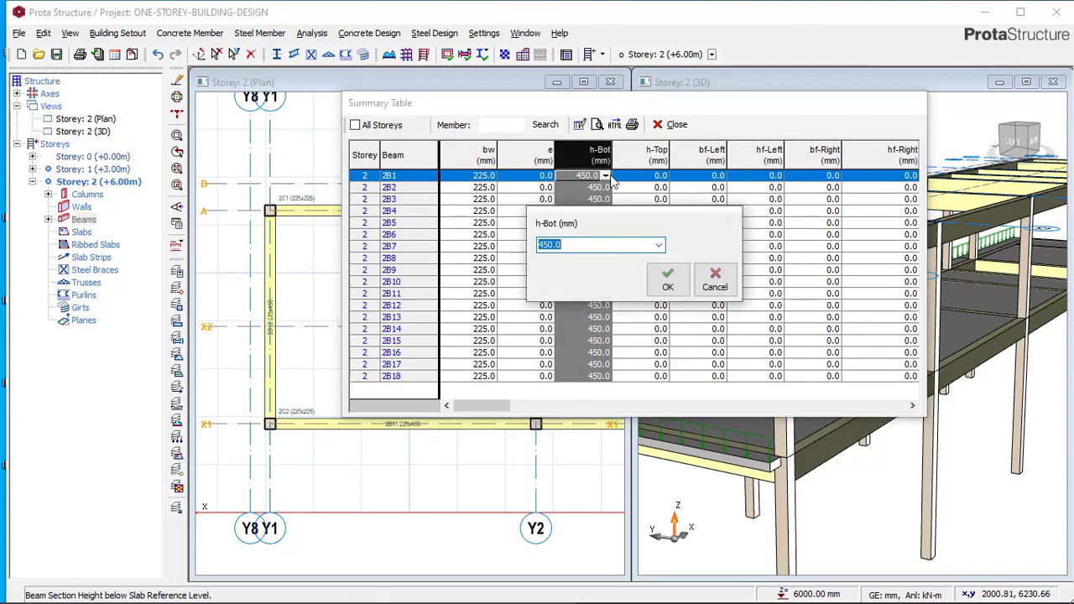
left_click(660, 245)
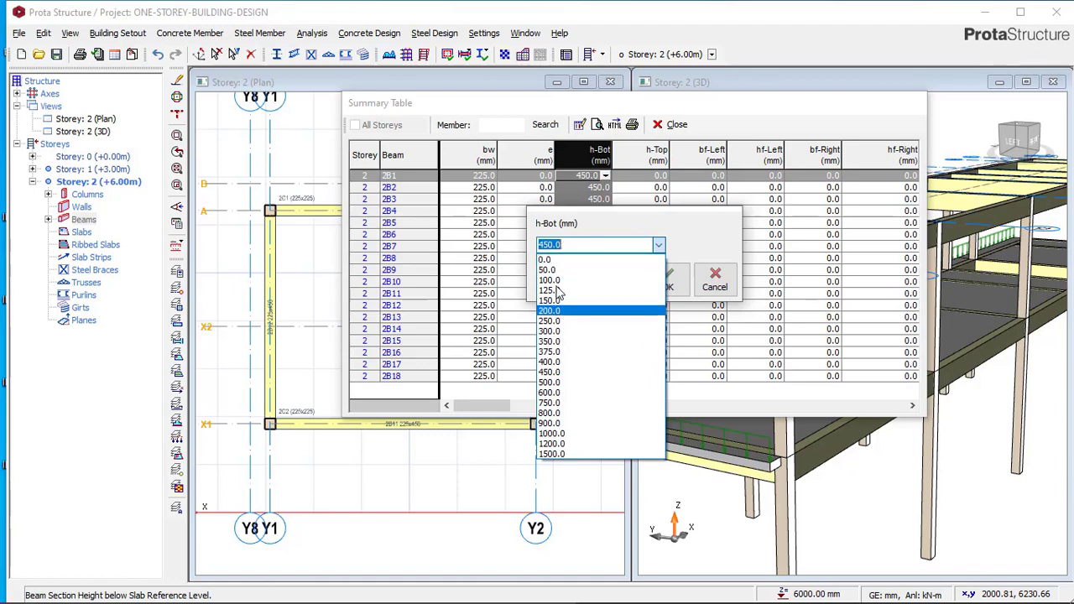
left_click(551, 332)
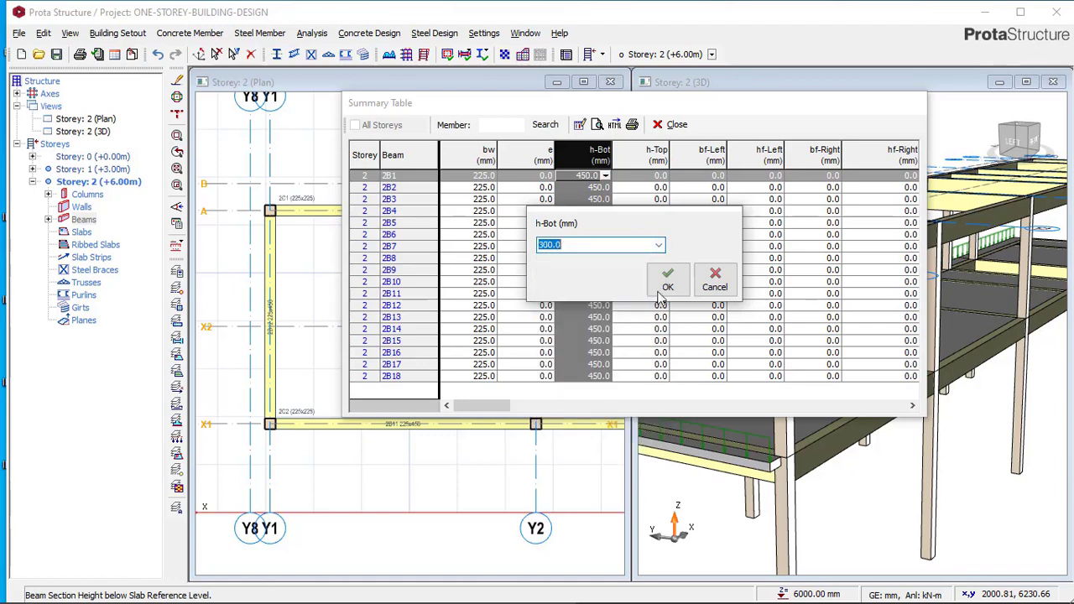
left_click(668, 282)
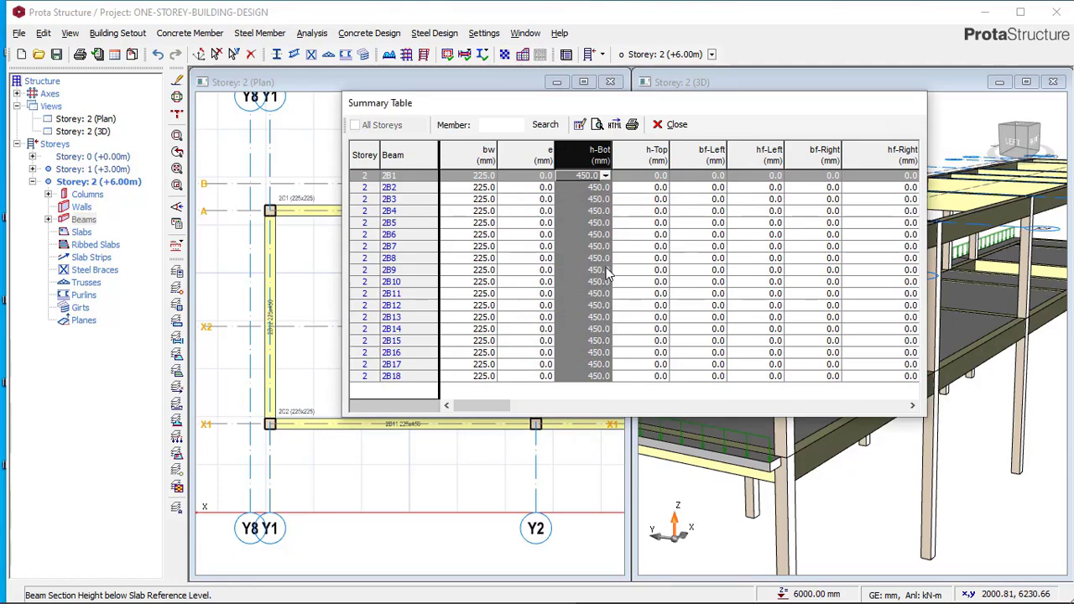
left_click(674, 125)
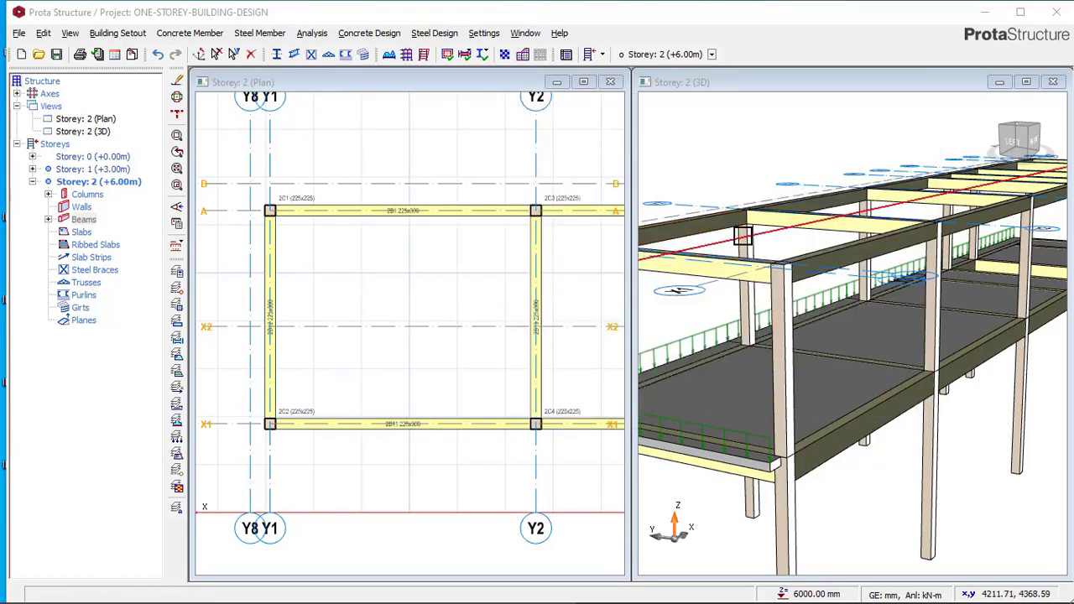
Examine the Storey 2 beams, including the section data of beam 2B11, and the whole frame in 3D and plan
scroll(860, 254, "up", 5)
mouse_move(861, 255)
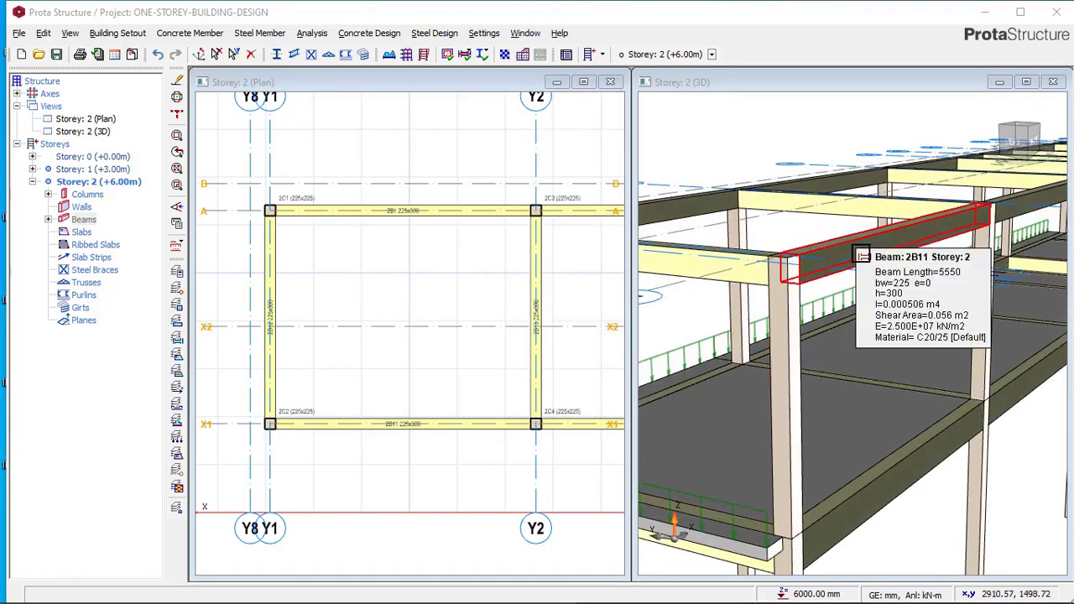
scroll(800, 261, "down", 6)
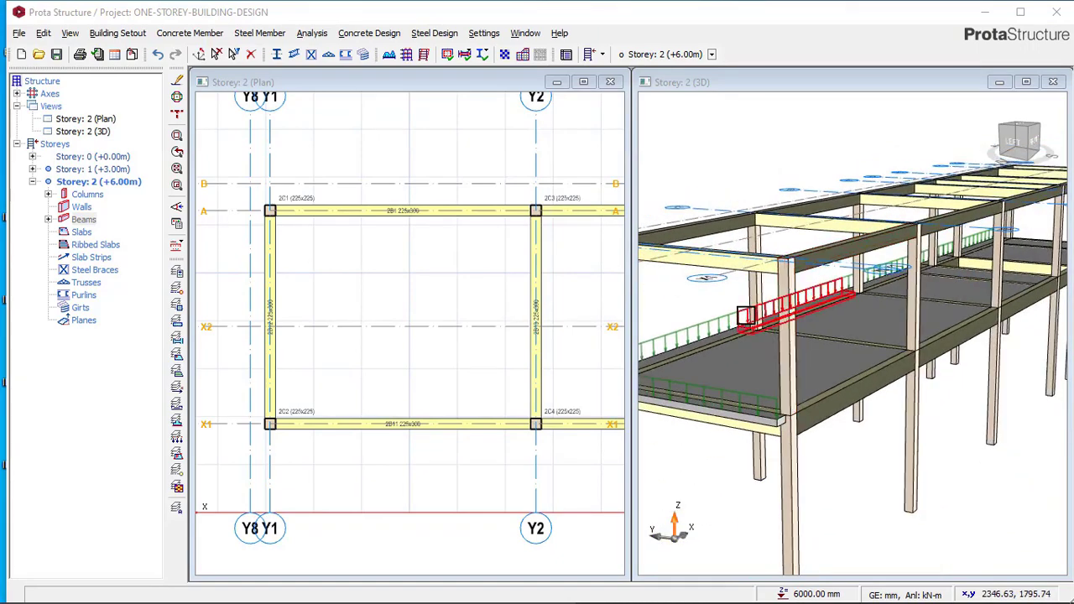
left_click_drag(751, 293, 710, 295)
middle_click_drag(709, 294, 787, 300)
scroll(798, 324, "up", 3)
scroll(797, 325, "up", 3)
scroll(871, 317, "down", 3)
scroll(288, 262, "down", 3)
scroll(831, 286, "down", 1)
scroll(775, 293, "up", 3)
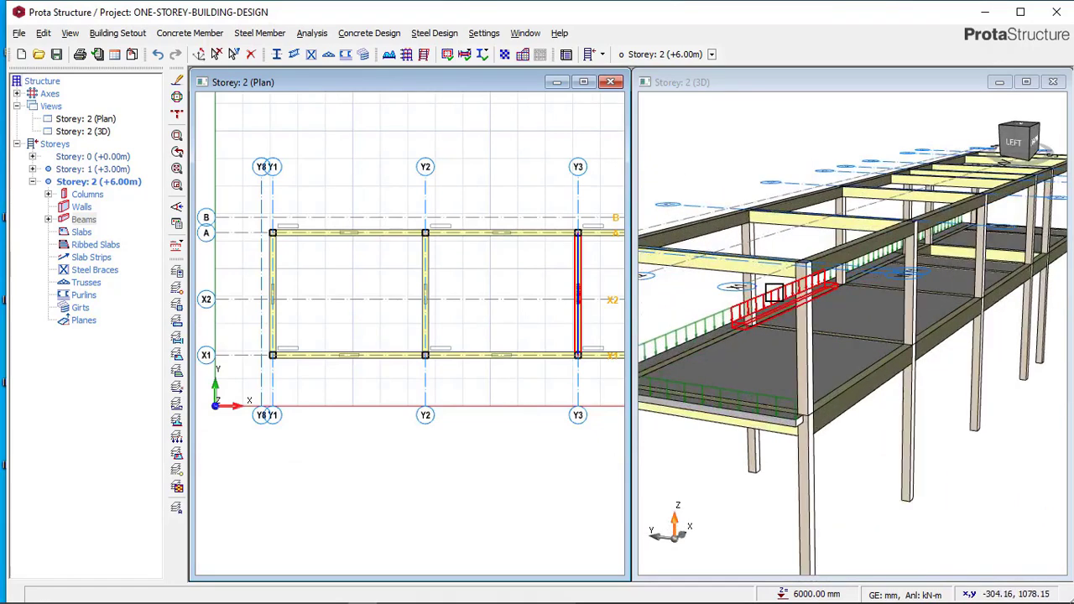
scroll(774, 293, "down", 3)
scroll(472, 264, "down", 2)
scroll(417, 266, "down", 2)
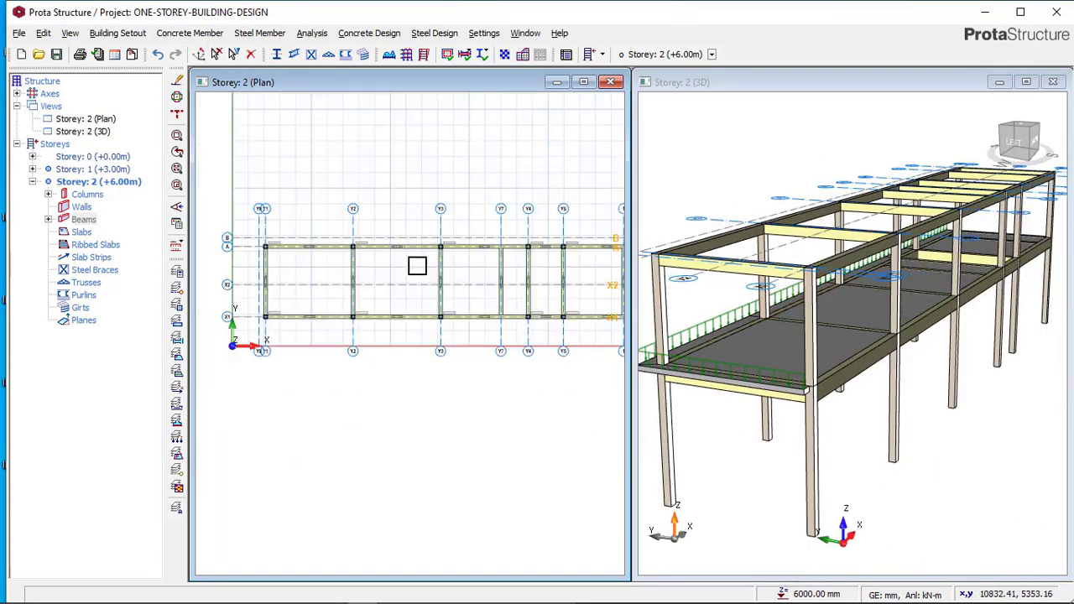
scroll(417, 266, "down", 3)
scroll(446, 272, "up", 2)
scroll(389, 275, "down", 1)
scroll(386, 273, "up", 3)
scroll(480, 250, "down", 1)
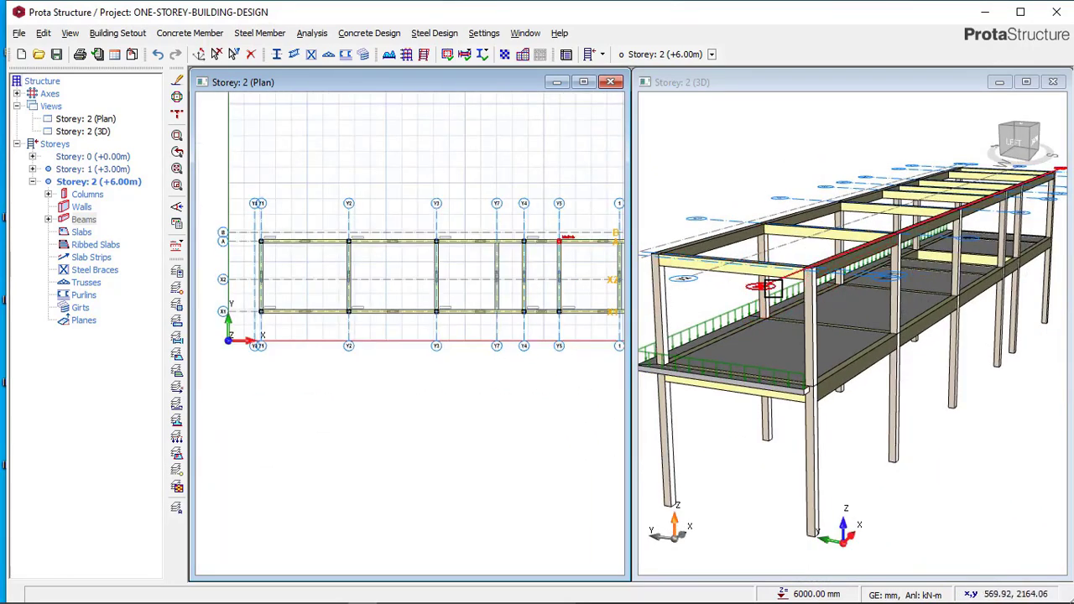
mouse_move(771, 287)
middle_mouse_down()
mouse_move(868, 277)
mouse_move(792, 290)
middle_mouse_up()
middle_click_drag(715, 340, 753, 268)
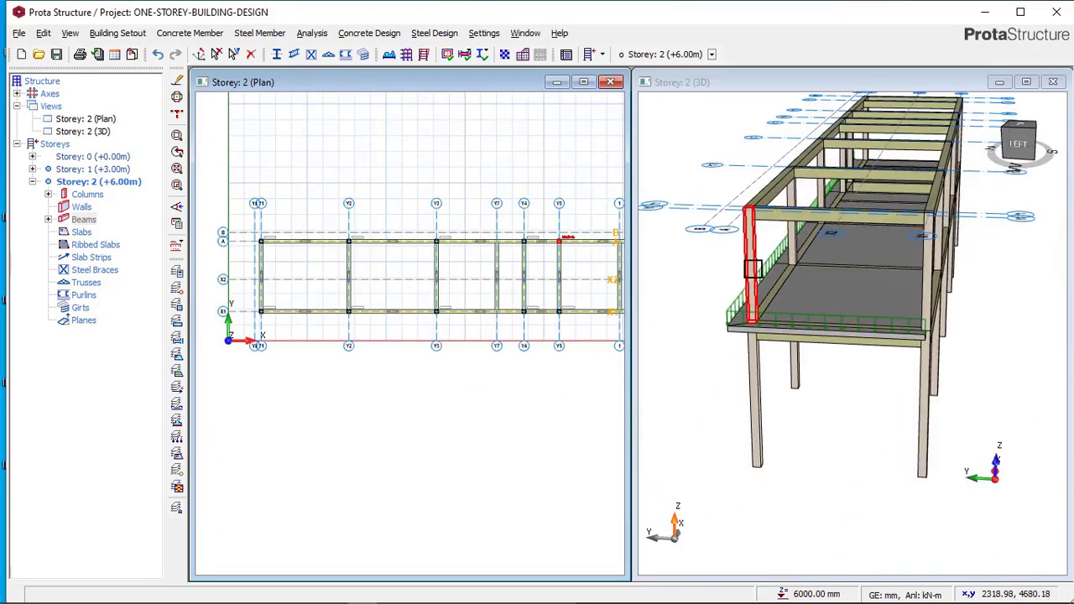
scroll(753, 269, "up", 5)
scroll(758, 307, "down", 2)
scroll(412, 450, "down", 2)
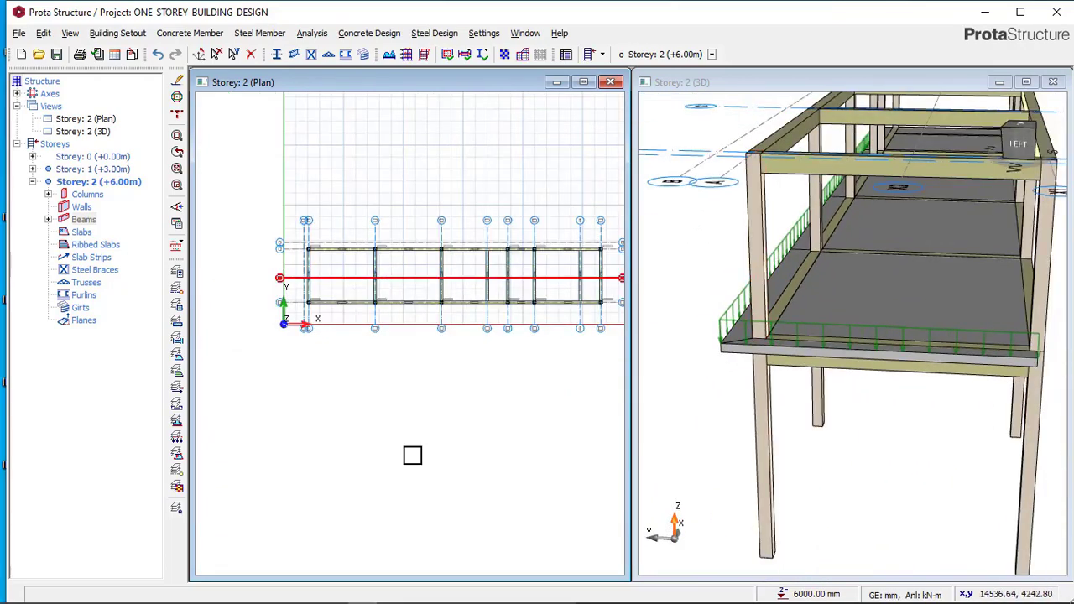
Switch to AutoCAD and compare the outer wall and column positions on the first floor plan with the ground floor plan
left_click(333, 594)
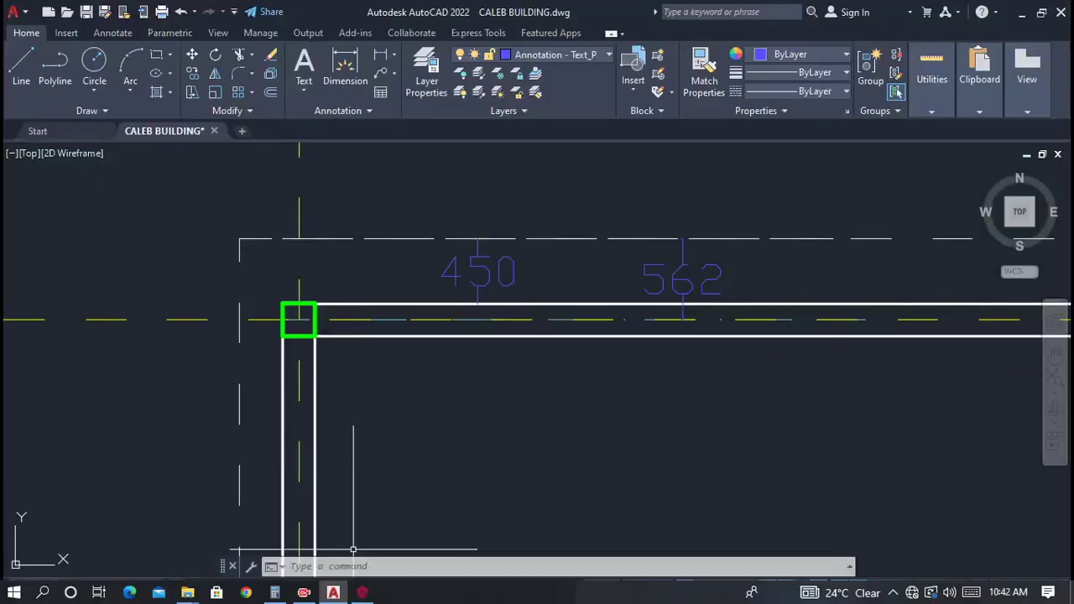
scroll(482, 239, "down", 3)
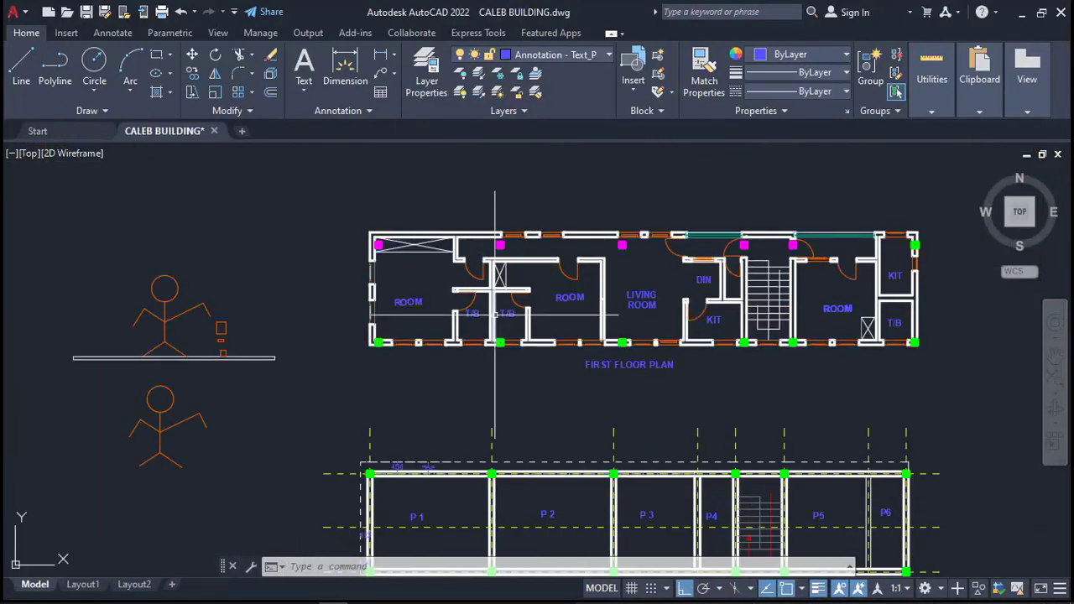
scroll(528, 365, "up", 2)
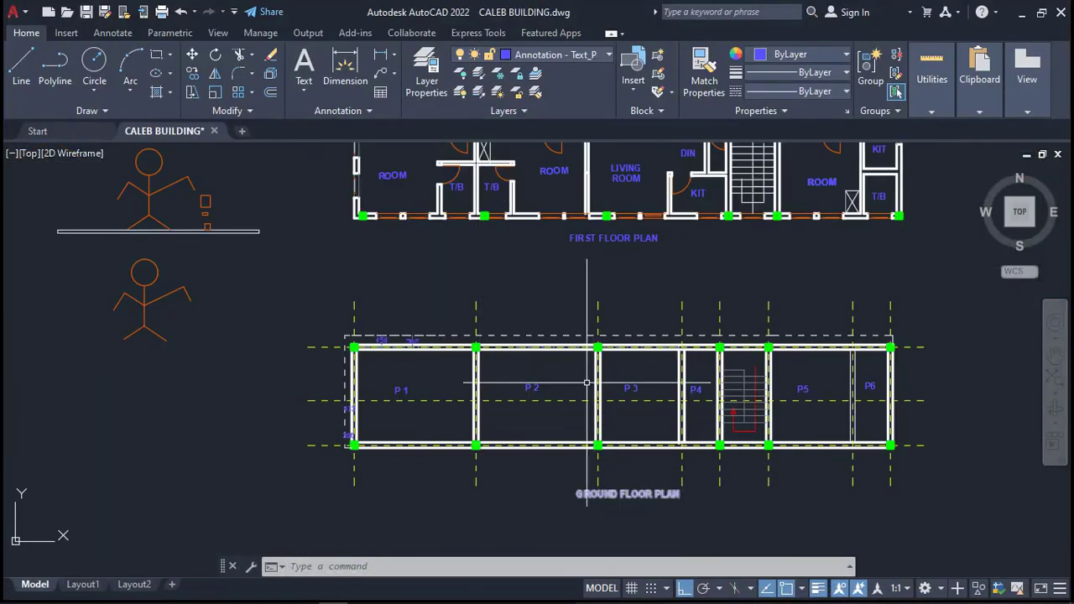
middle_click_drag(573, 349, 566, 515)
scroll(597, 384, "up", 2)
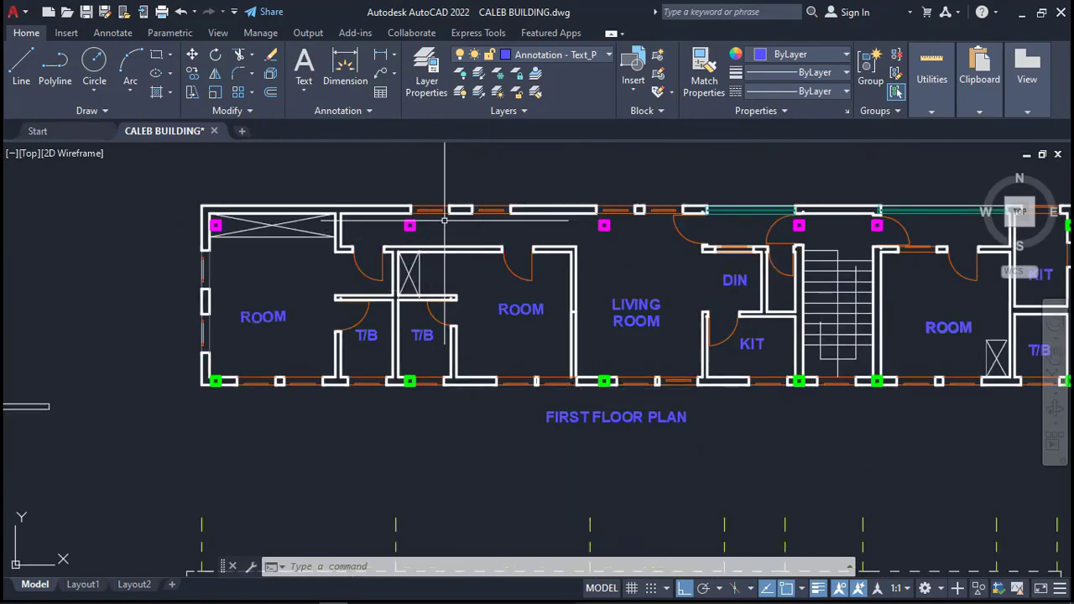
scroll(424, 214, "down", 2)
scroll(290, 217, "up", 2)
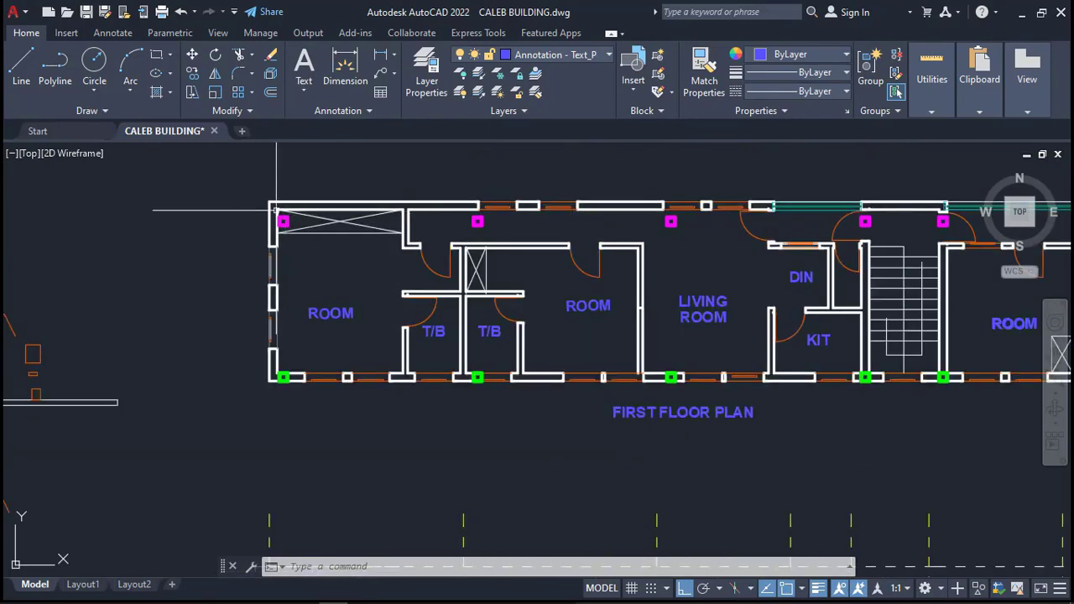
scroll(291, 202, "down", 2)
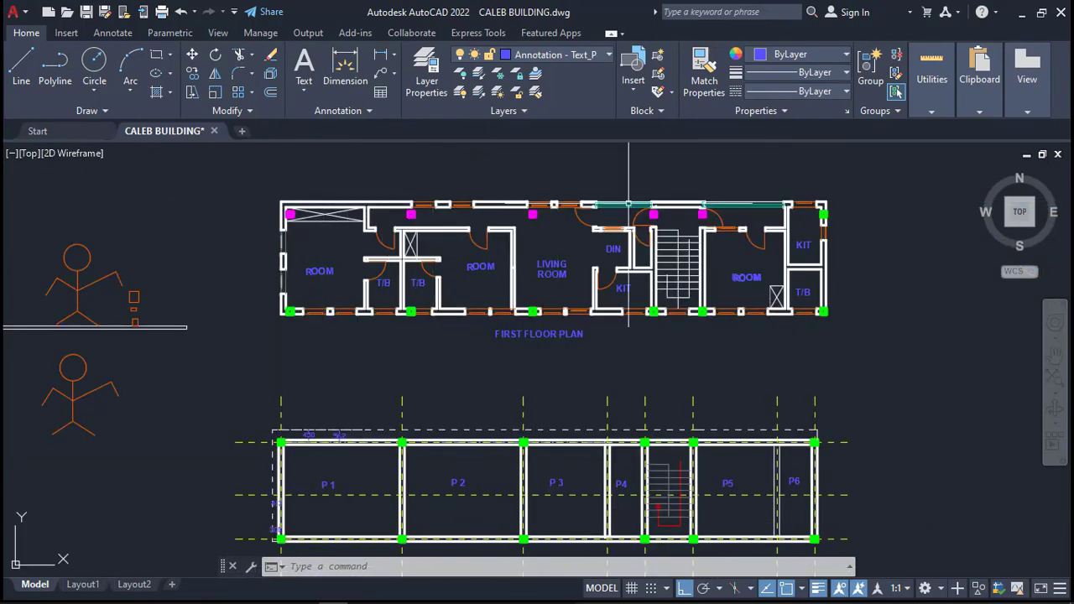
scroll(294, 214, "up", 2)
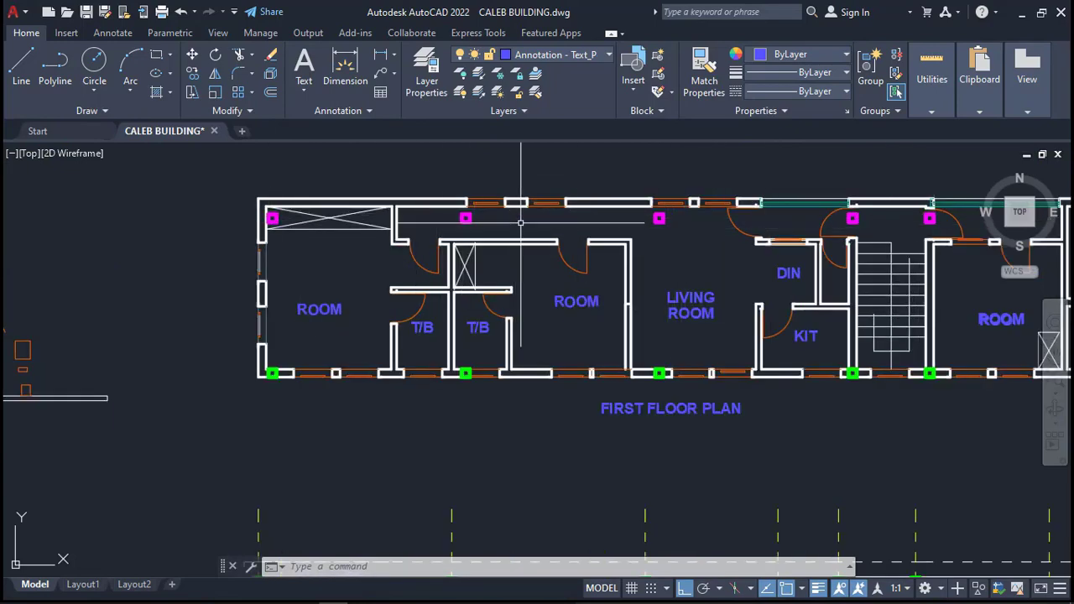
scroll(646, 221, "down", 2)
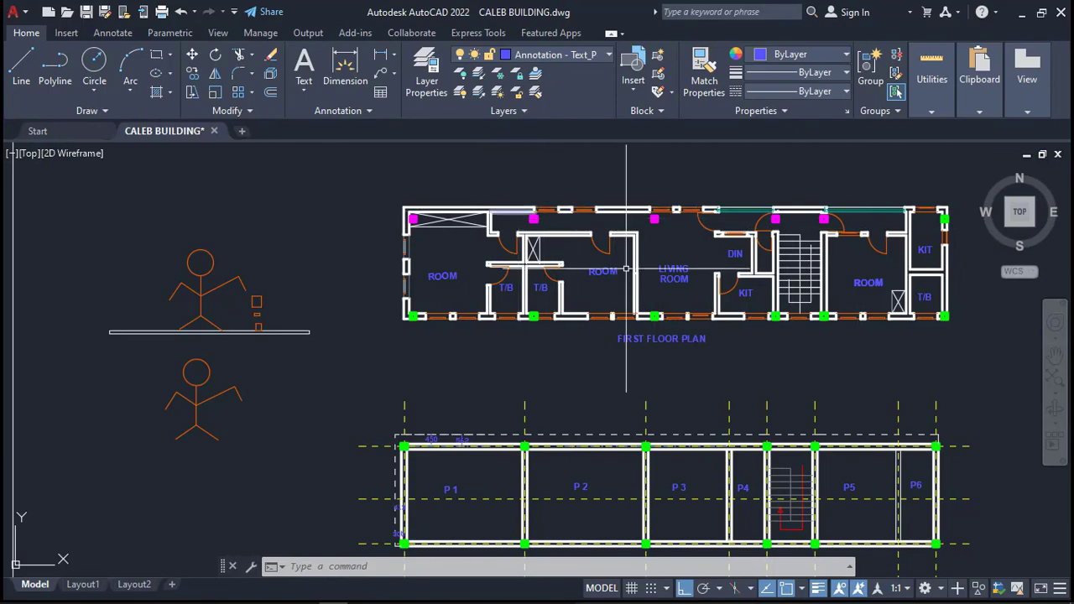
Switch back to ProtaStructure and examine the Storey 1 cantilever slab corner, selecting column 2C1 in 3D
left_click(367, 592)
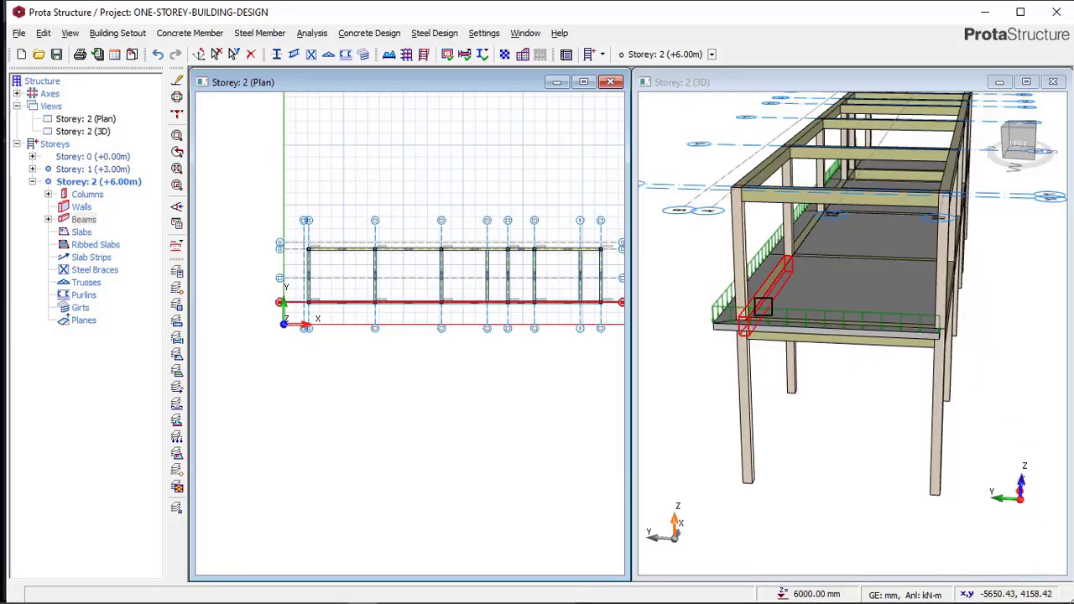
scroll(780, 306, "up", 4)
middle_click_drag(863, 304, 802, 313)
scroll(762, 316, "up", 2)
scroll(705, 367, "up", 3)
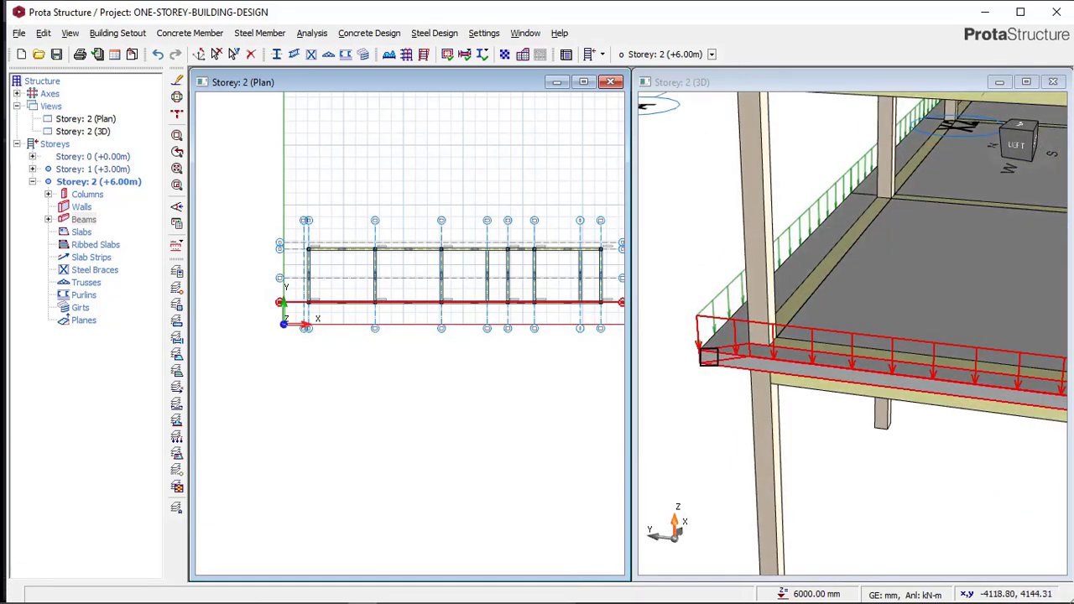
scroll(362, 262, "up", 5)
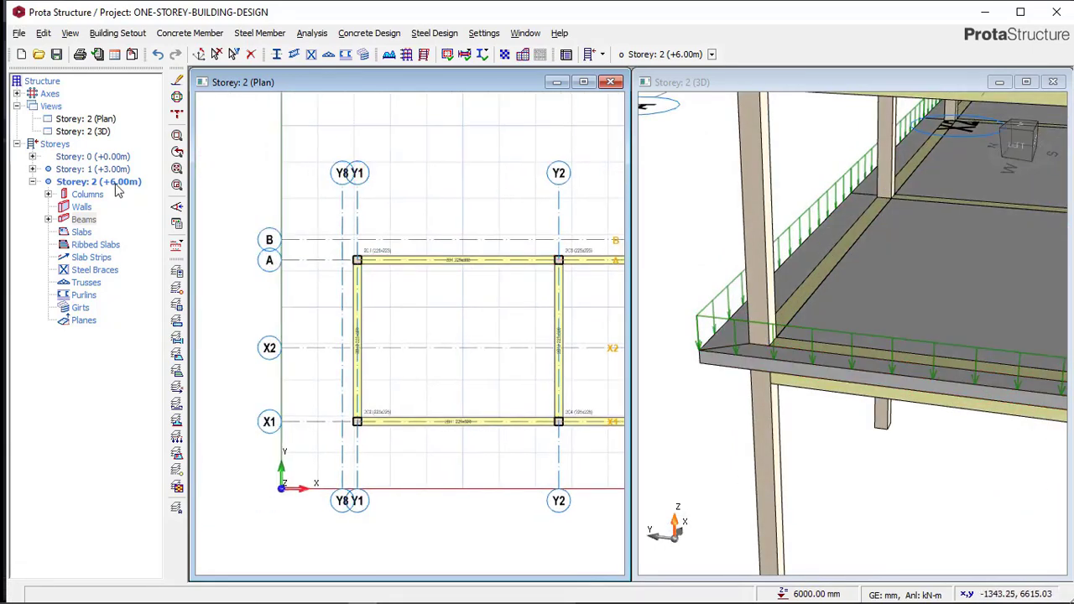
left_click(789, 313)
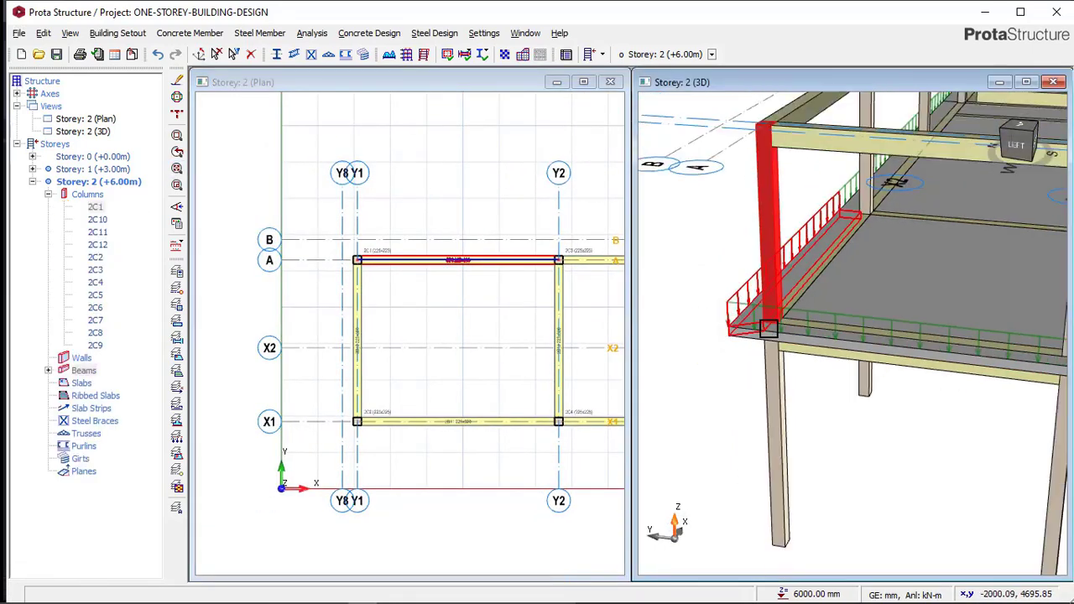
left_click(728, 335)
scroll(762, 332, "down", 2)
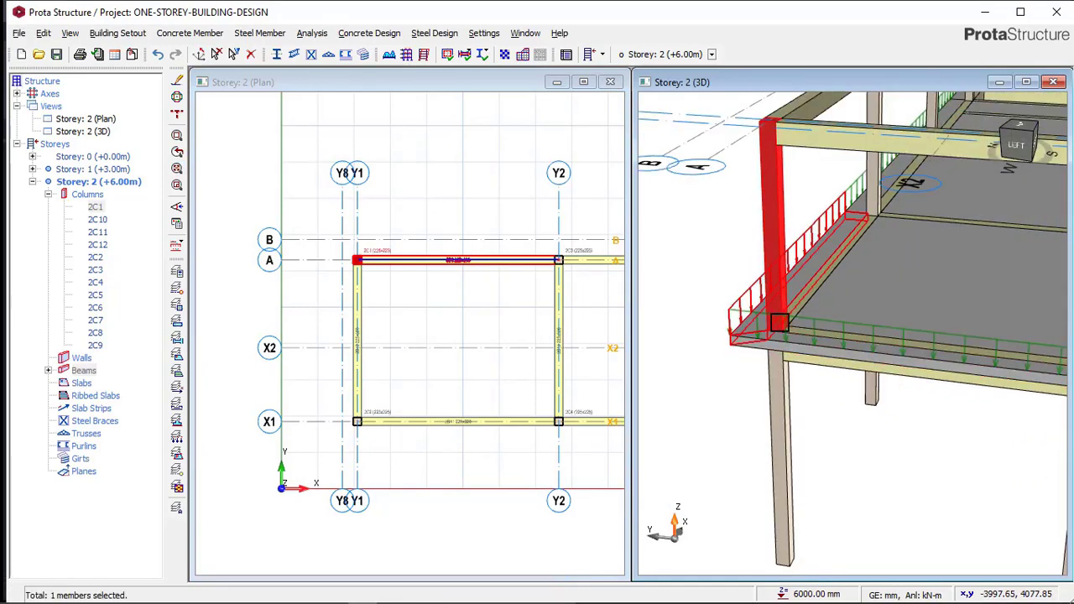
Switch to AutoCAD and study the first floor plan's outer walls against its column line and the ground floor frame below
left_click(341, 592)
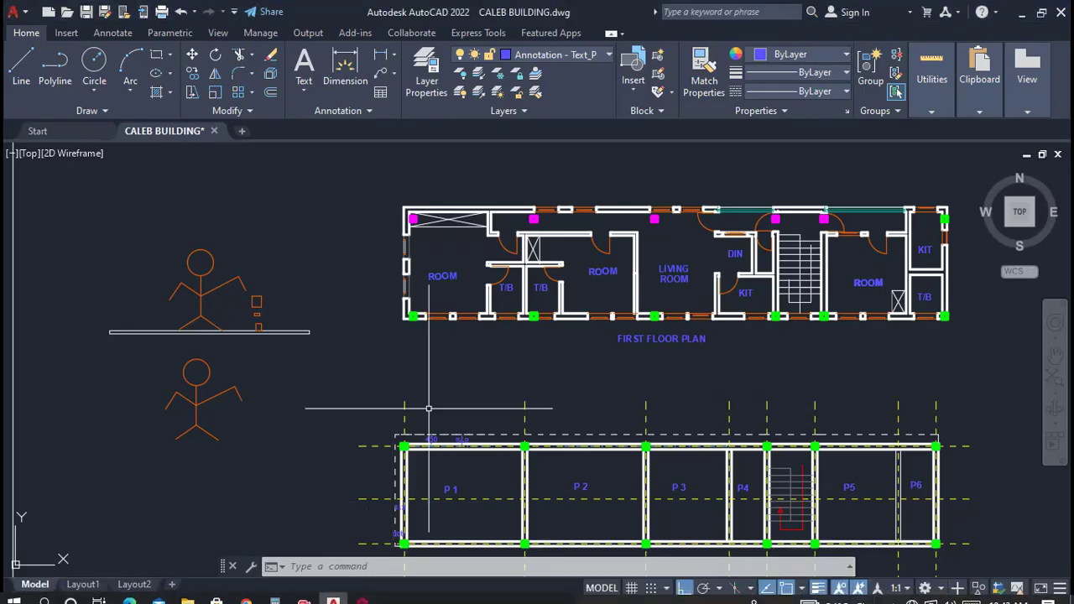
scroll(538, 231, "up", 5)
scroll(537, 231, "down", 3)
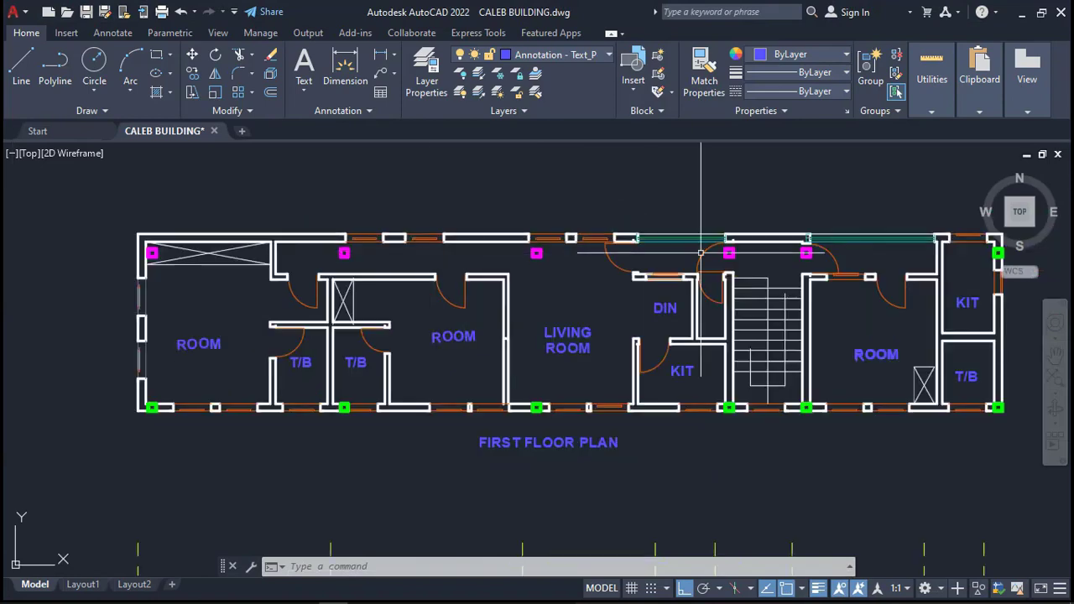
scroll(735, 252, "up", 5)
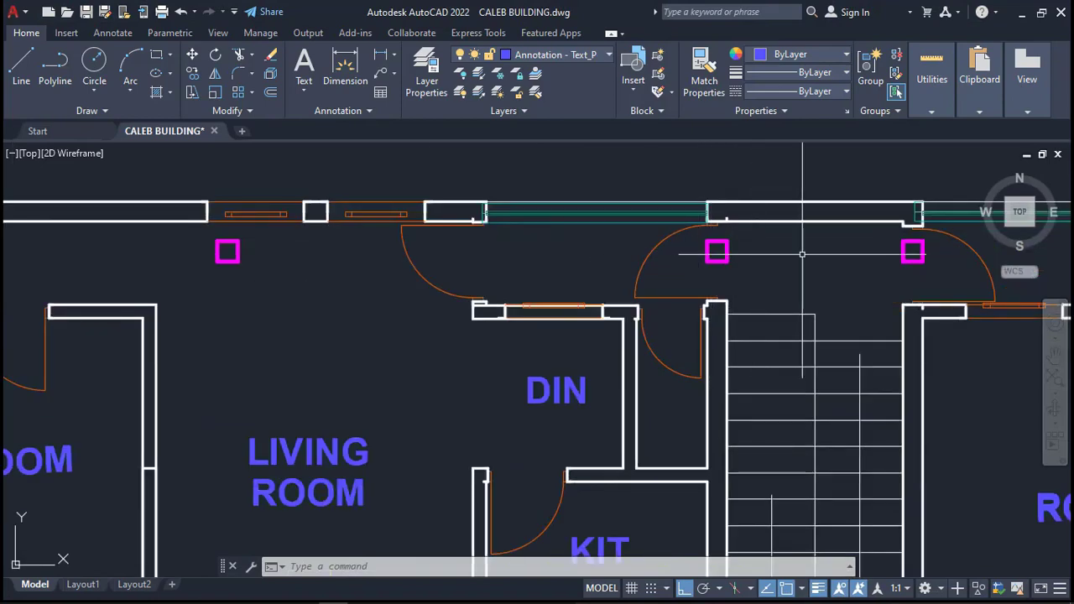
scroll(730, 246, "down", 6)
scroll(671, 252, "up", 4)
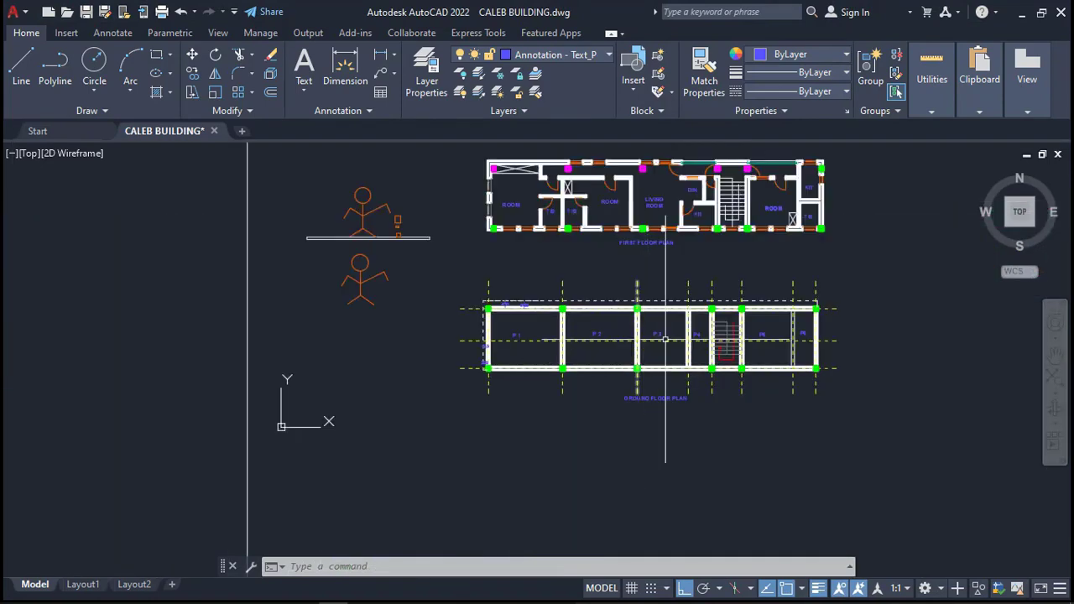
scroll(709, 308, "up", 4)
scroll(723, 312, "down", 4)
middle_click_drag(718, 247, 723, 386)
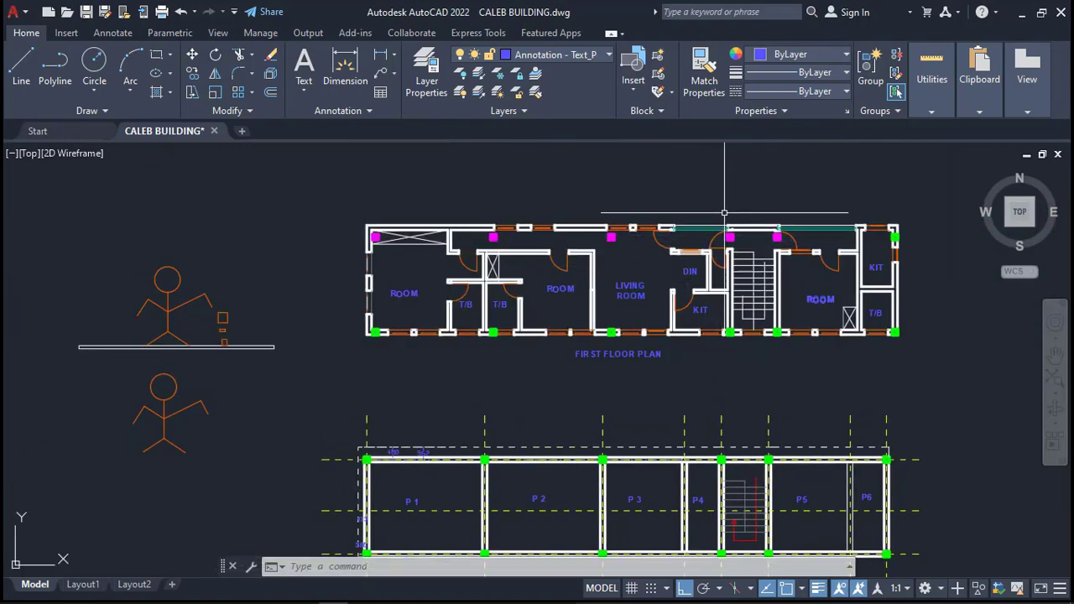
scroll(724, 214, "up", 2)
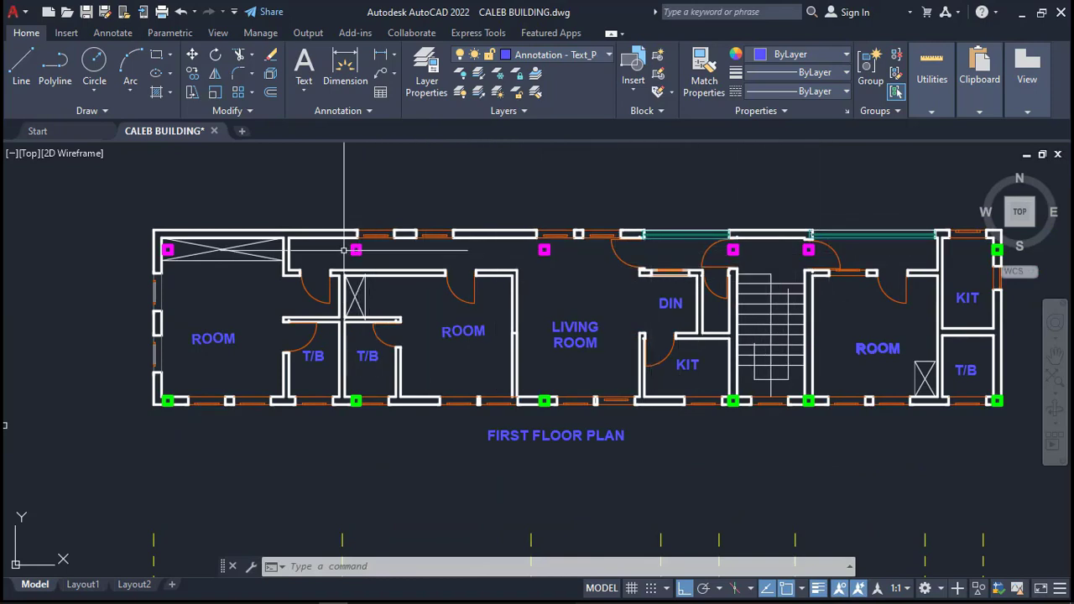
scroll(288, 232, "up", 2)
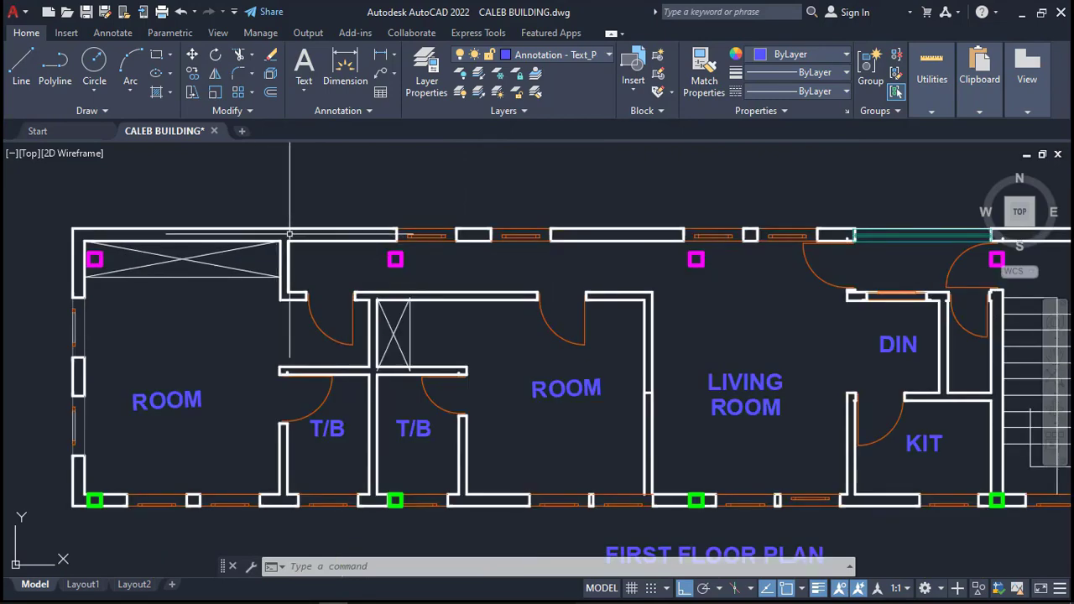
scroll(372, 233, "down", 4)
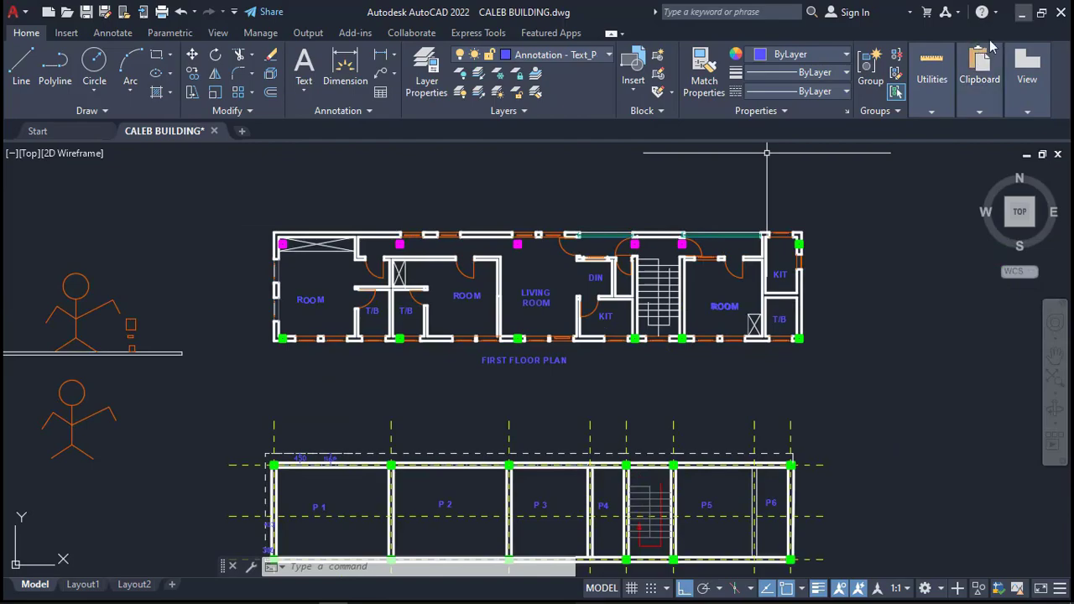
Return to ProtaStructure, clear the selection of column 2C1 and inspect the two-storey frame in 3D and plan
left_click(1018, 18)
scroll(491, 302, "down", 3)
middle_click_drag(468, 298, 341, 300)
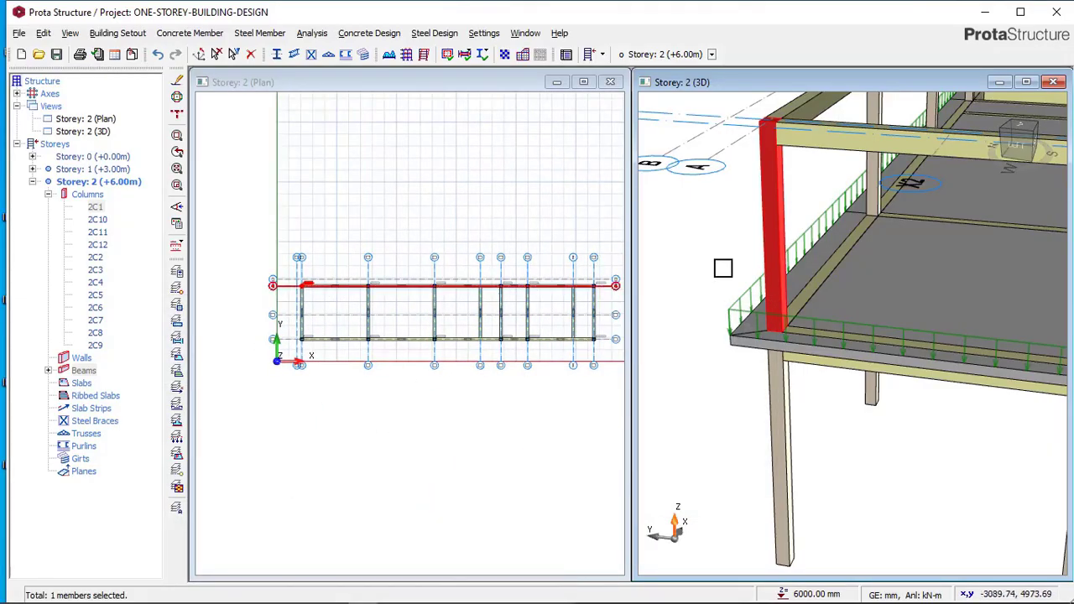
scroll(724, 286, "down", 5)
scroll(727, 298, "up", 1)
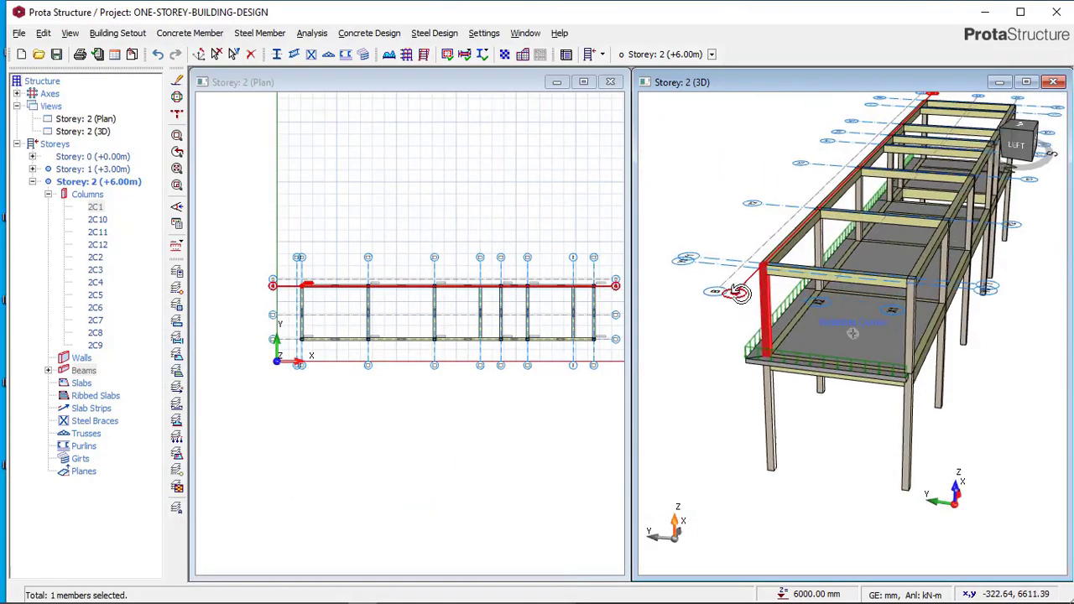
middle_click_drag(851, 334, 804, 268, "shift")
right_click(768, 282)
scroll(768, 282, "up", 1)
left_click(706, 190)
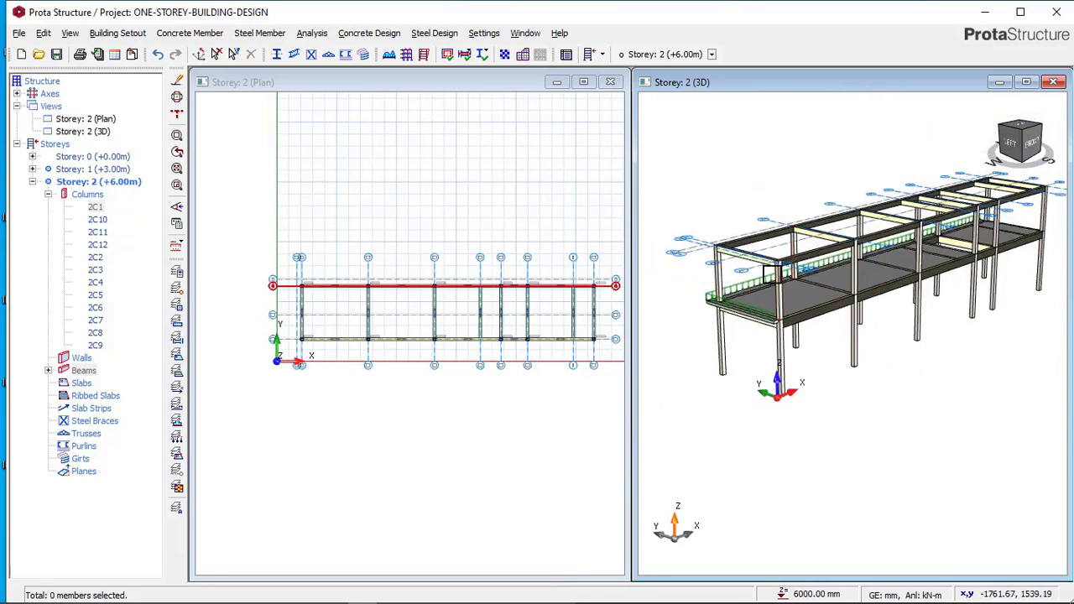
scroll(739, 281, "up", 2)
scroll(702, 292, "down", 1)
scroll(451, 302, "up", 4)
scroll(457, 298, "down", 2)
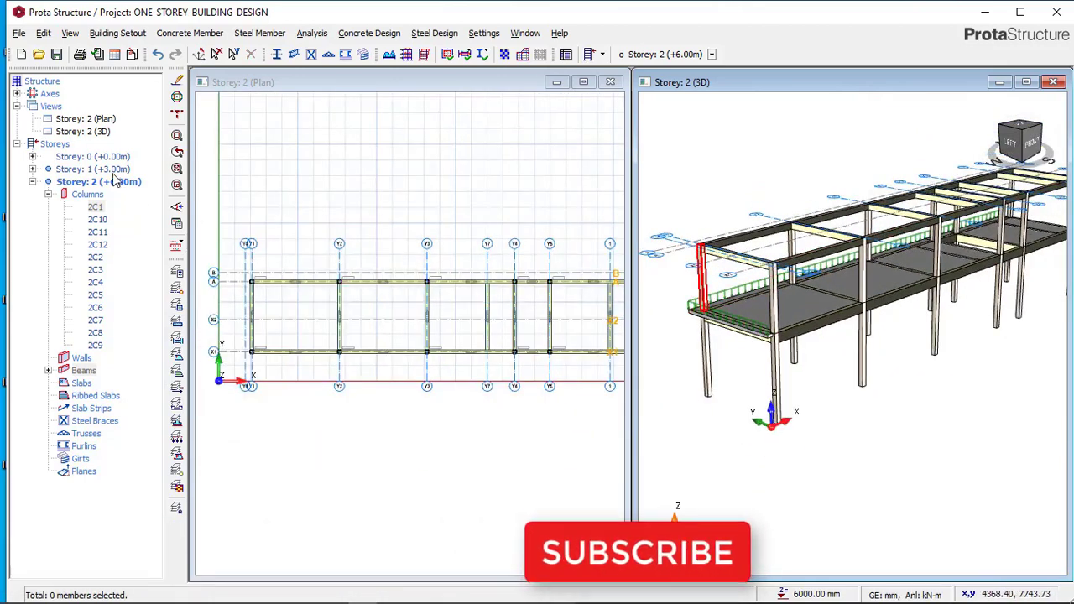
Make Storey 1 (+3.00m) the active storey in the plan and 3D views
left_click(99, 169)
double_click(94, 320)
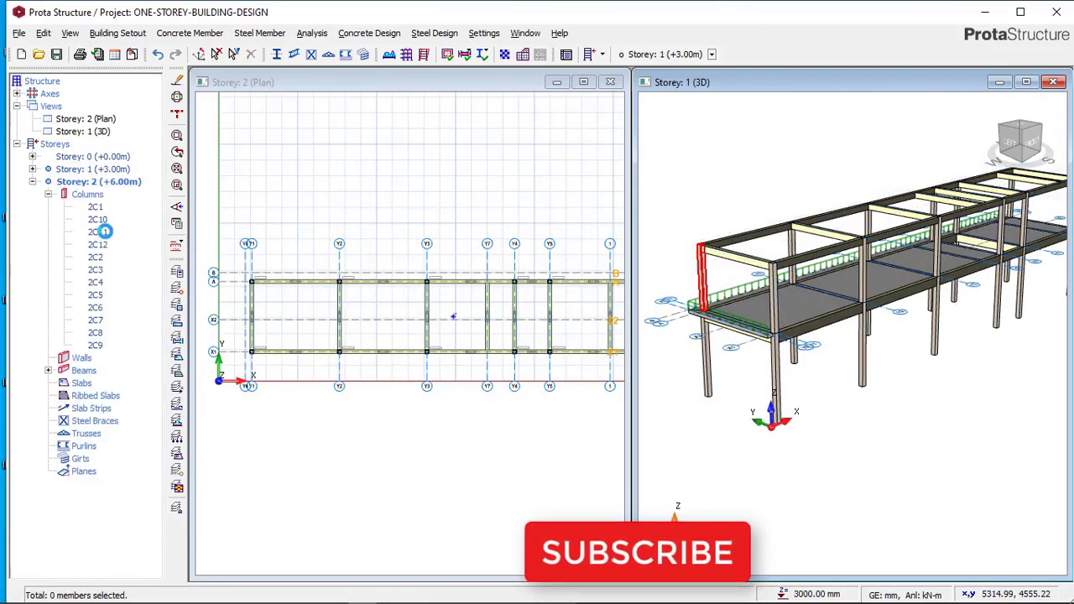
middle_click_drag(294, 278, 300, 268)
left_click(88, 172)
left_click(87, 171)
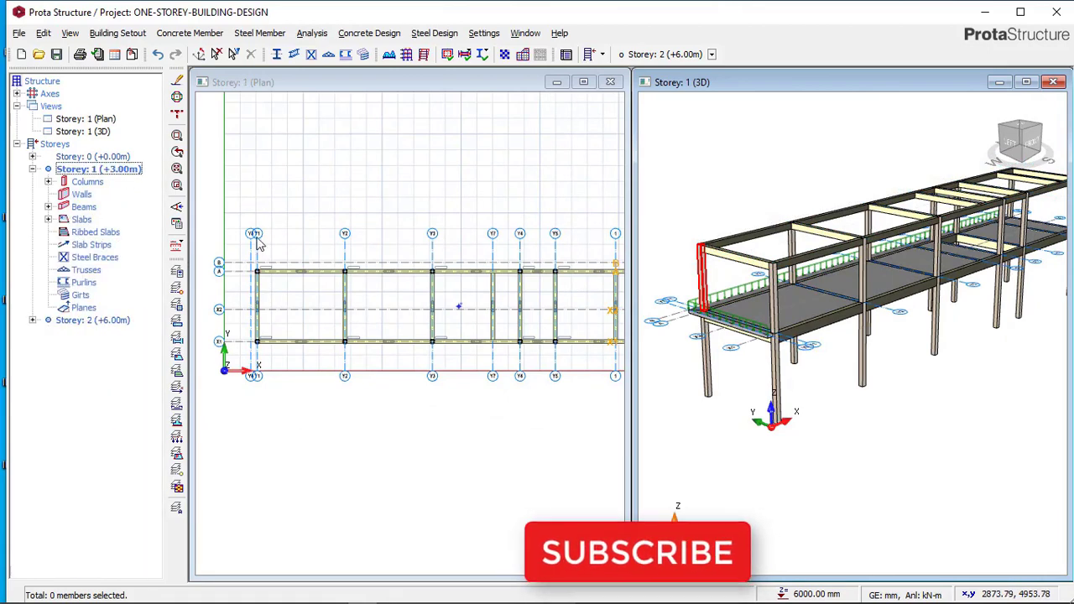